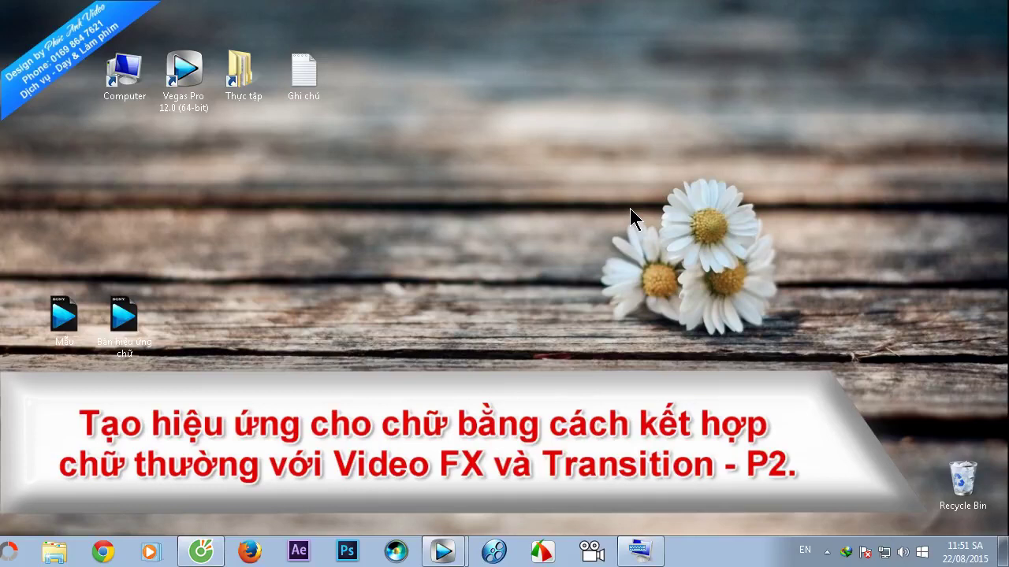
- Switch to the Bàn hiệu ứng chữ.veg project in Vegas Pro and play its title animation in an enlarged preview
left_click(132, 317)
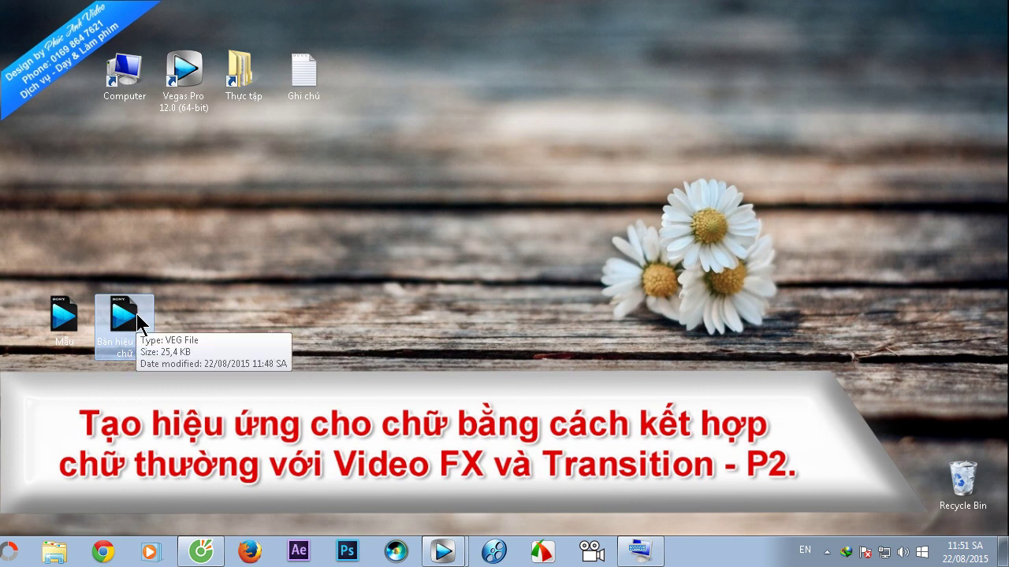
left_click(443, 545)
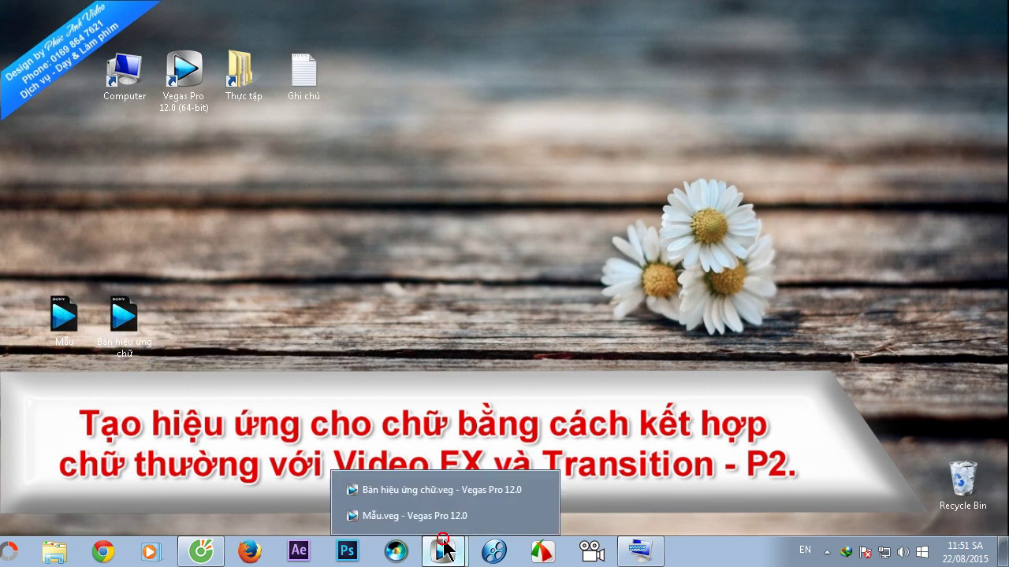
left_click(403, 490)
left_click_drag(593, 413, 552, 434)
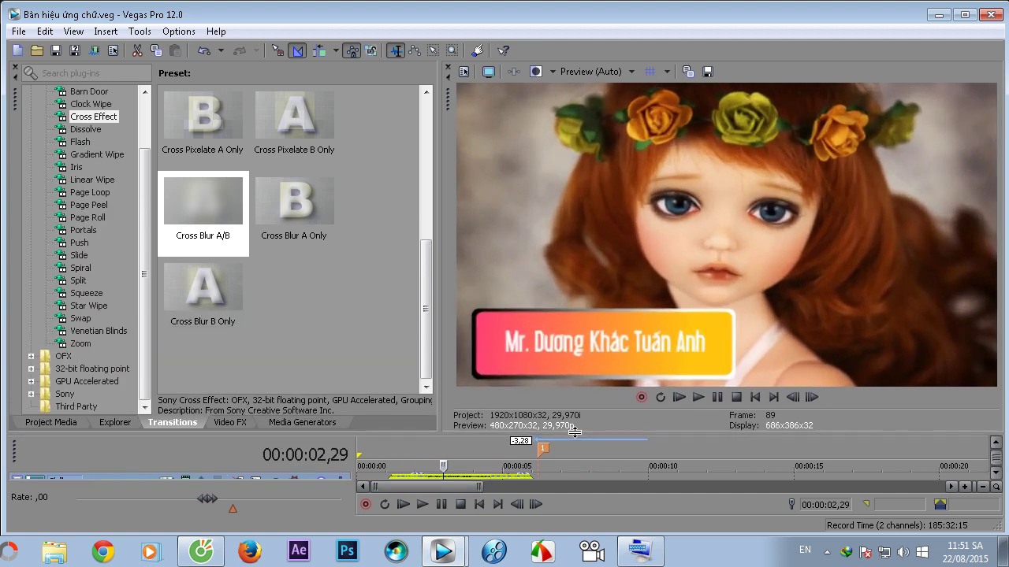
left_click(677, 397)
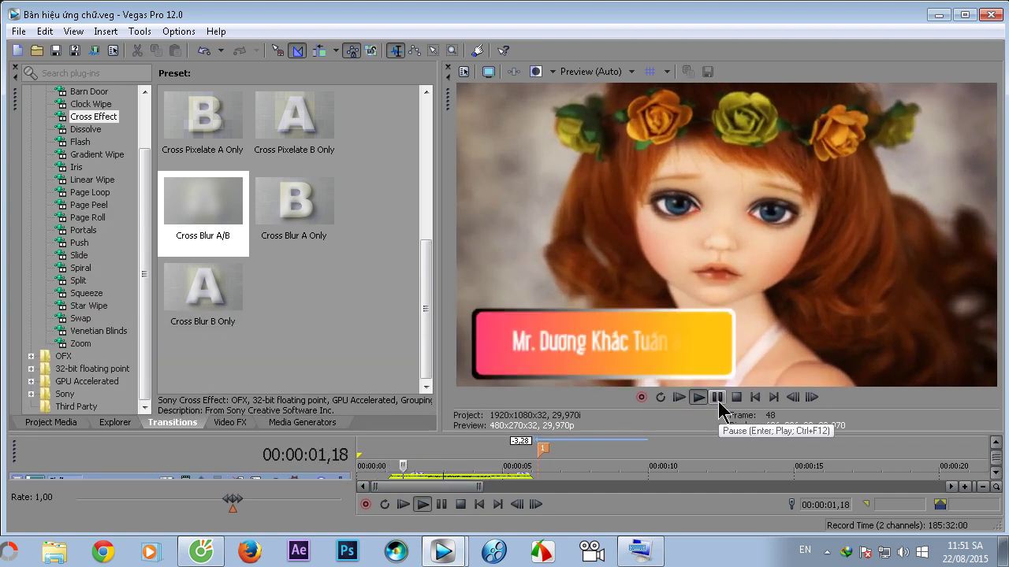
left_click(717, 398)
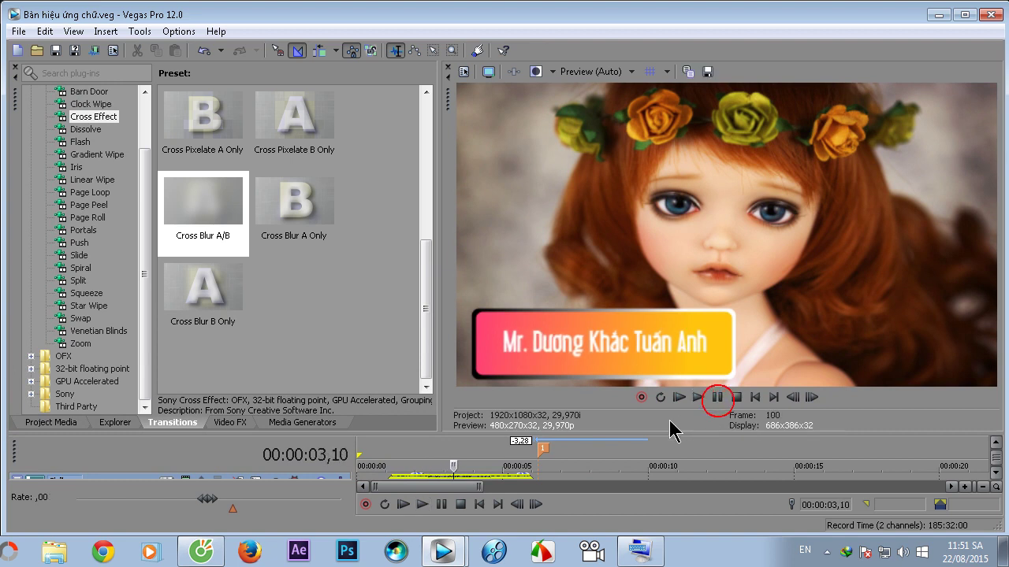
- Group the title event with the two gradient background events on the Chữ, Nền chính and Viền nền tracks
left_click_drag(655, 431, 623, 256)
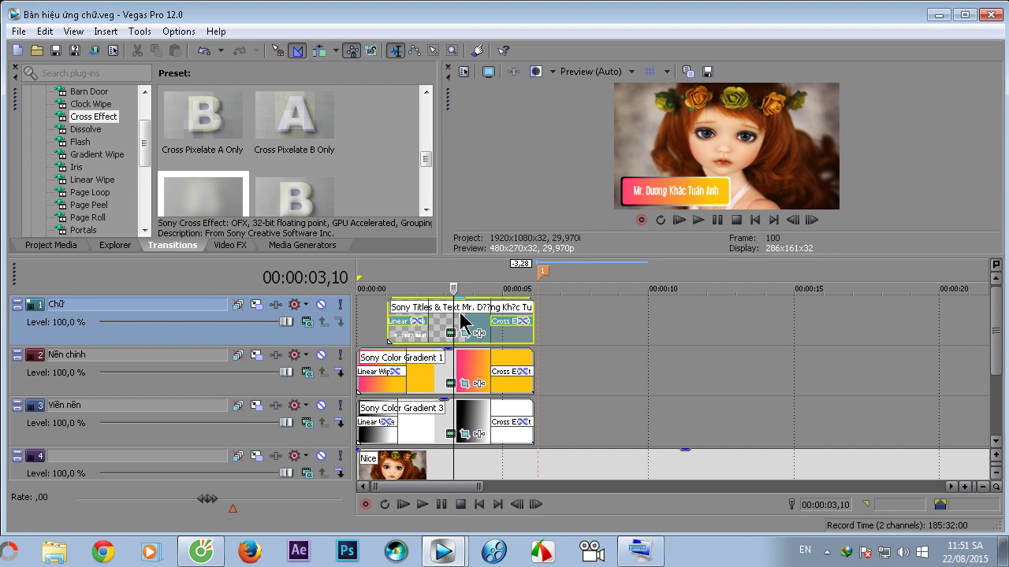
left_click(639, 552)
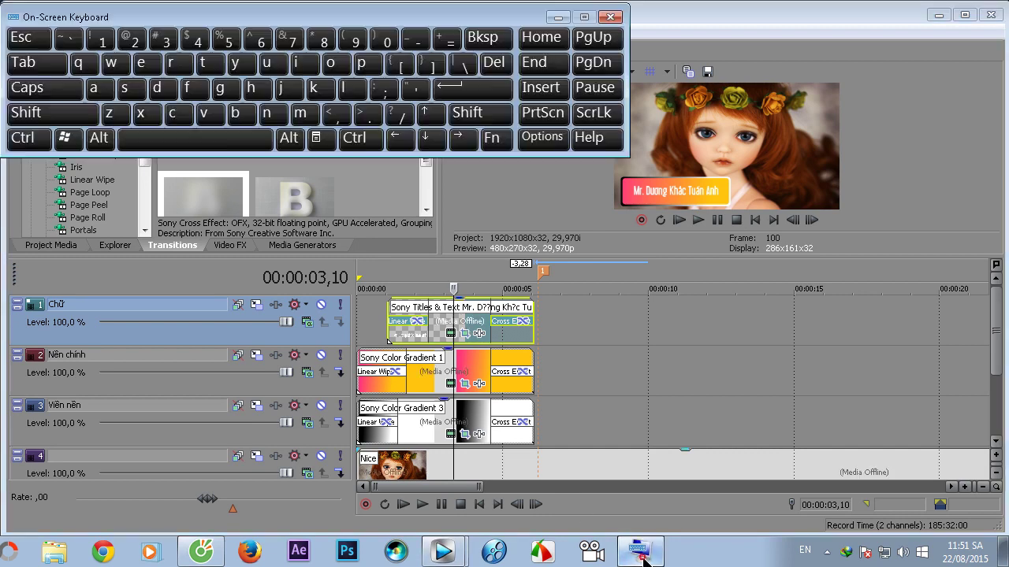
double_click(446, 318, "ctrl")
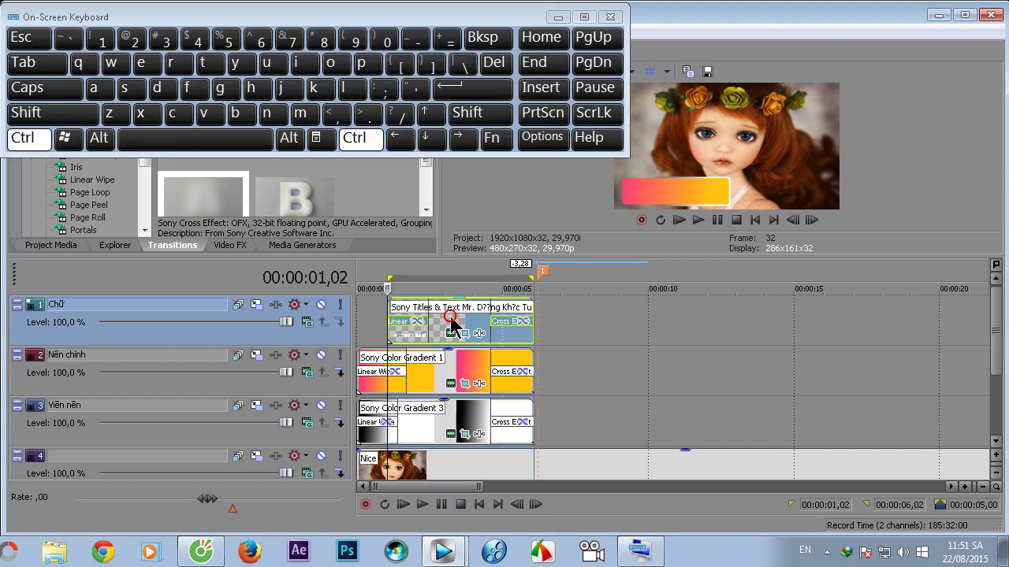
left_click(446, 368, "ctrl")
left_click(456, 417, "ctrl")
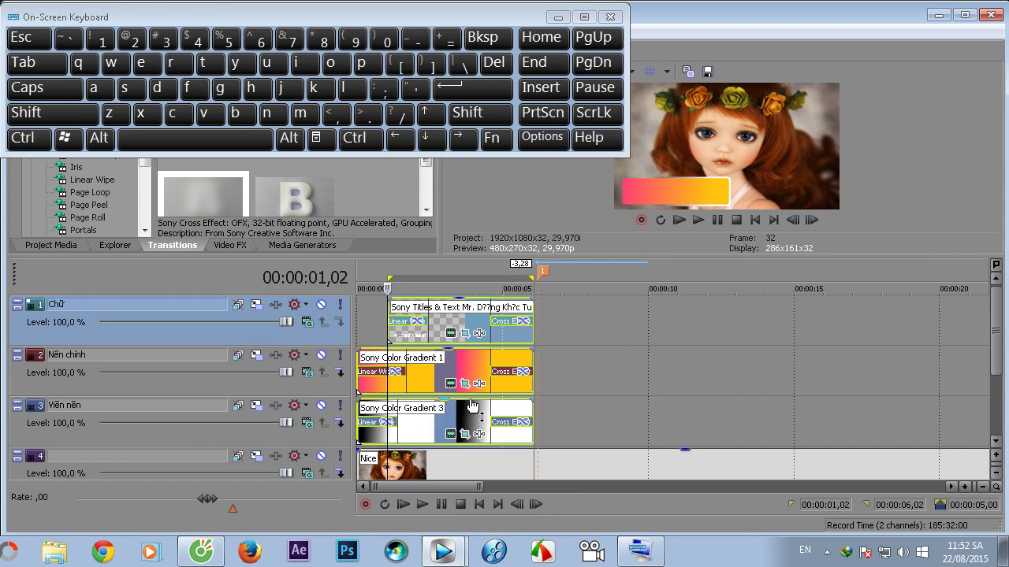
left_click(221, 88)
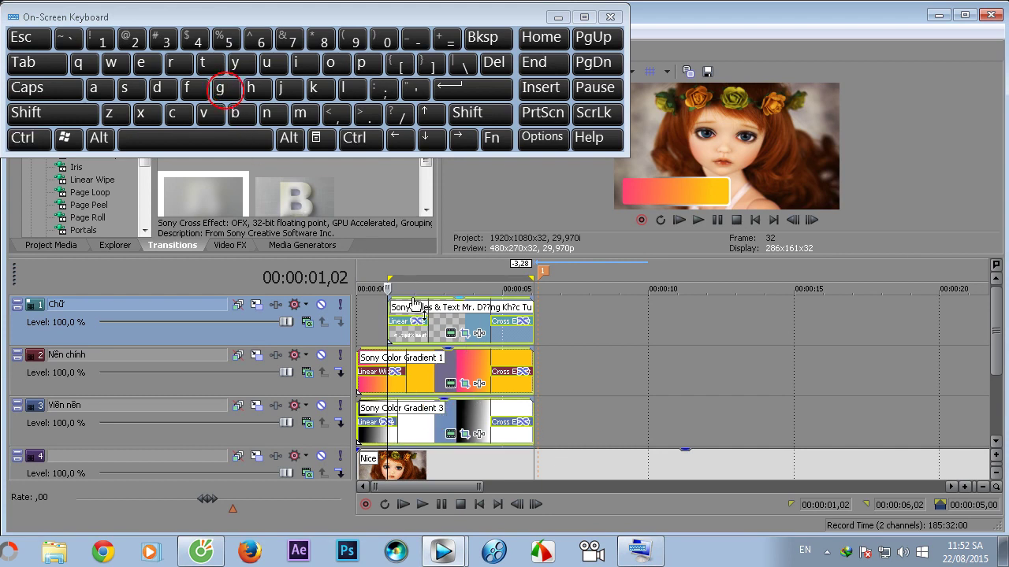
left_click(434, 306)
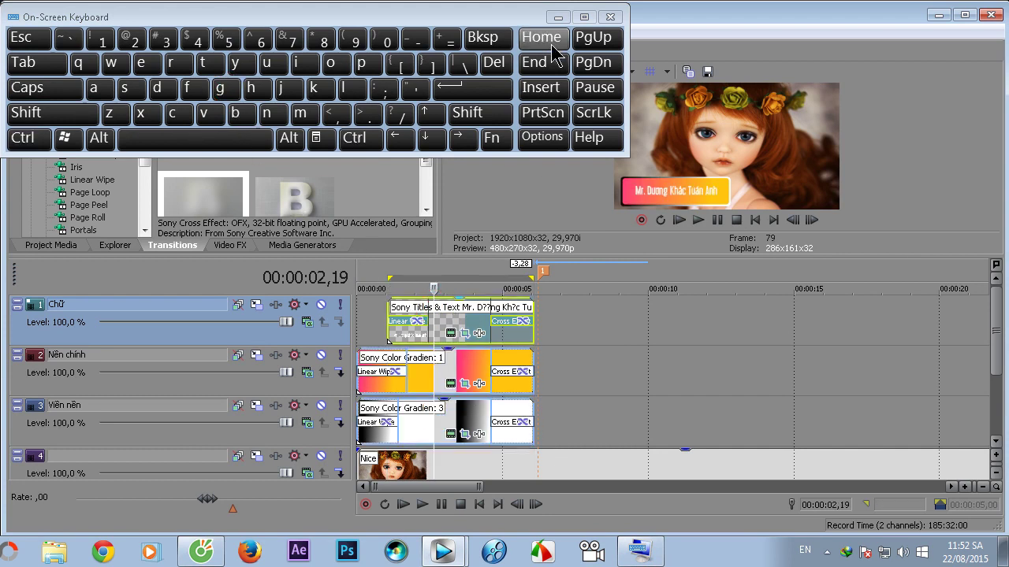
left_click(558, 17)
- Duplicate the grouped title and background events to about 6.5 seconds on the timeline, creating a new copy of the source media
left_click(457, 326)
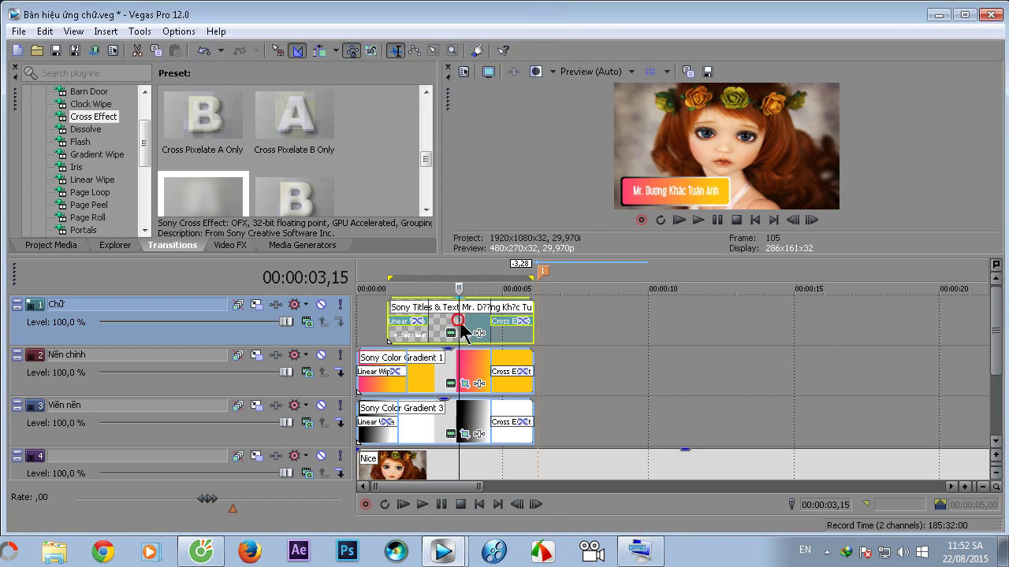
left_click_drag(465, 311, 422, 321)
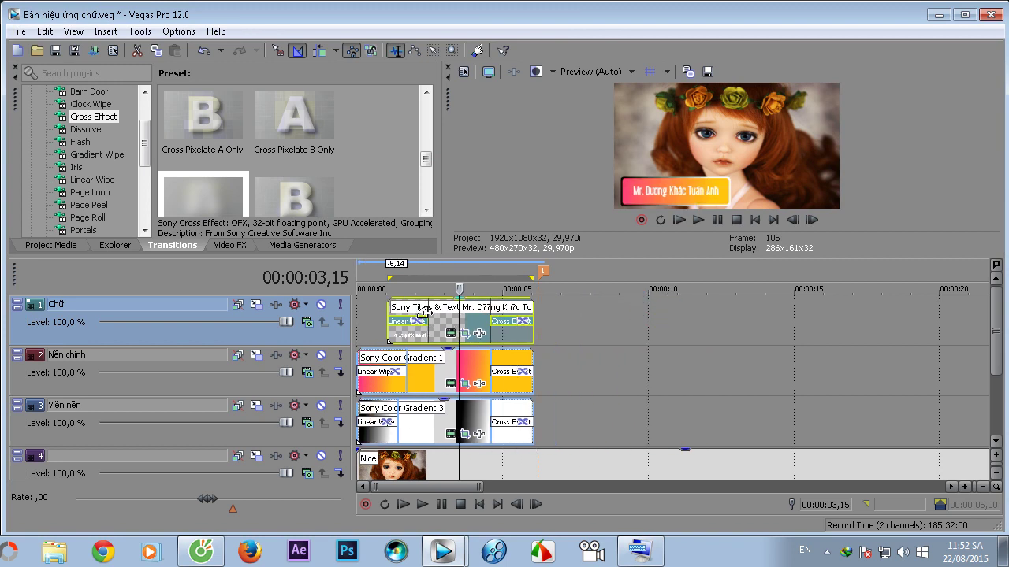
left_click(438, 315)
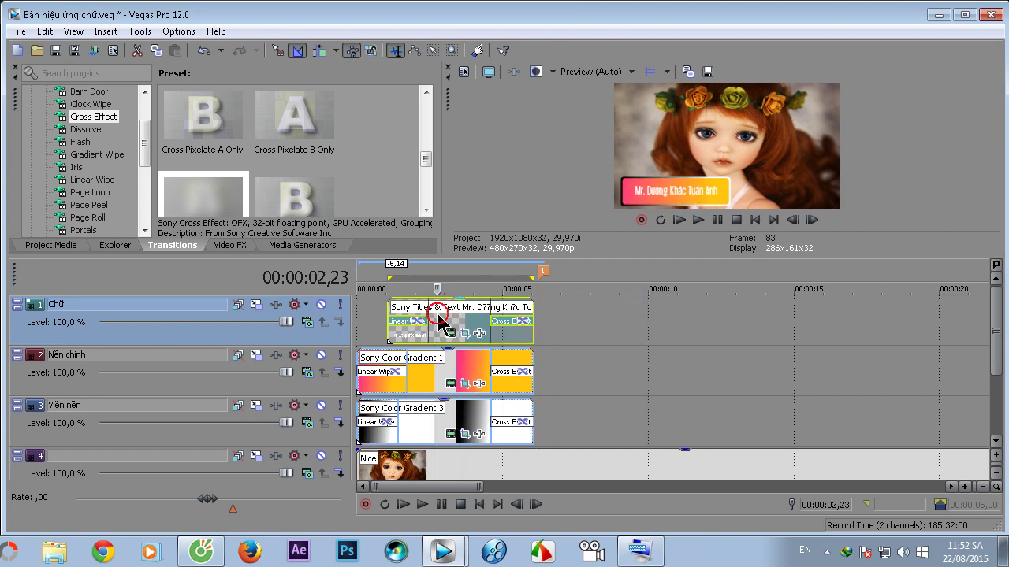
left_click(635, 550)
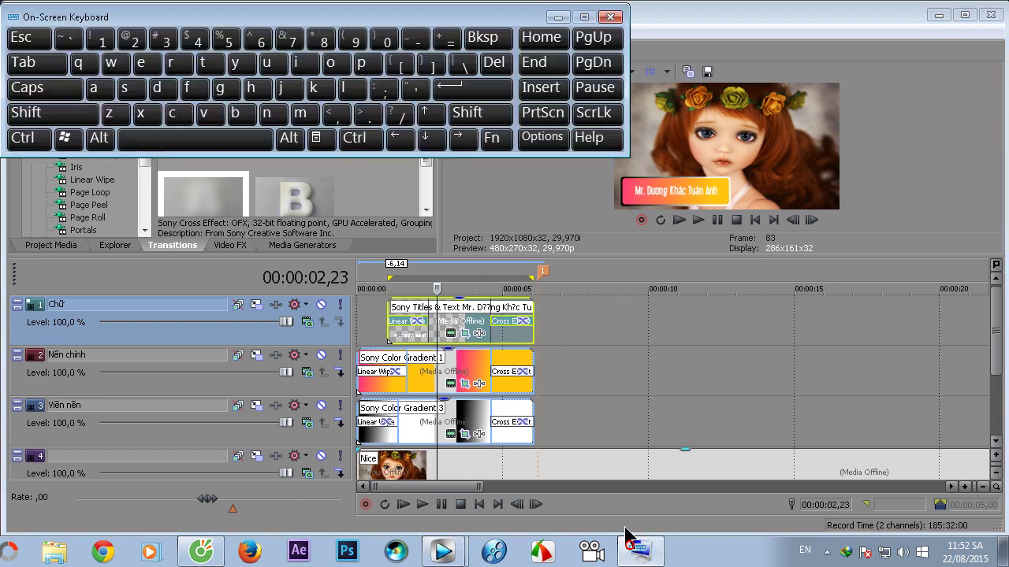
left_click(460, 317)
key("ctrl")
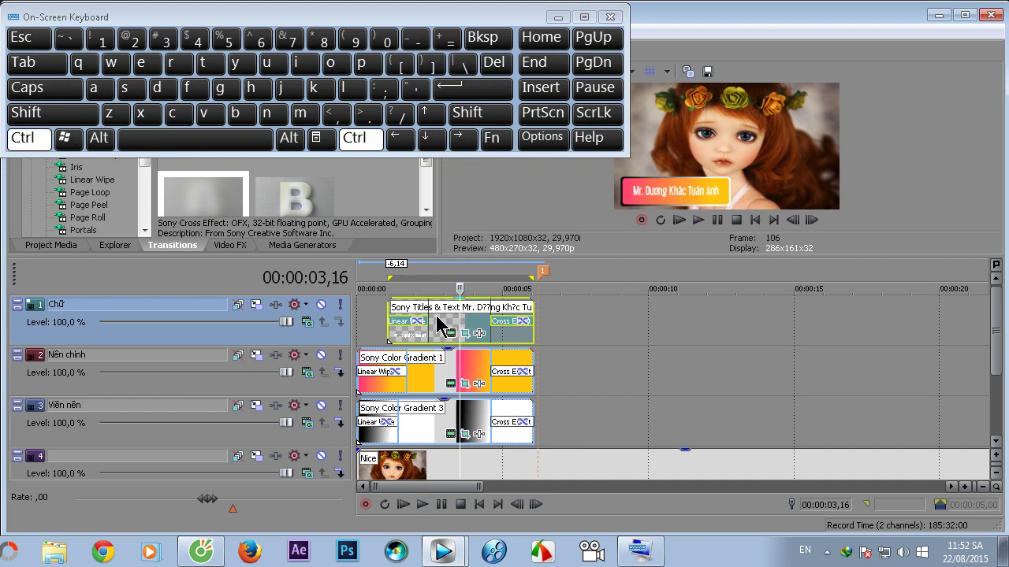
left_click_drag(438, 323, 628, 319)
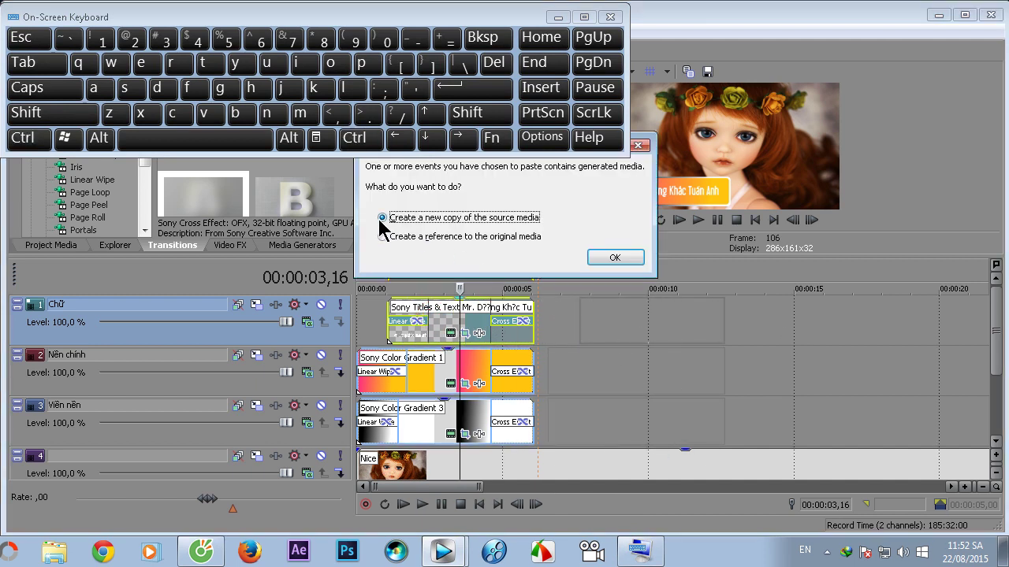
left_click(615, 258)
left_click(635, 312)
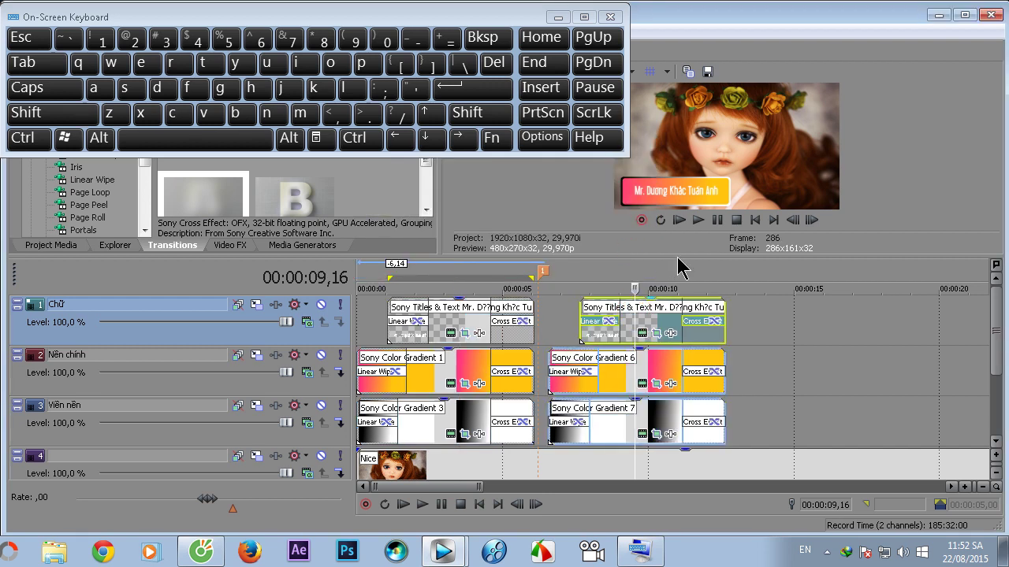
- Switch to the Mẫu.veg project and scrub its sample title animation to about 15 seconds in an enlarged preview
left_click_drag(677, 255, 611, 387)
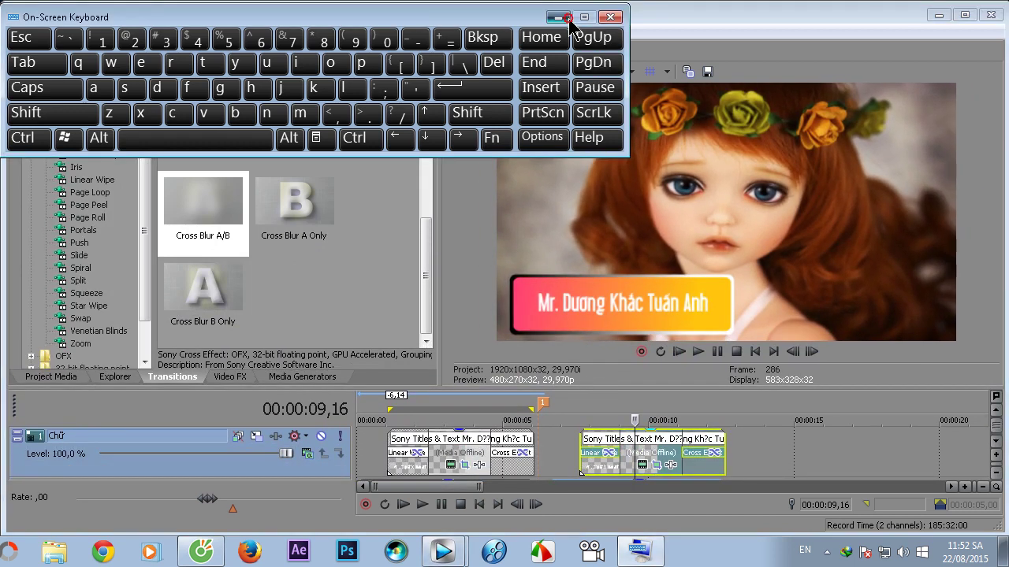
left_click(558, 17)
mouse_move(443, 559)
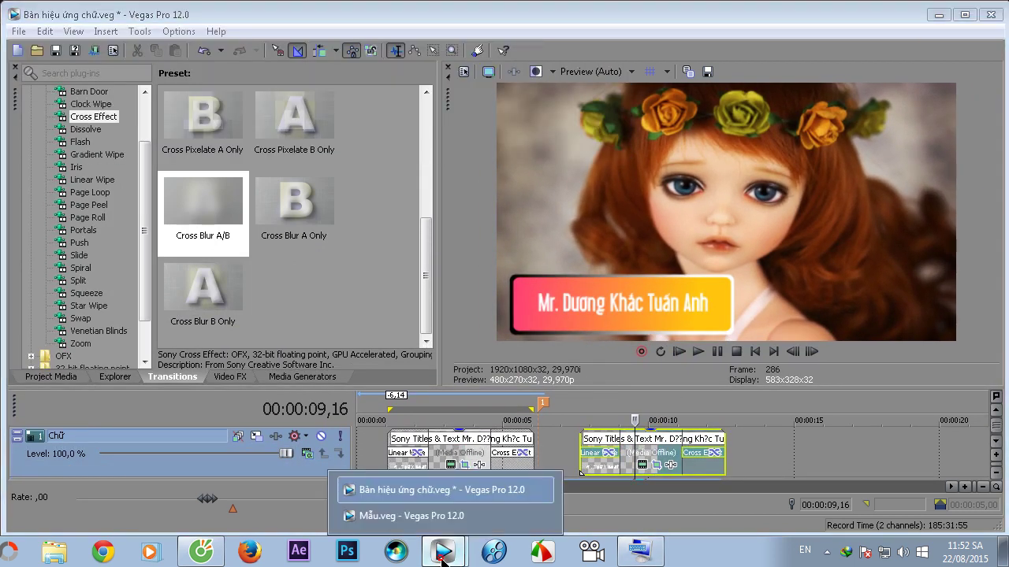
left_click(387, 515)
left_click_drag(508, 390, 458, 381)
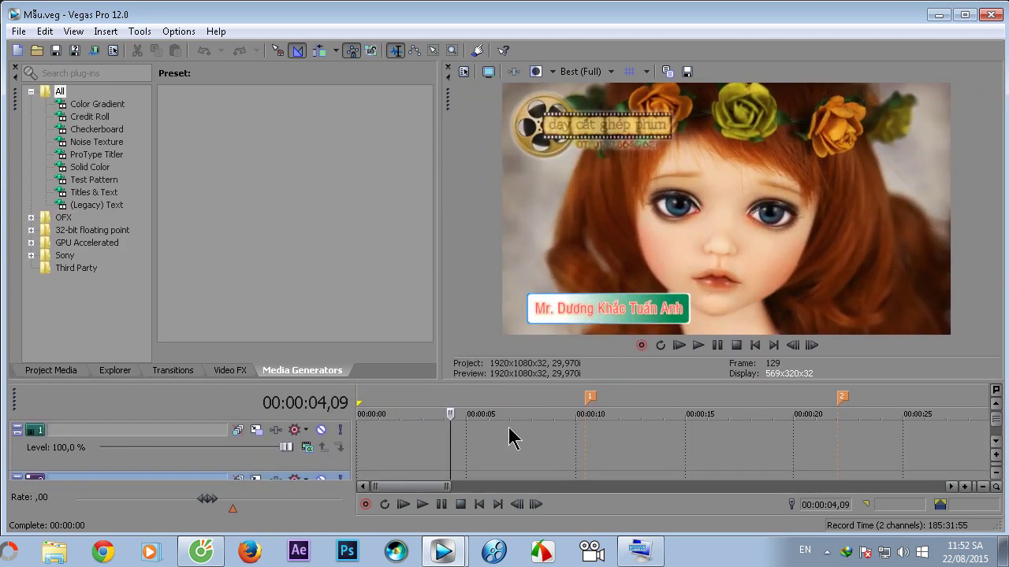
left_click_drag(450, 456, 649, 453)
key("space")
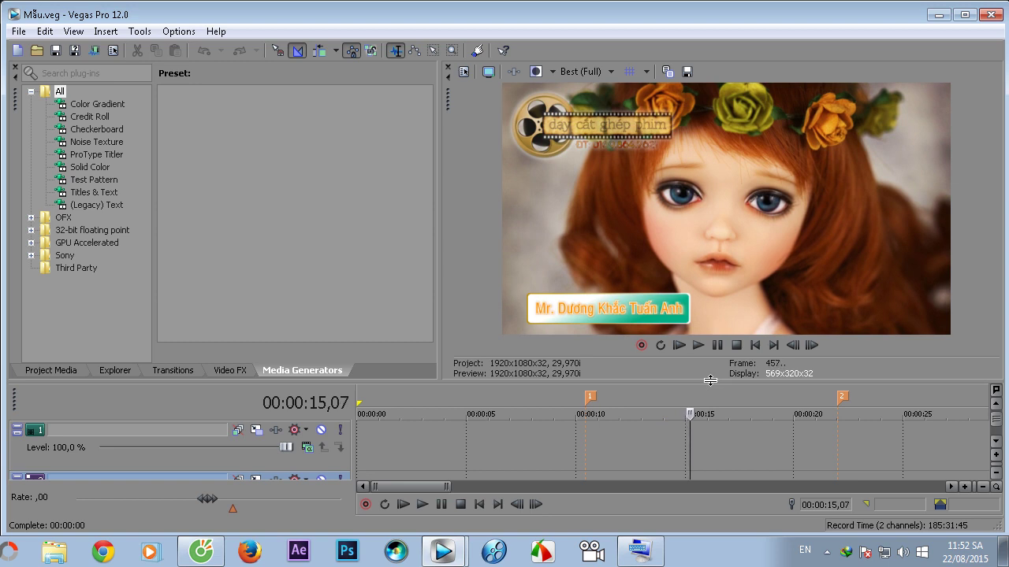
left_click_drag(710, 380, 688, 445)
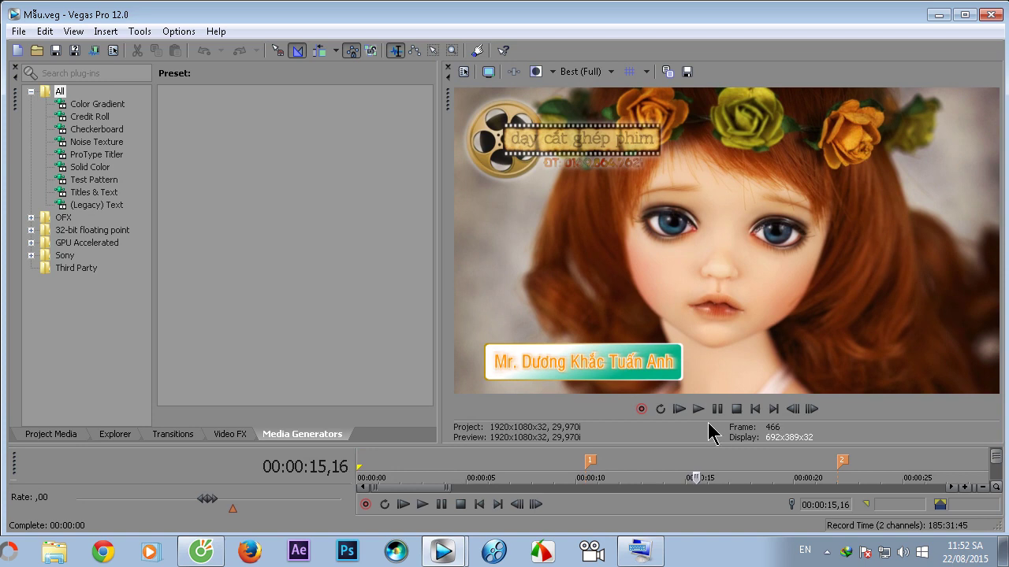
- Step forward and back through the second sample title, between about 15 and 17 seconds, to examine its light effect in Mẫu.veg
left_click(640, 552)
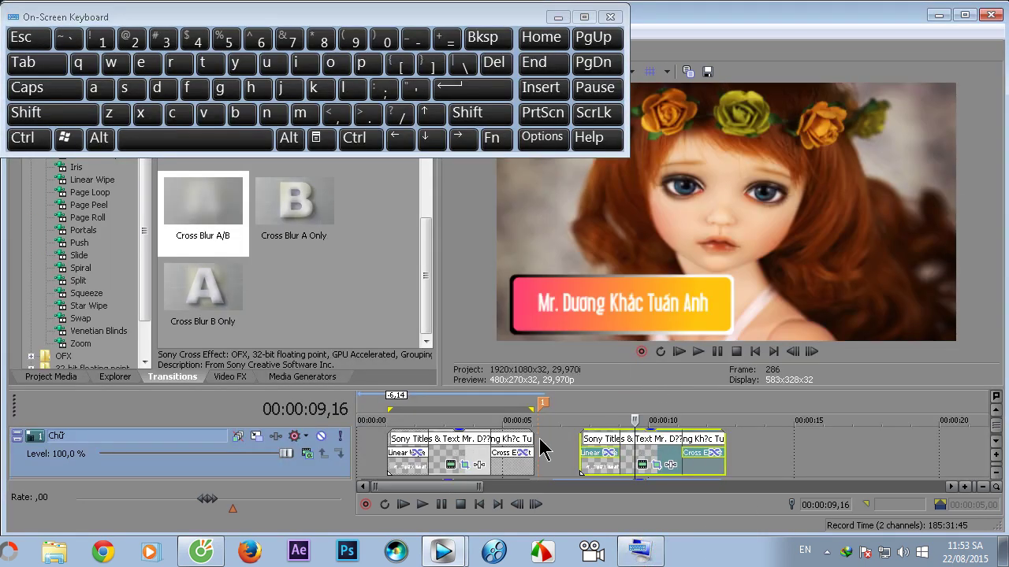
left_click(441, 552)
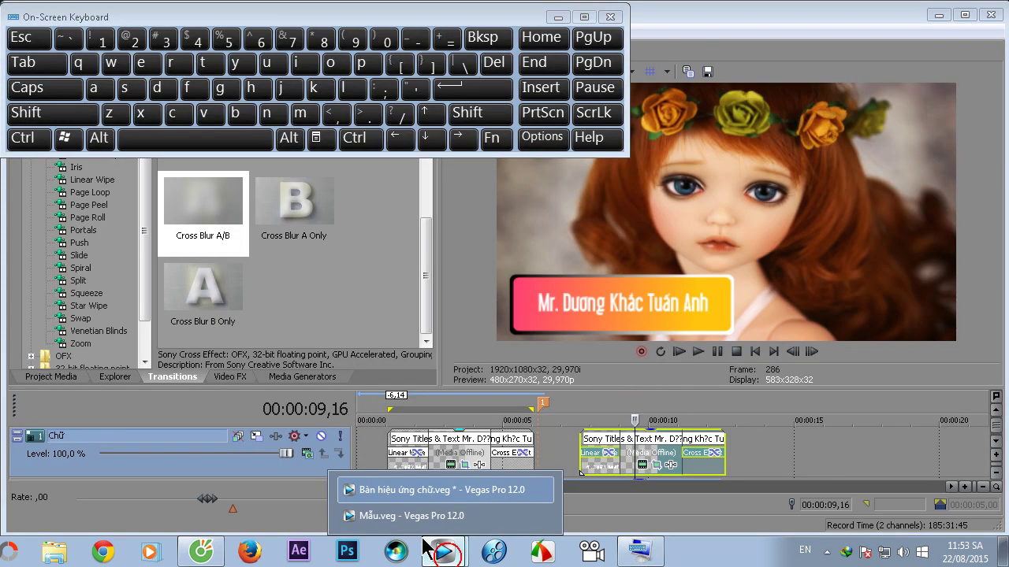
left_click(427, 517)
left_click(460, 139)
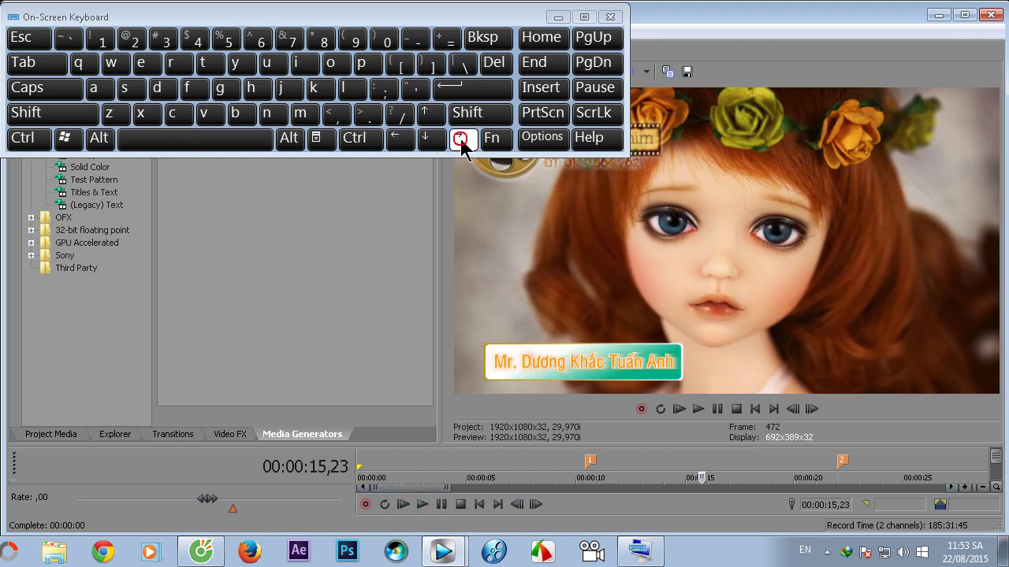
left_click(460, 138)
left_click(460, 139)
left_click_drag(460, 139, 460, 139)
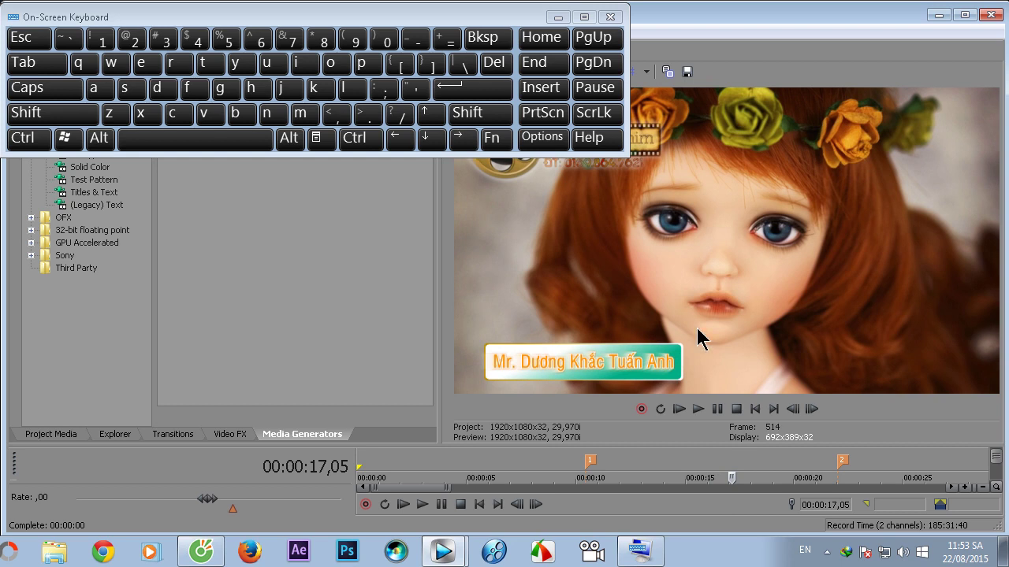
left_click_drag(400, 139, 400, 139)
left_click(400, 139)
left_click(400, 139)
left_click(562, 16)
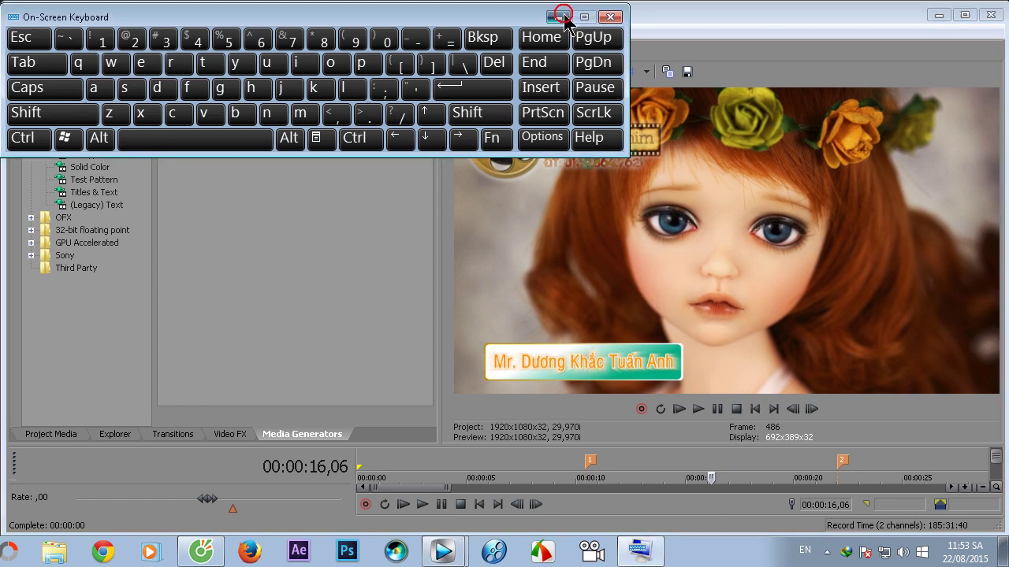
- Set the video preview quality to Preview (Auto)
left_click(646, 72)
left_click(604, 69)
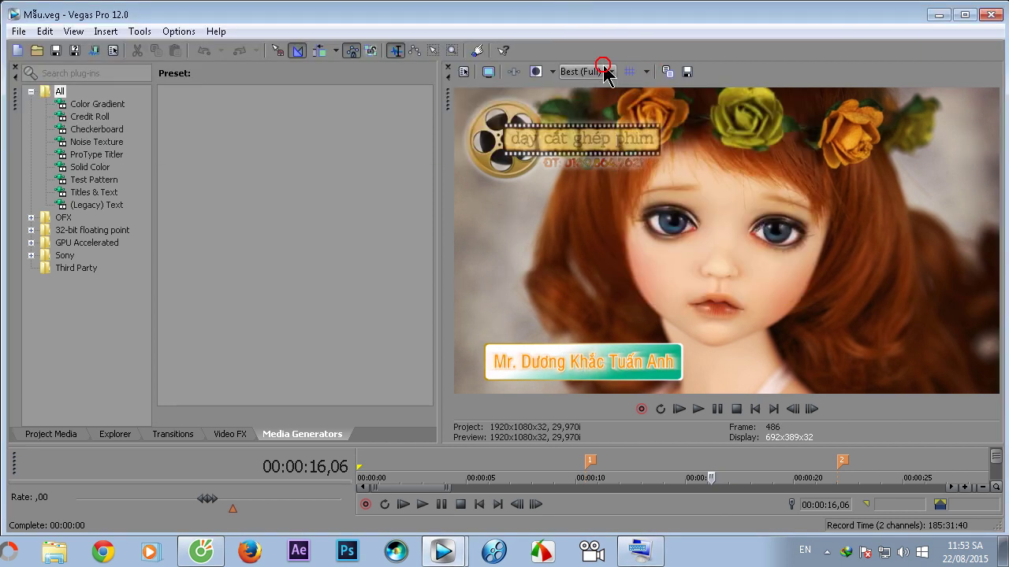
left_click(581, 99)
left_click(659, 109)
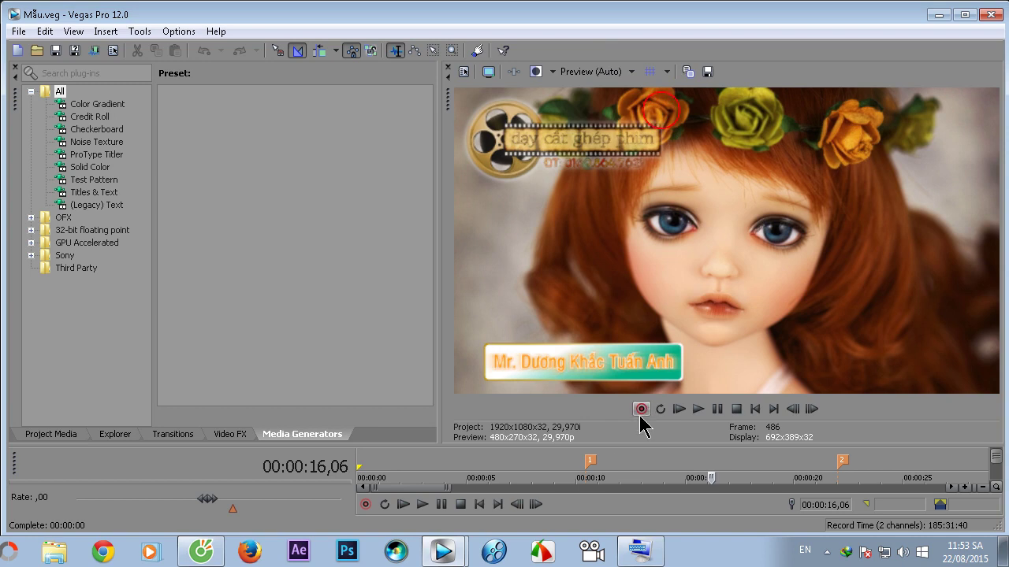
- Play the second sample title's animation from about 12 seconds and pause at about 17 seconds
left_click_drag(603, 445, 628, 461)
left_click_drag(711, 469, 629, 469)
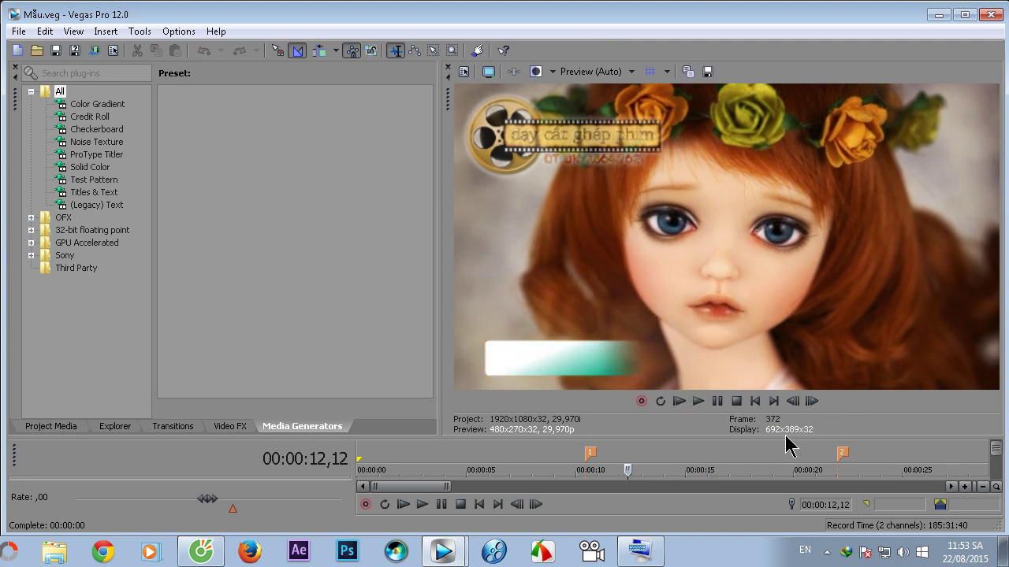
left_click(691, 398)
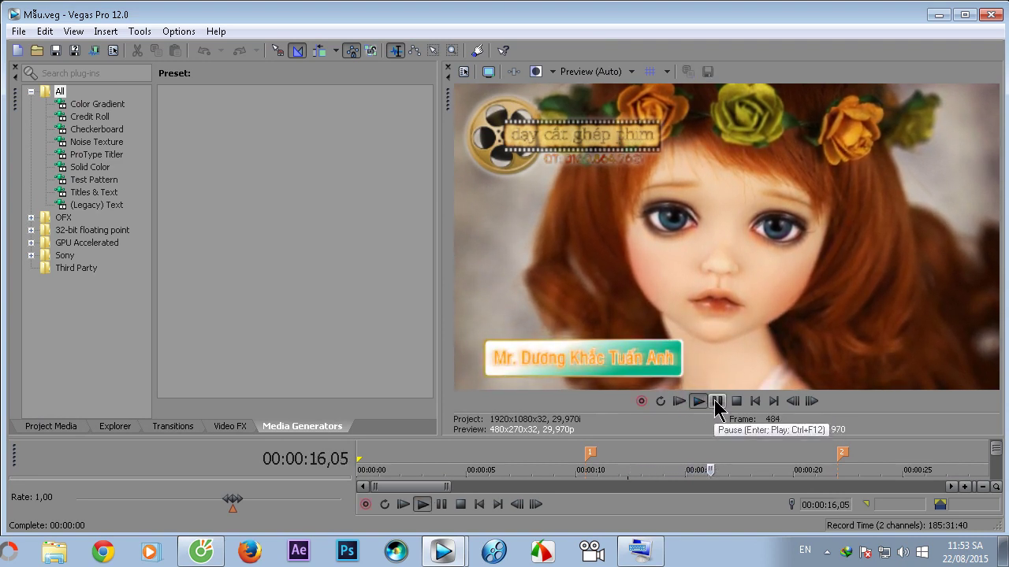
left_click(717, 402)
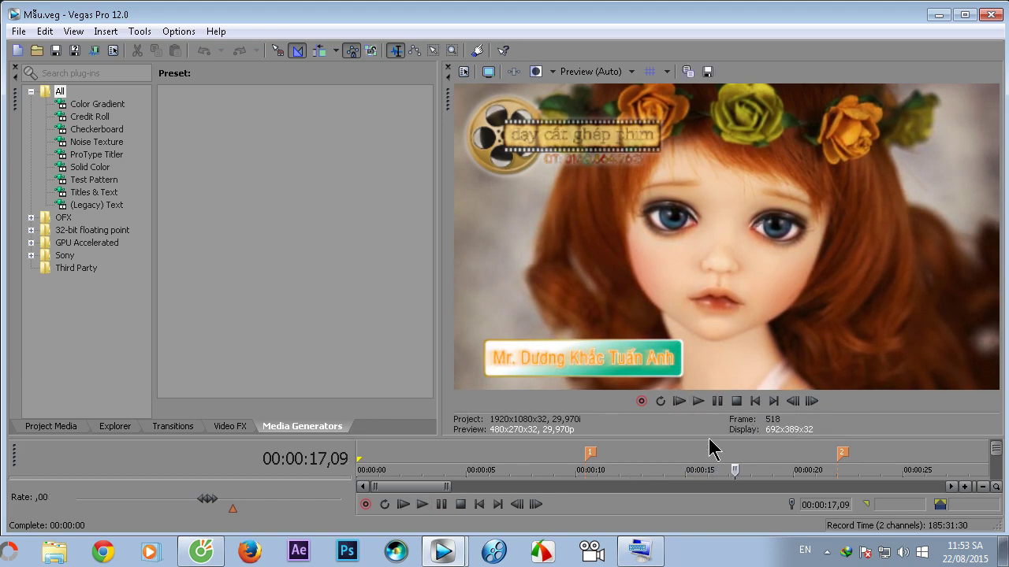
- Open the event effects of the second title on track 3 to examine its Light Rays settings and keyframes
double_click(717, 438)
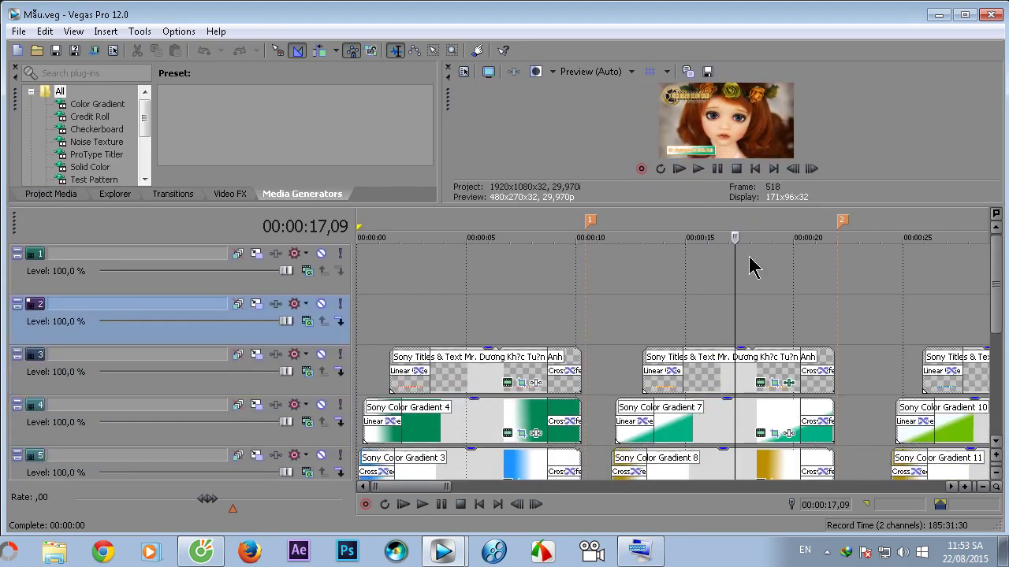
left_click(789, 384)
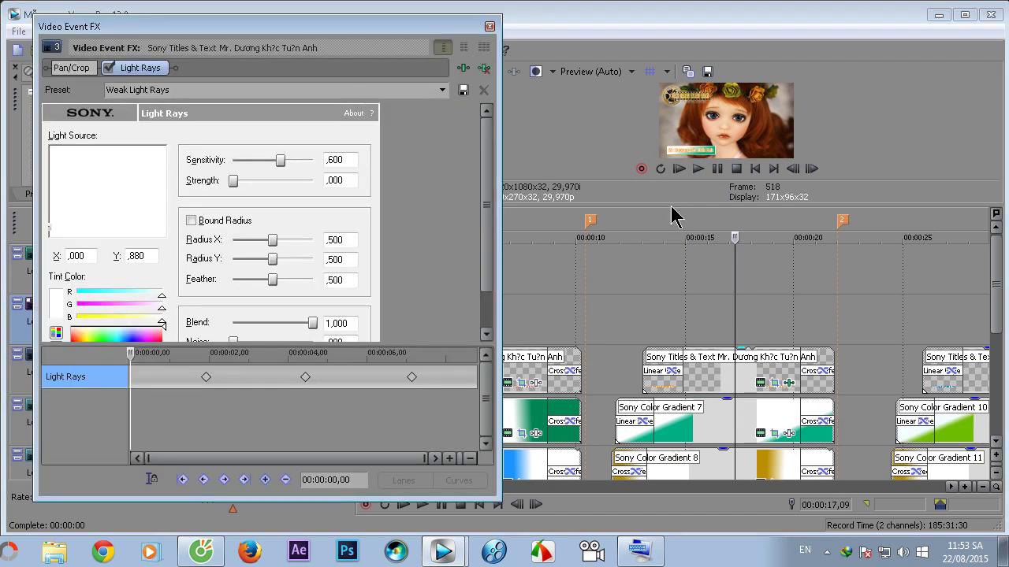
- Examine the sample title's Light Rays keyframes at about 1,28, 4,13 and 7,04 seconds, and close its effect settings
double_click(661, 255)
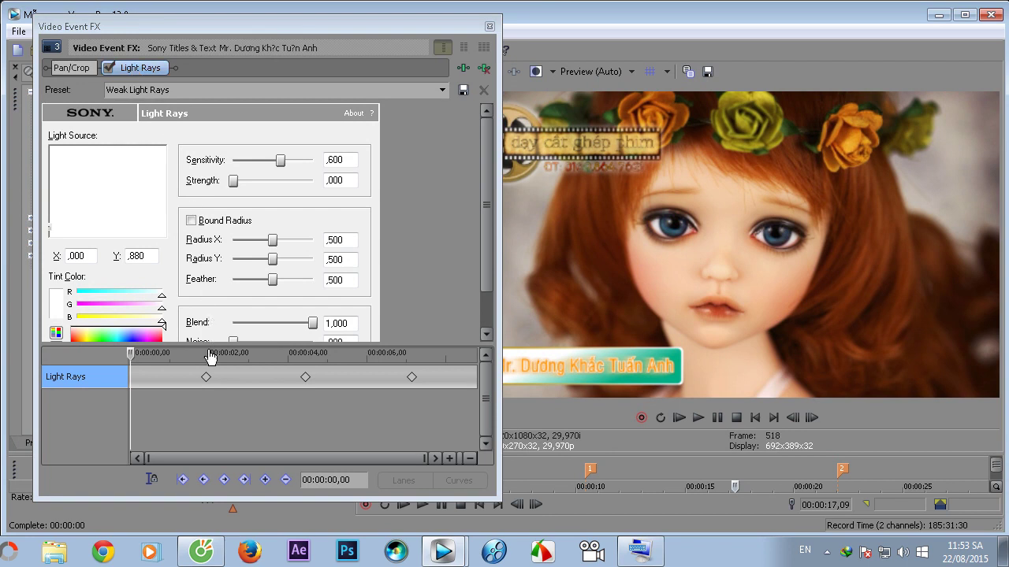
left_click(206, 376)
left_click(305, 376)
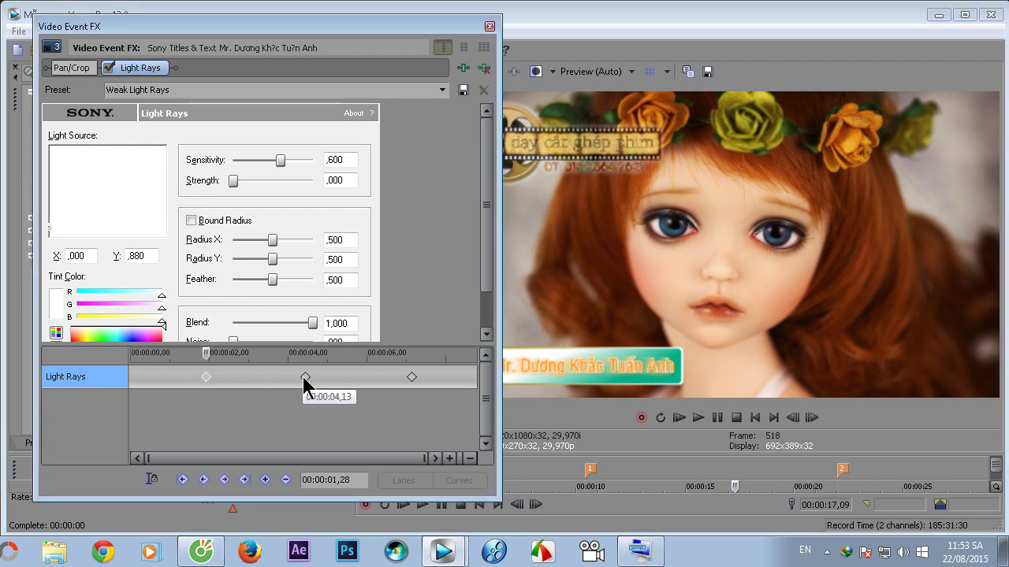
left_click(412, 377)
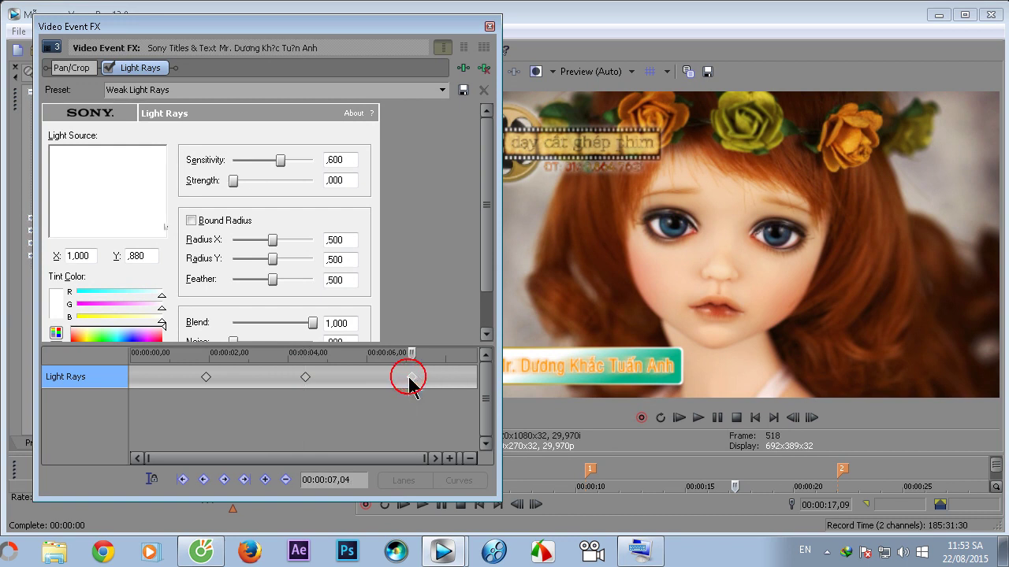
left_click(489, 26)
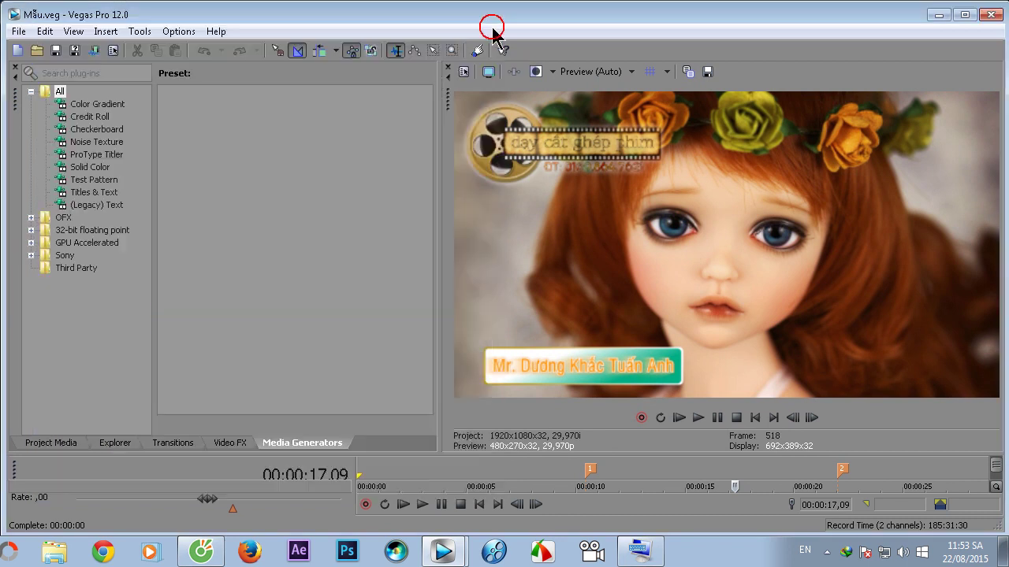
- Apply the Light Rays effect with the Reset to None preset to the second title on the Chữ track in Bàn hiệu ứng chữ.veg
left_click(940, 17)
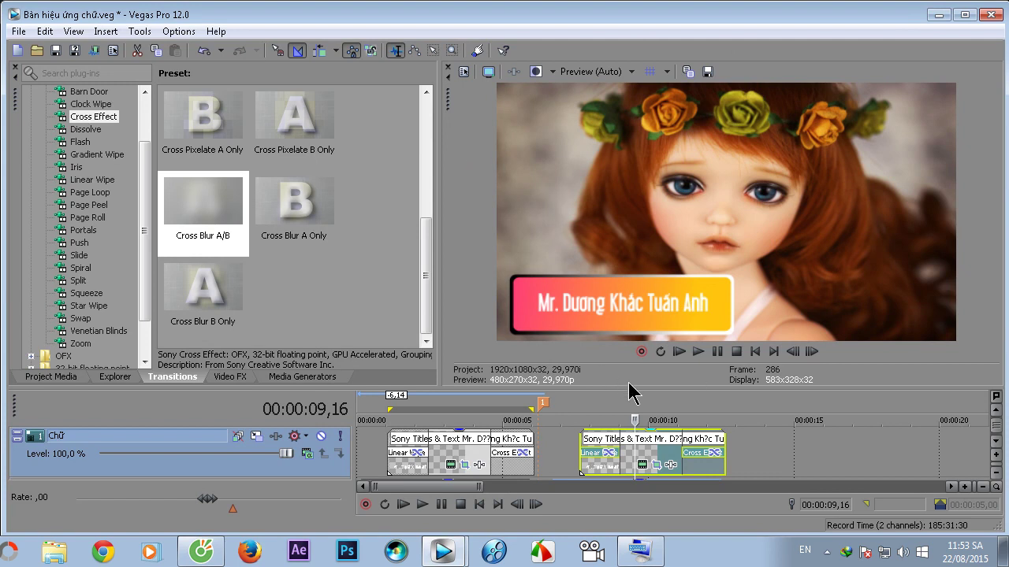
left_click_drag(628, 388, 626, 328)
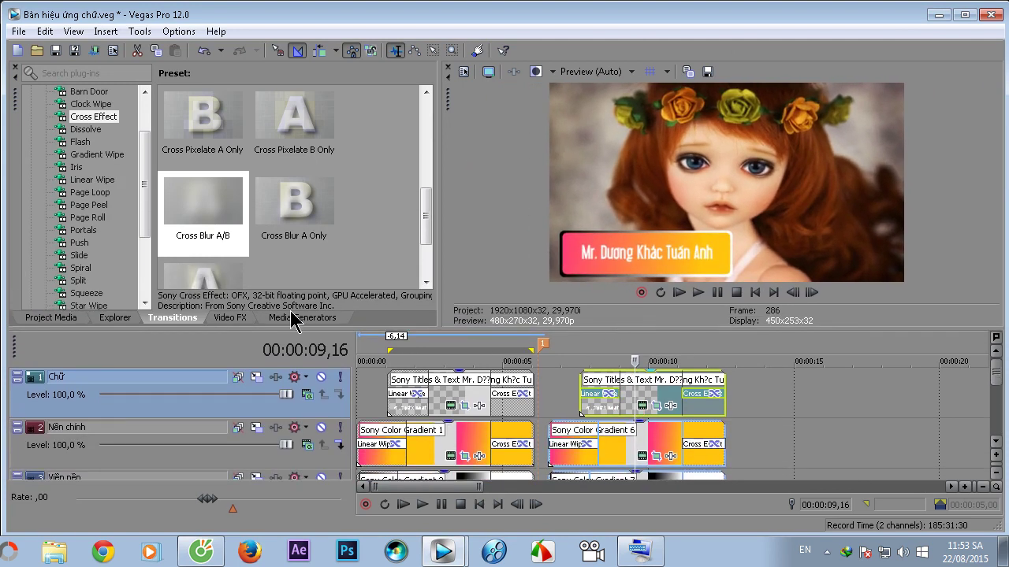
left_click(240, 318)
left_click_drag(200, 124, 204, 191)
left_click(89, 255)
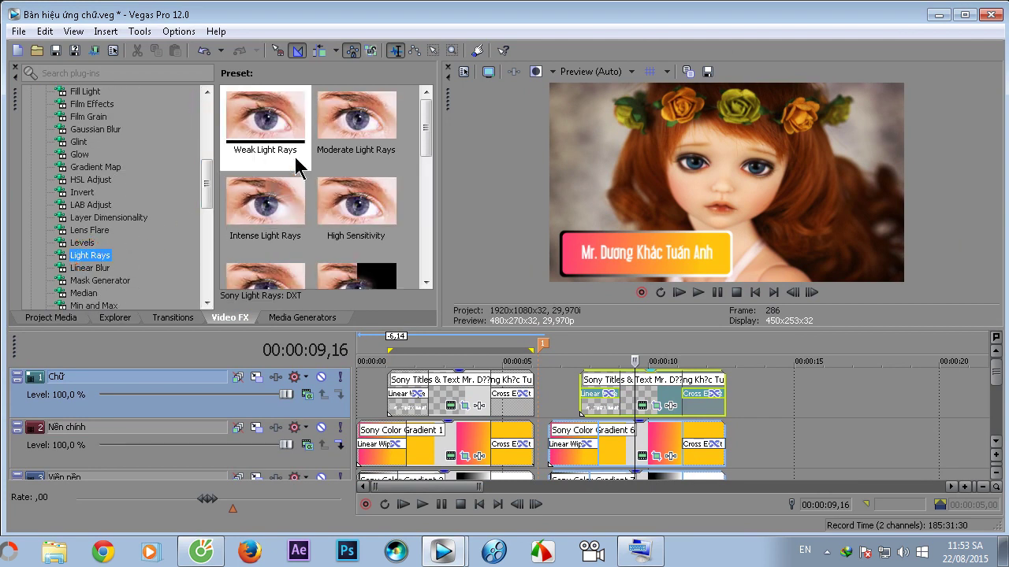
left_click_drag(428, 129, 426, 250)
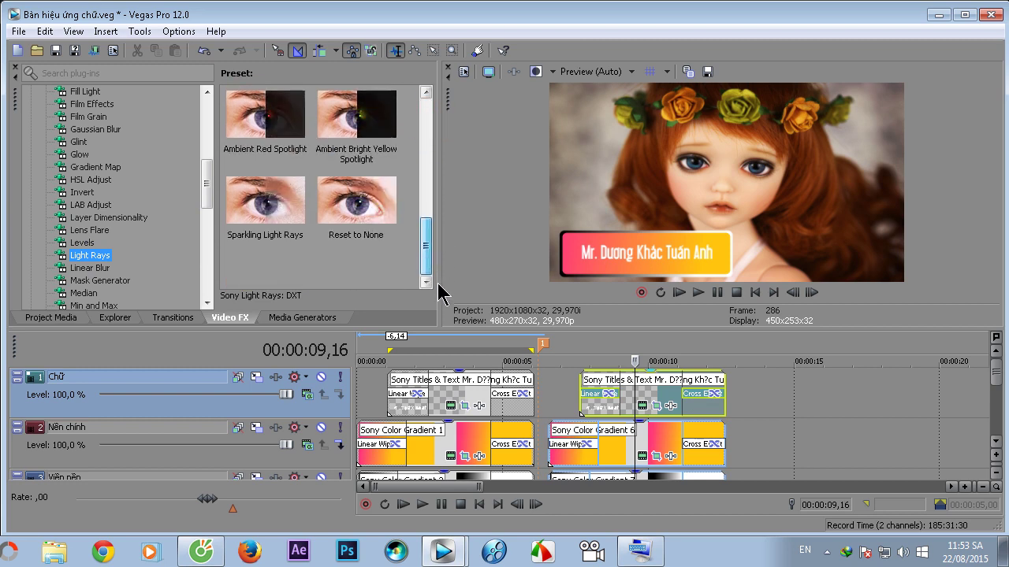
left_click(345, 197)
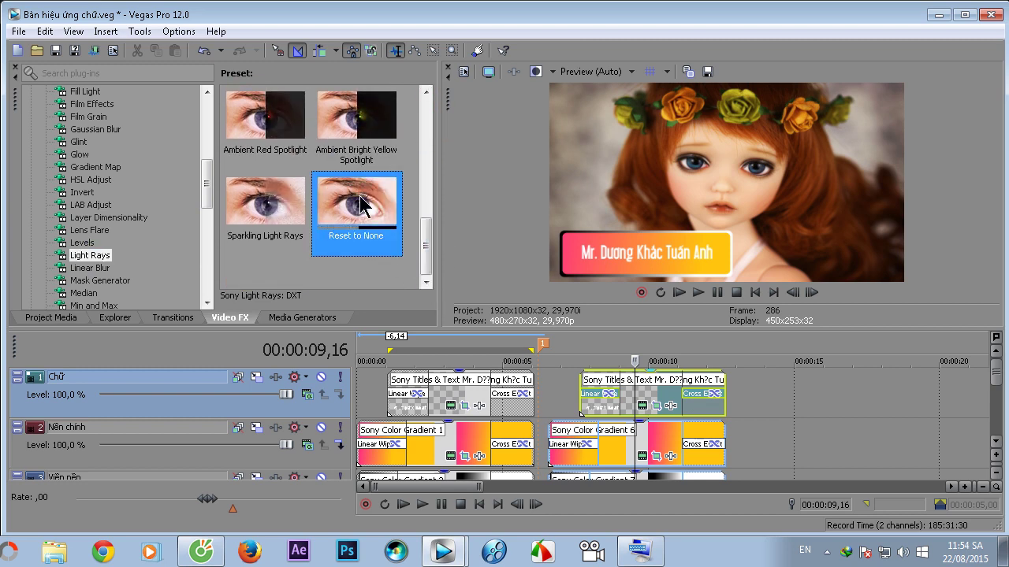
left_click_drag(360, 207, 644, 398)
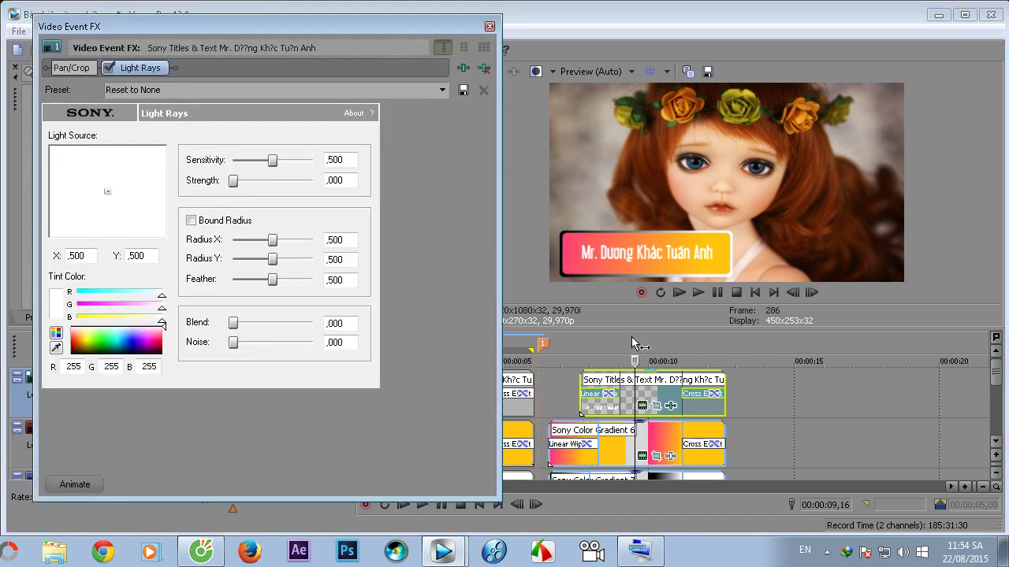
- Set the Light Rays strength to about 0.346 and place the light source at about X 0.257, Y 0.858
left_click_drag(641, 328, 635, 384)
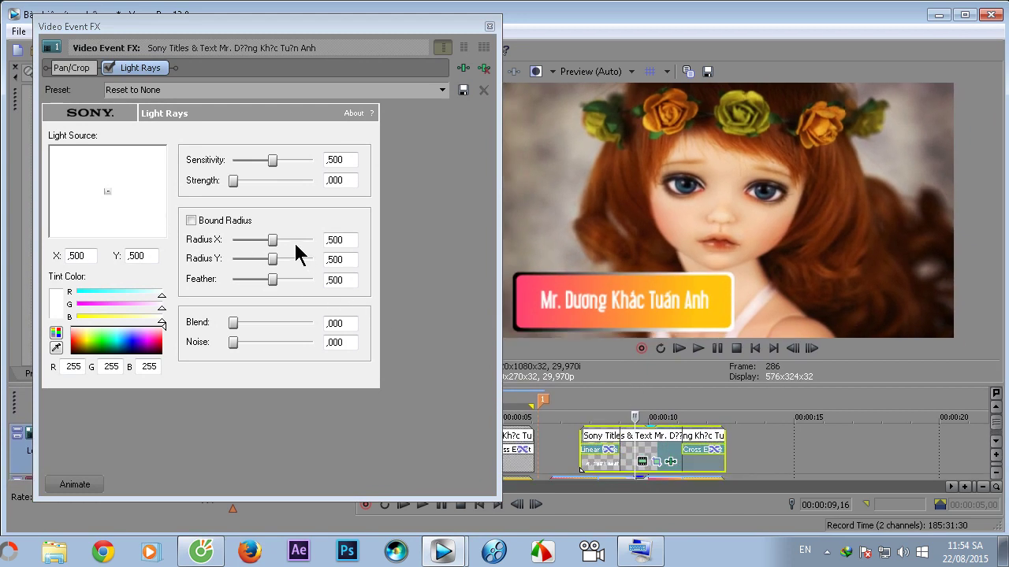
left_click_drag(230, 180, 248, 177)
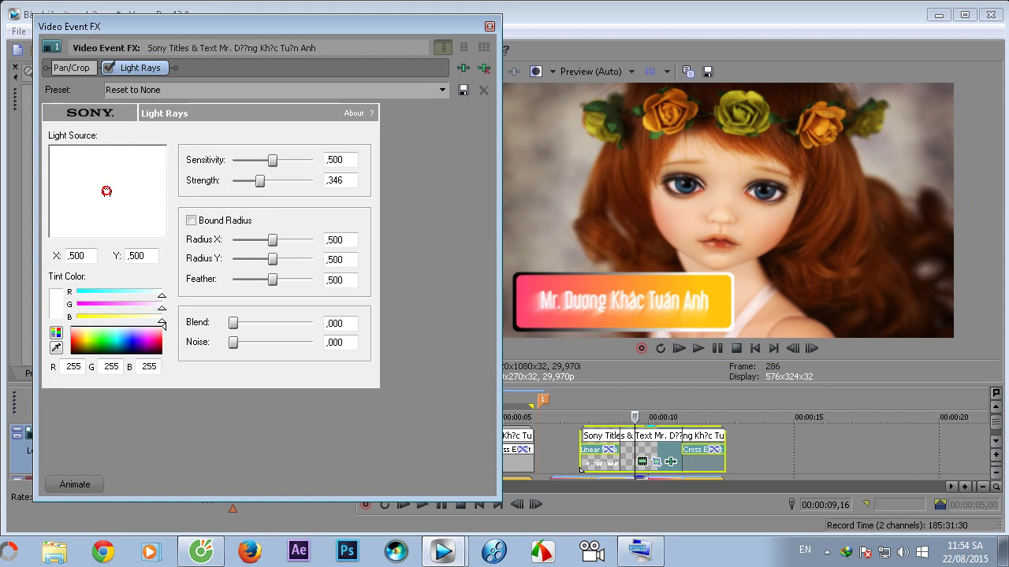
left_click_drag(96, 211, 83, 240)
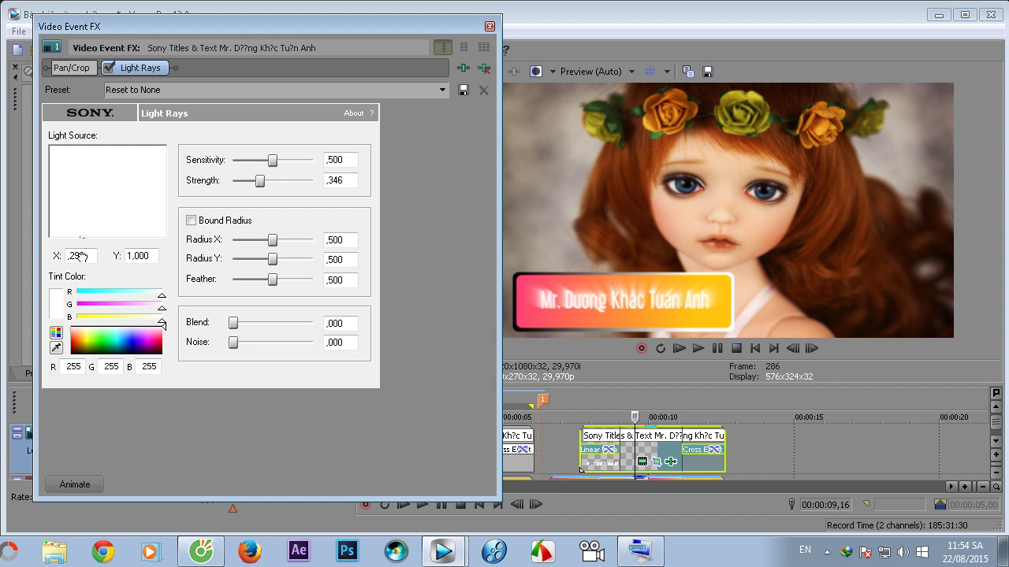
left_click_drag(77, 242, 78, 226)
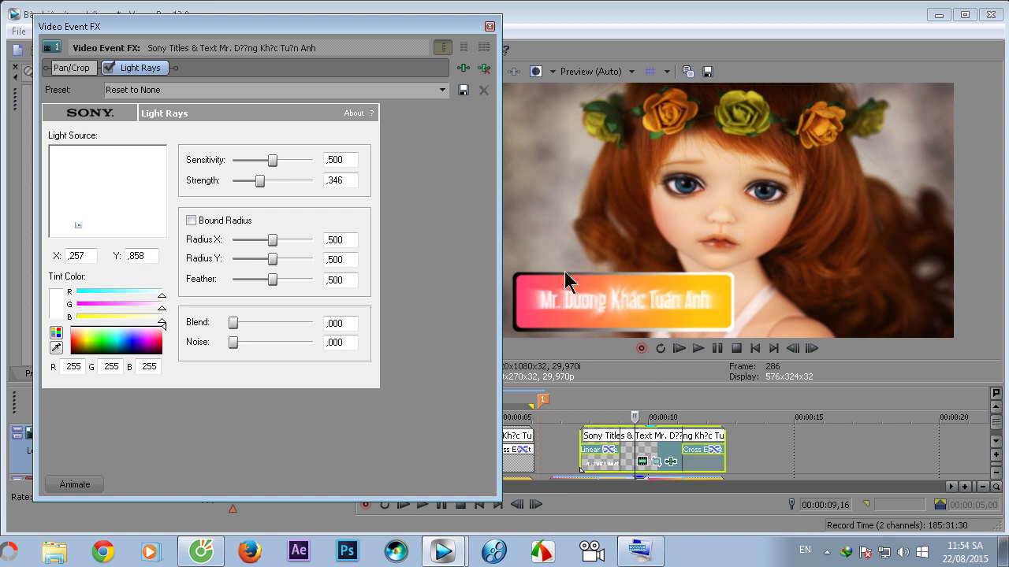
- Nudge the light source horizontally to X 0.000 for the start of the light sweep
left_click(640, 552)
left_click(76, 222)
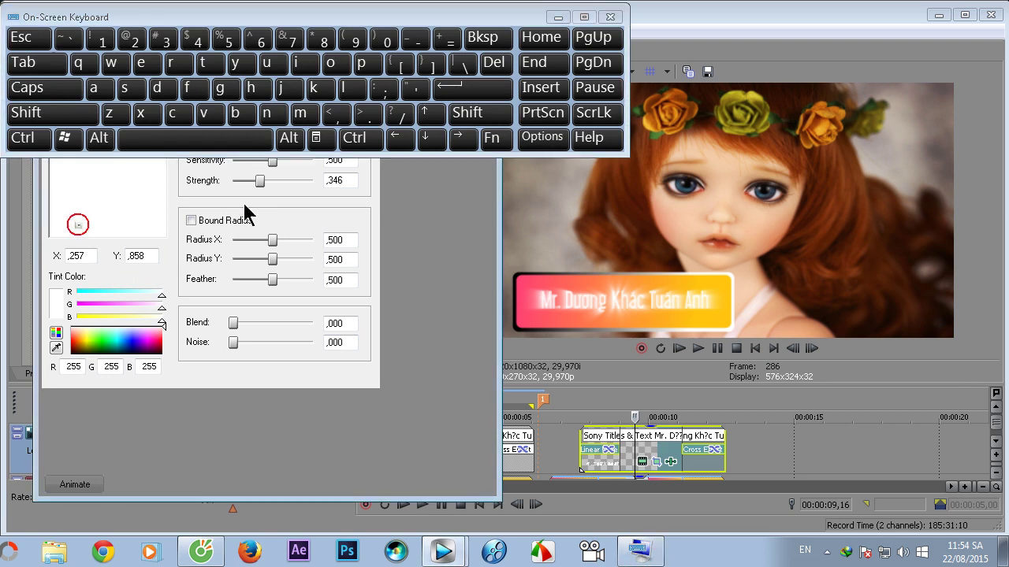
left_click(397, 145)
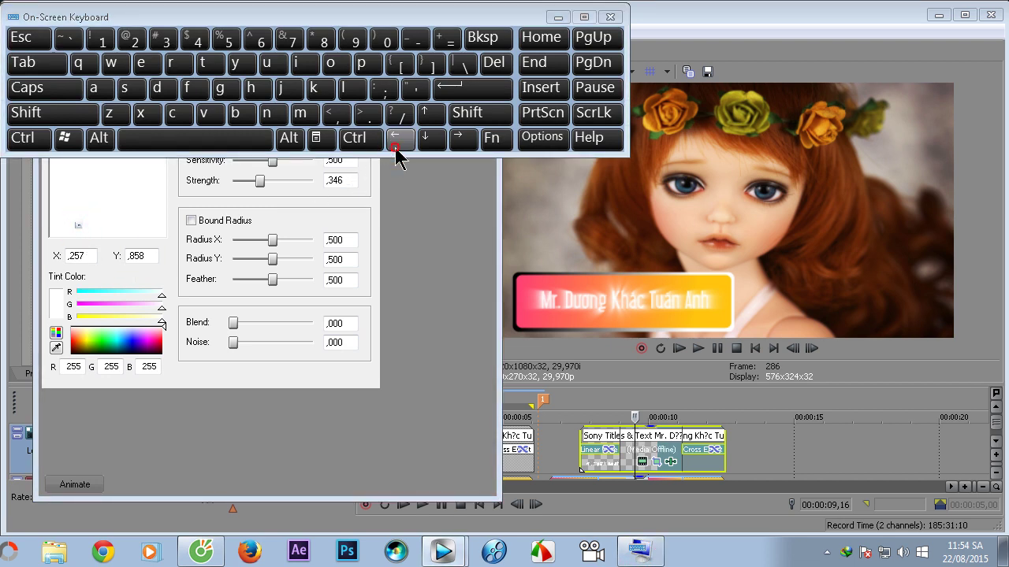
left_click(79, 222)
left_click(391, 143)
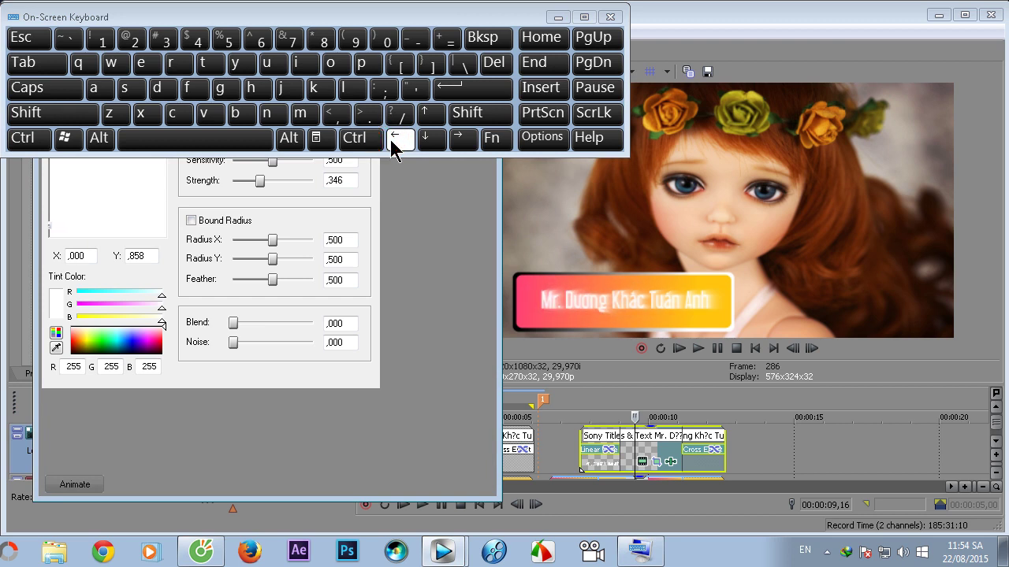
- Enable keyframe animation for the Light Rays effect, with its cursor synced to the project timeline
left_click(75, 485)
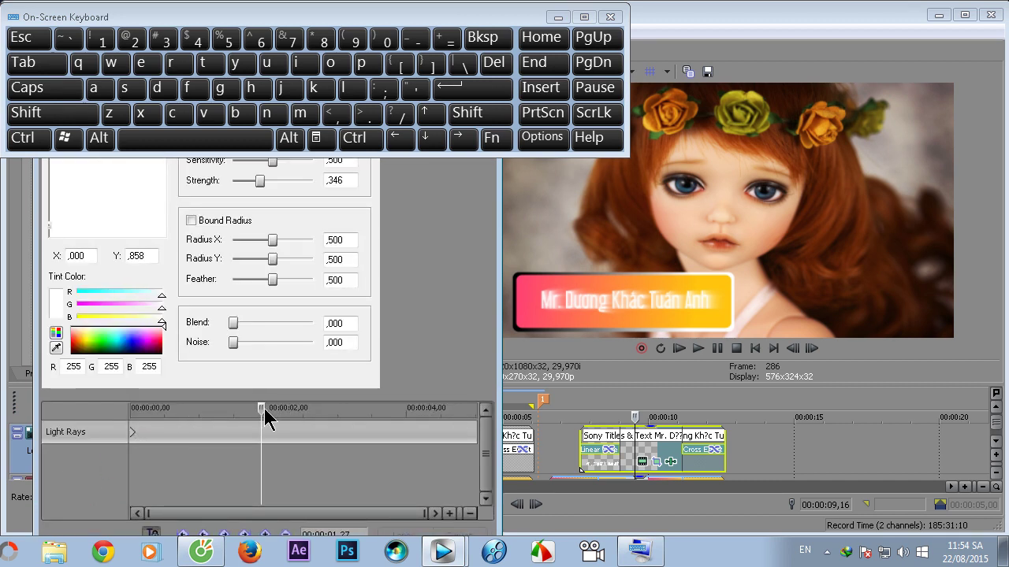
left_click_drag(261, 410, 409, 449)
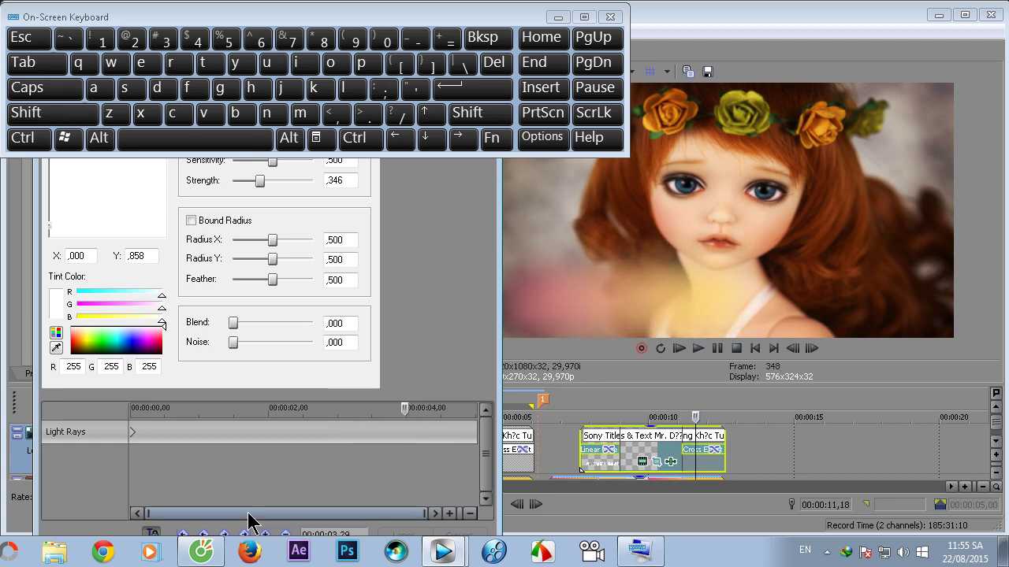
left_click(557, 17)
left_click_drag(268, 16, 270, 11)
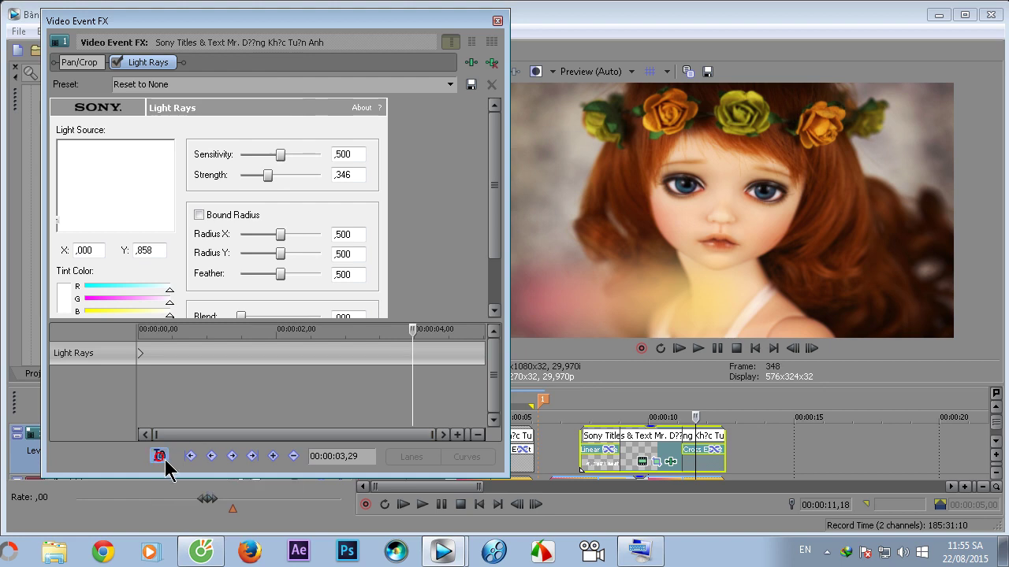
left_click_drag(413, 340, 260, 343)
left_click(160, 456)
left_click_drag(415, 335, 323, 354)
mouse_move(494, 212)
left_mouse_down()
mouse_move(493, 260)
mouse_move(493, 224)
left_mouse_up()
- Add a Light Rays keyframe at 00:00:03,23 with the light source nudged to X 0.600
left_click(640, 551)
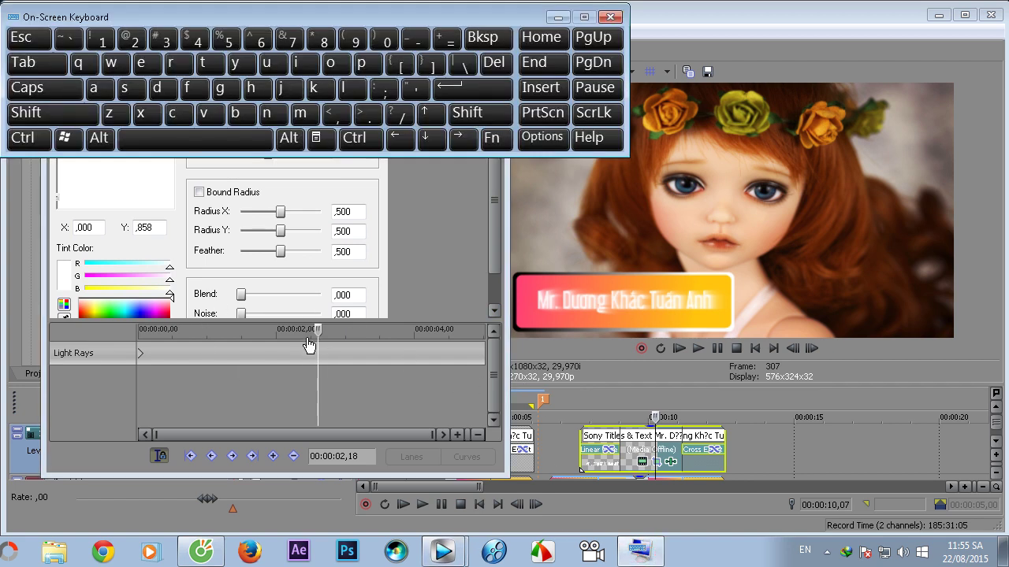
left_click_drag(323, 339, 399, 347)
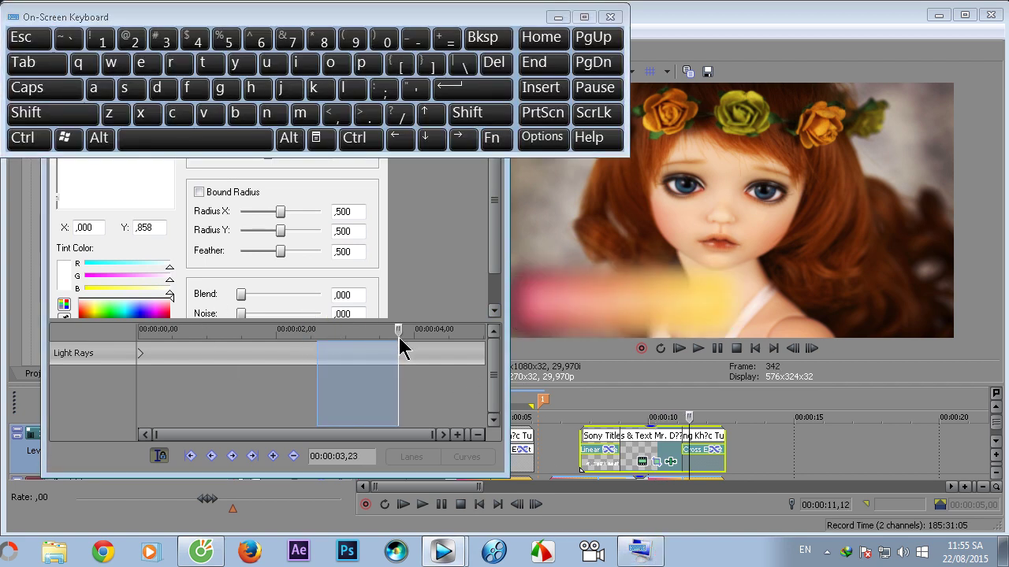
left_click(400, 347)
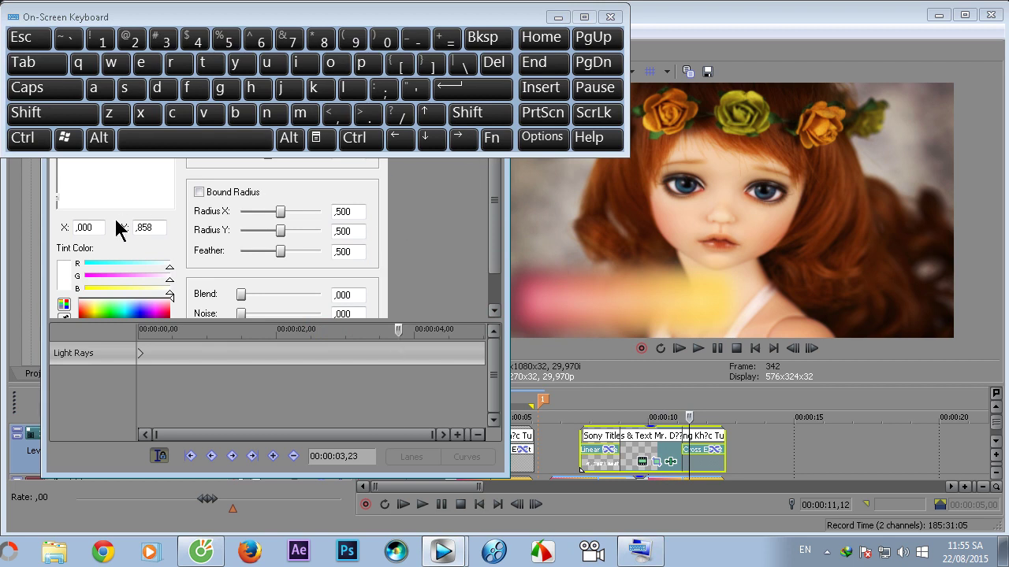
left_click(462, 138)
left_click(462, 139)
left_click(464, 140)
left_click(464, 140)
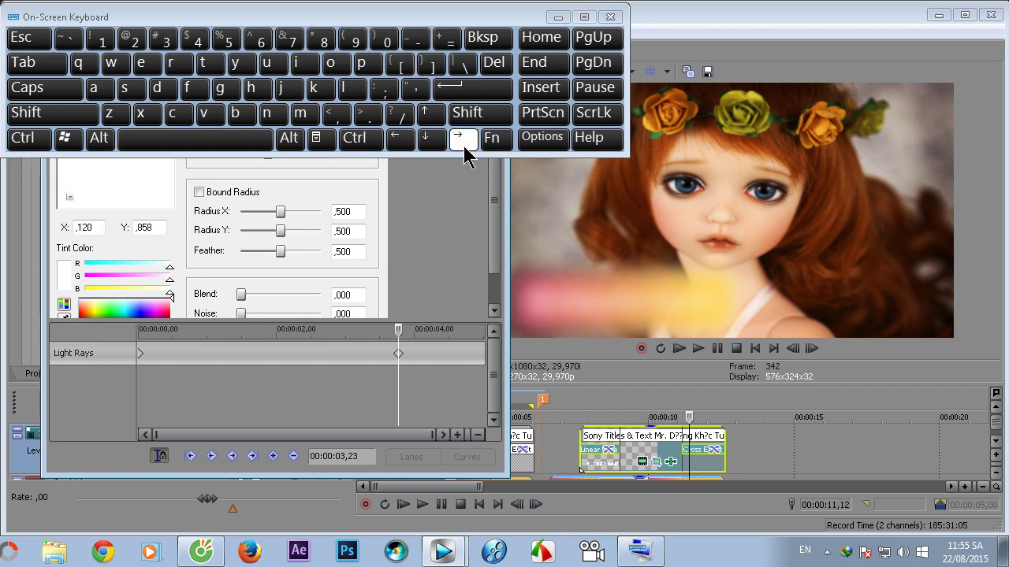
left_click(465, 146)
left_click(464, 146)
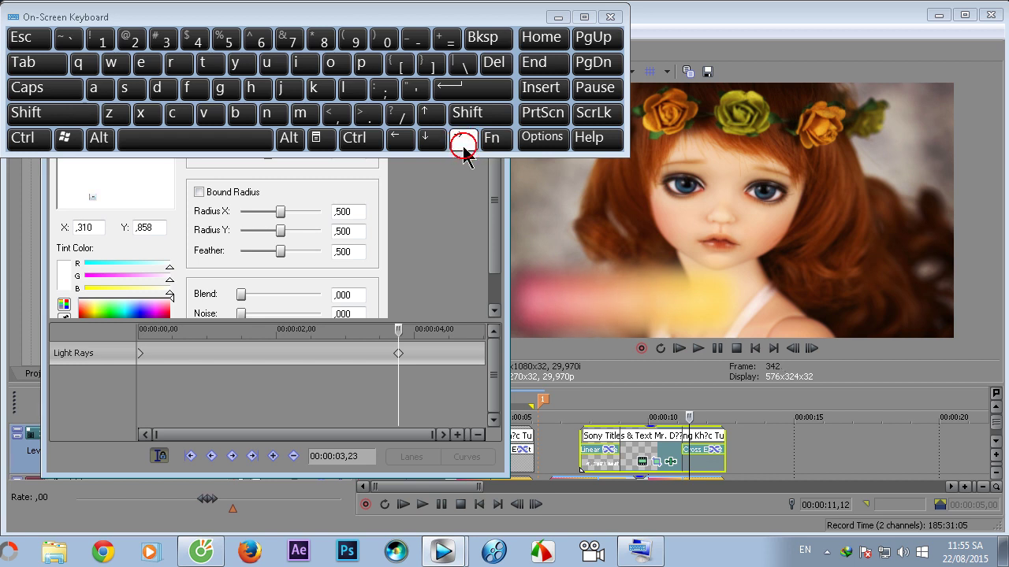
left_click(463, 147)
left_click(464, 147)
left_click(463, 146)
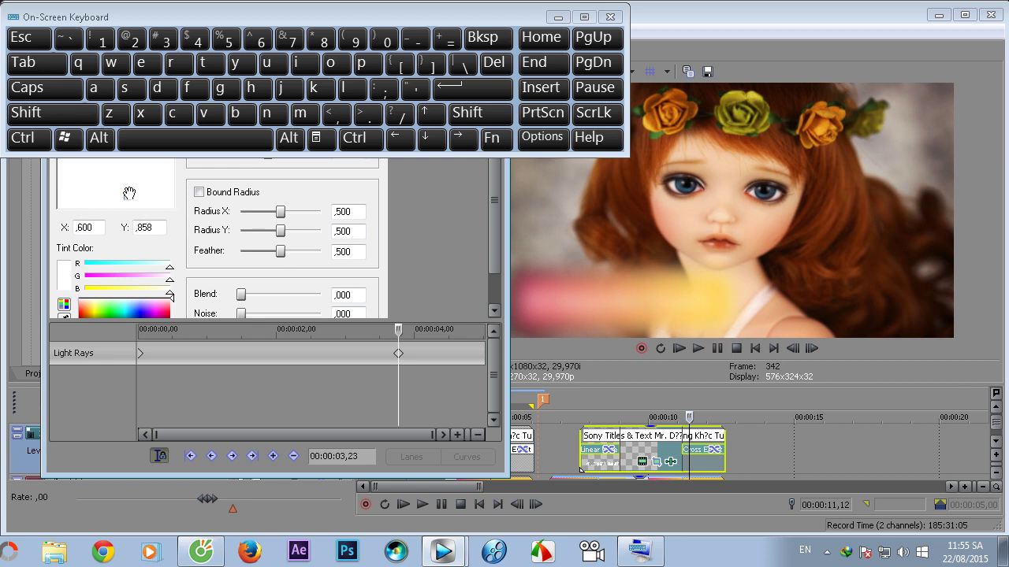
left_click(398, 356)
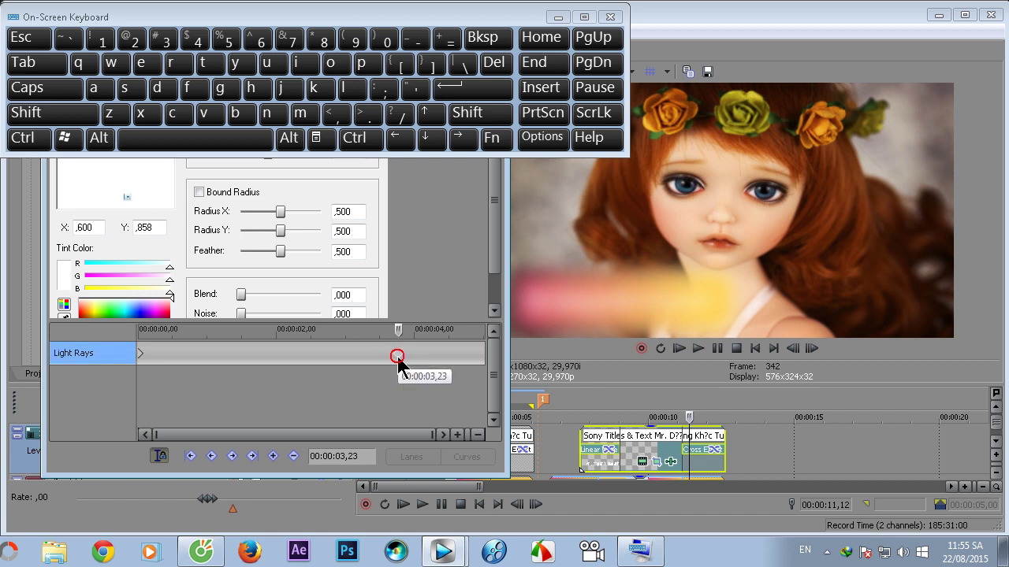
- Add a Light Rays keyframe at 00:00:01,28 with the strength raised to about 0.623
left_click_drag(400, 340, 271, 334)
left_click_drag(498, 271, 498, 261)
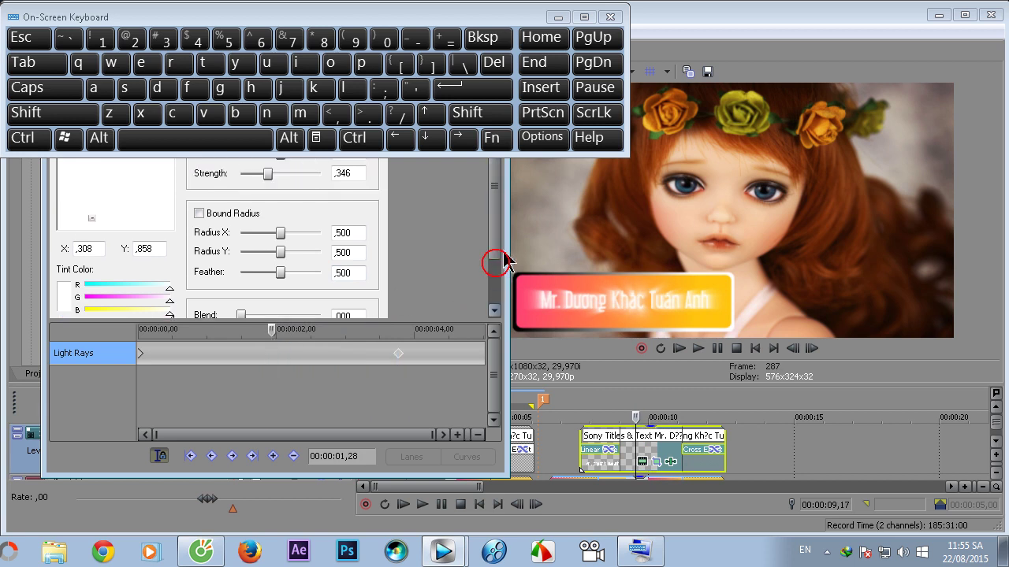
left_click_drag(268, 176, 277, 180)
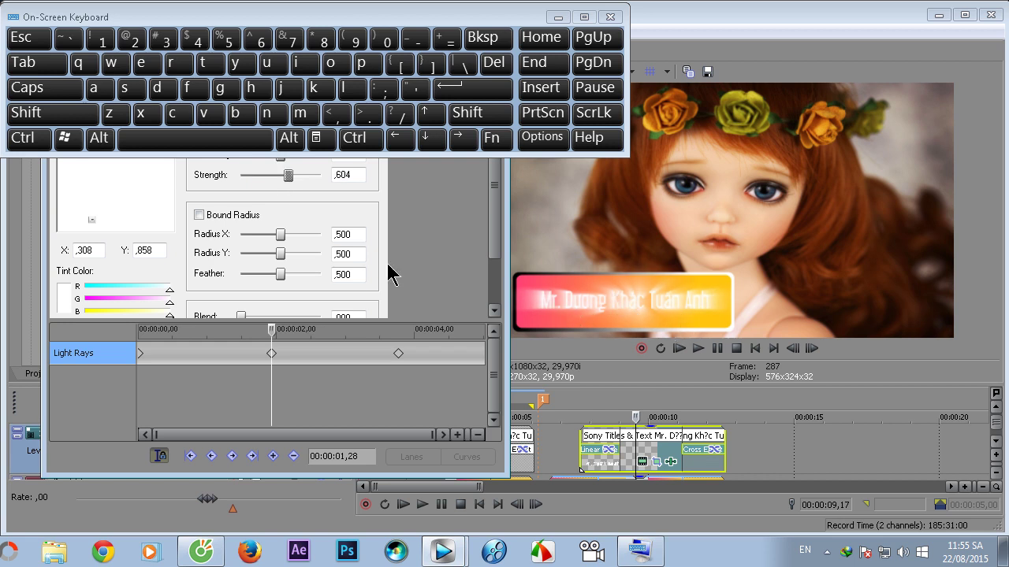
mouse_move(292, 174)
left_mouse_down()
mouse_move(340, 182)
mouse_move(293, 185)
left_mouse_up()
left_click(494, 238)
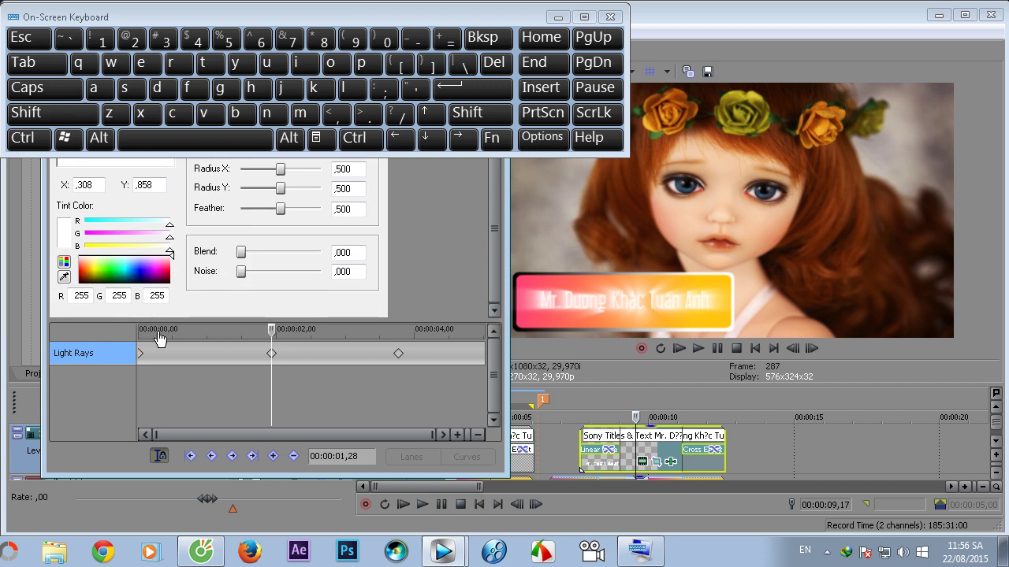
left_click_drag(106, 282, 197, 258)
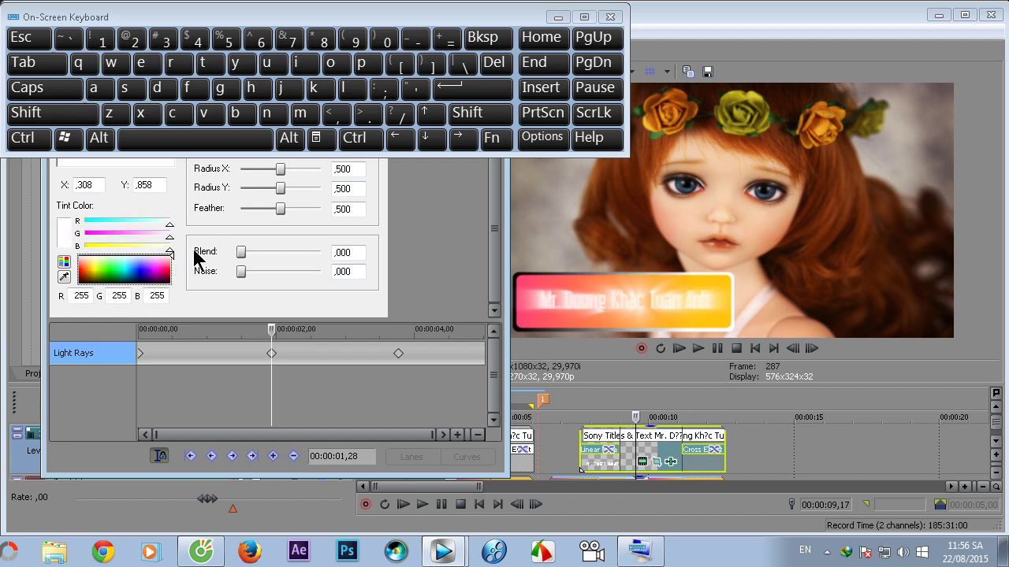
left_click(473, 218)
- Close the effect settings, enlarge the video preview, and play the second title from about 00:00:06,27 to check its light sweep
left_click(610, 17)
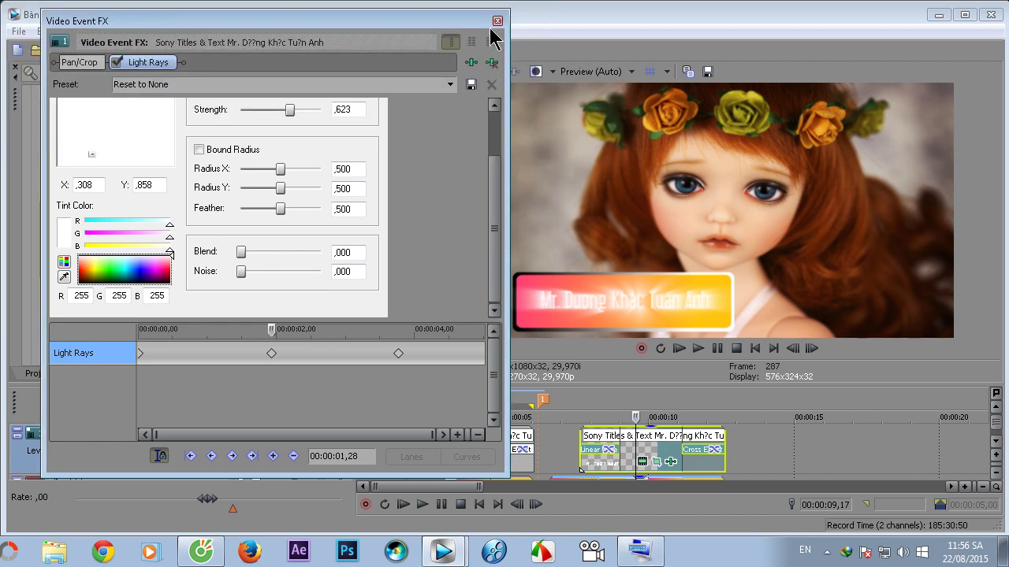
left_click(498, 18)
left_click(558, 461)
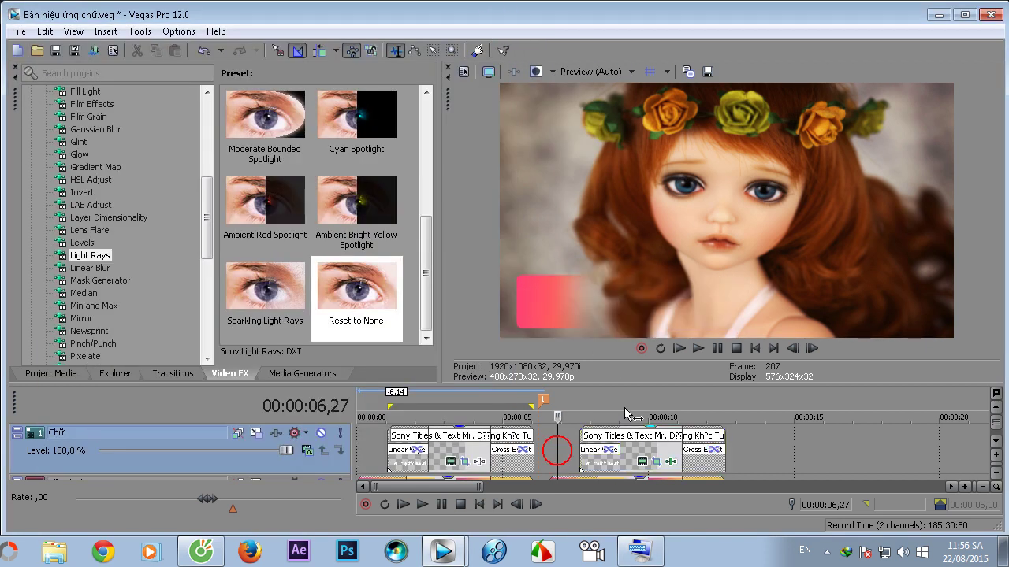
left_click_drag(635, 384, 632, 442)
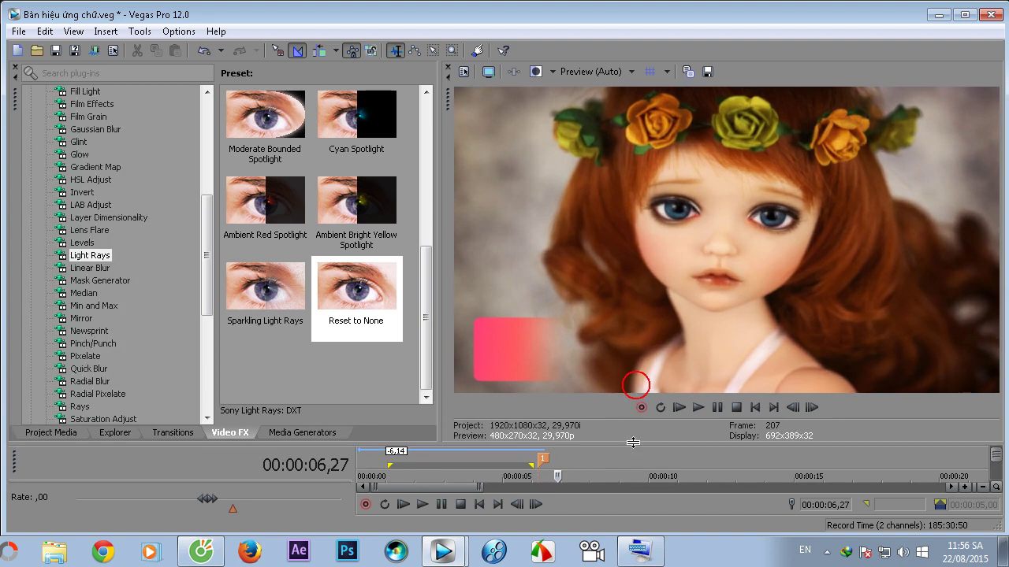
left_click(698, 408)
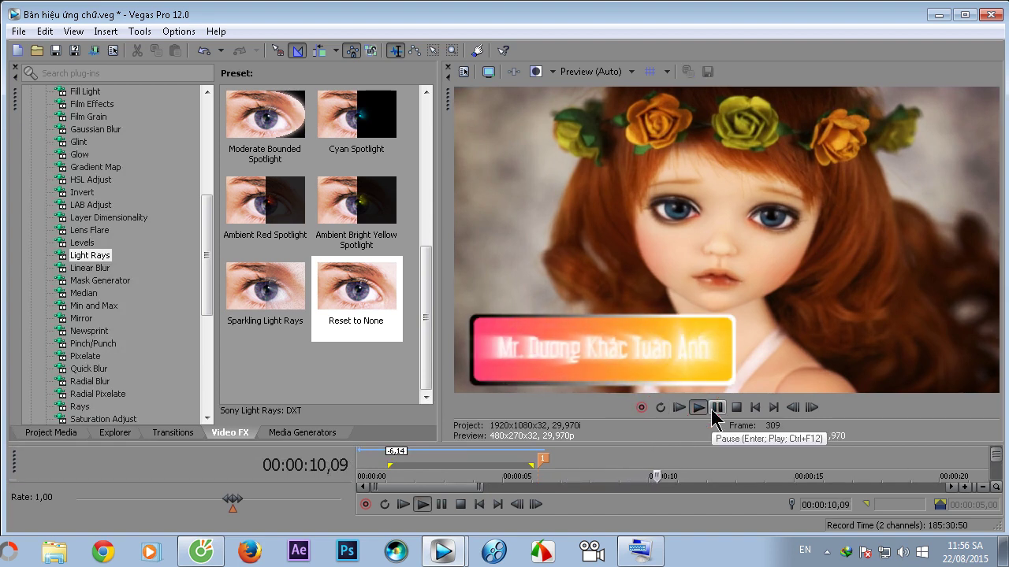
- Pause the playback and set the video preview quality to Best (Full)
left_click(713, 409)
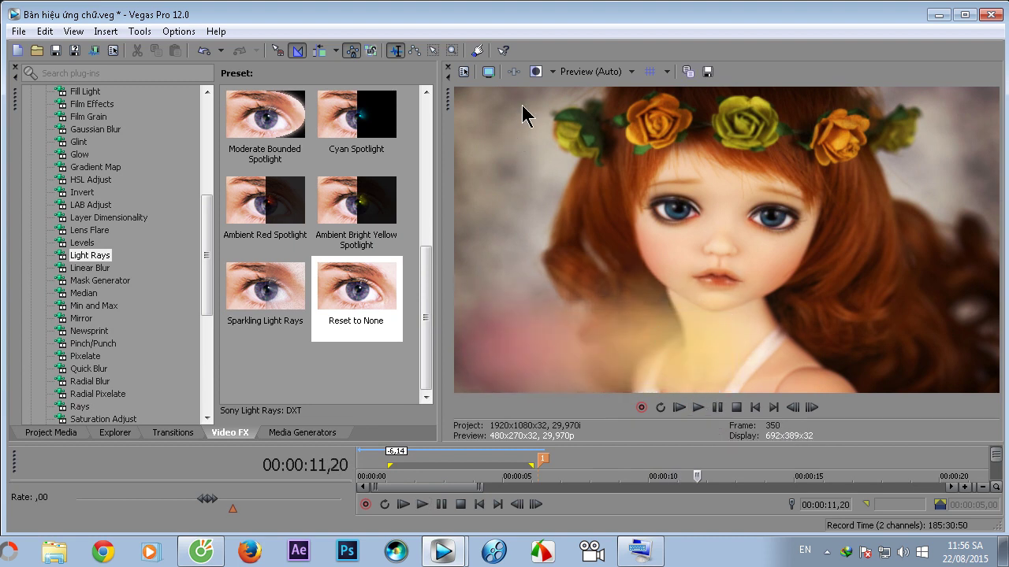
left_click(620, 73)
left_click(592, 137)
left_click(676, 163)
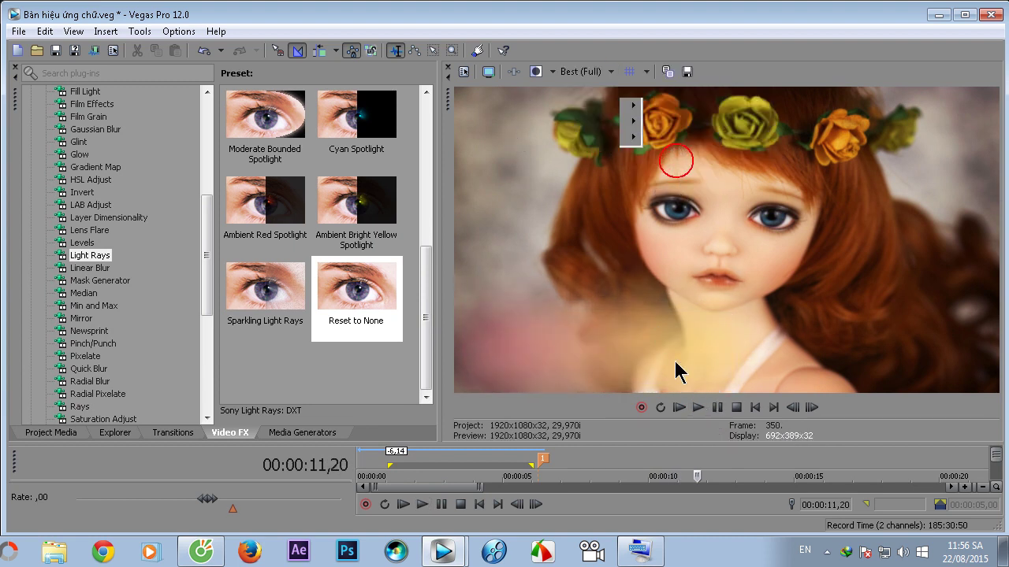
- Play the second title from marker 1 to review its light sweep, pause at about 00:00:11,07, and save the project
left_click(541, 460)
left_click(679, 408)
left_click(698, 407)
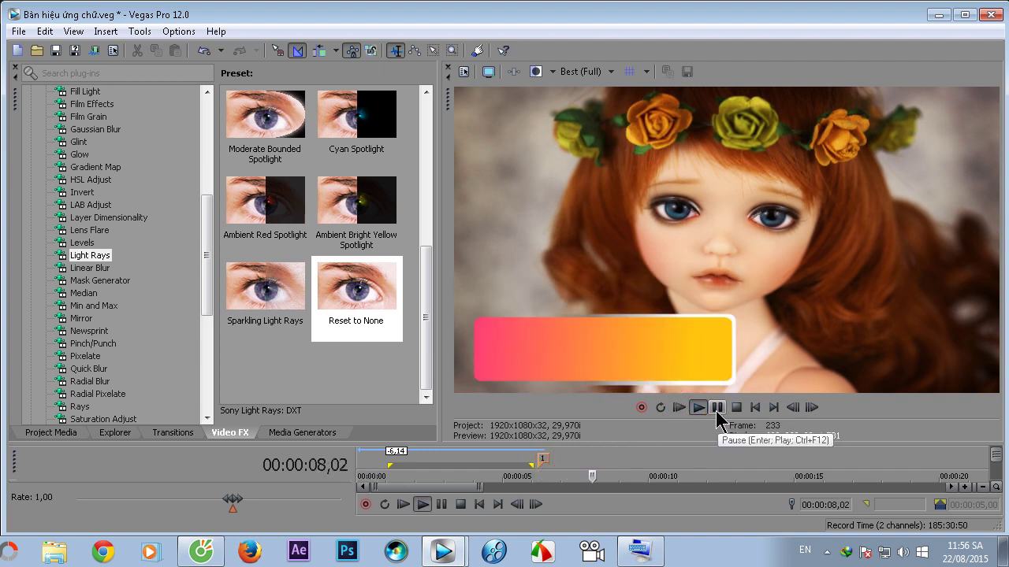
left_click(717, 409)
left_click(717, 408)
left_click(715, 408)
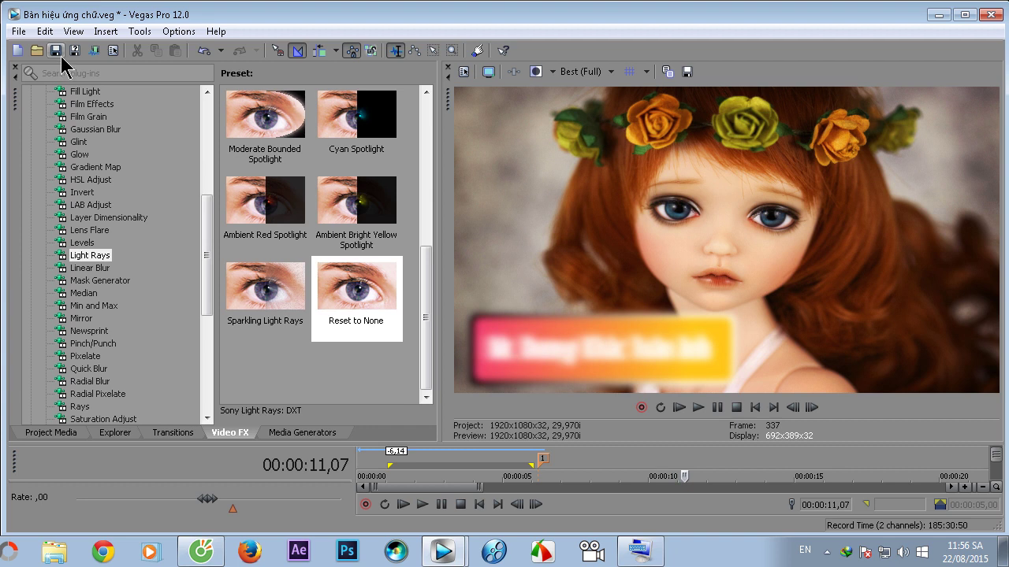
- Bring the title tracks back into view and open the generated media settings of the second title's text event at 00:00:10,15
left_click_drag(682, 446, 703, 276)
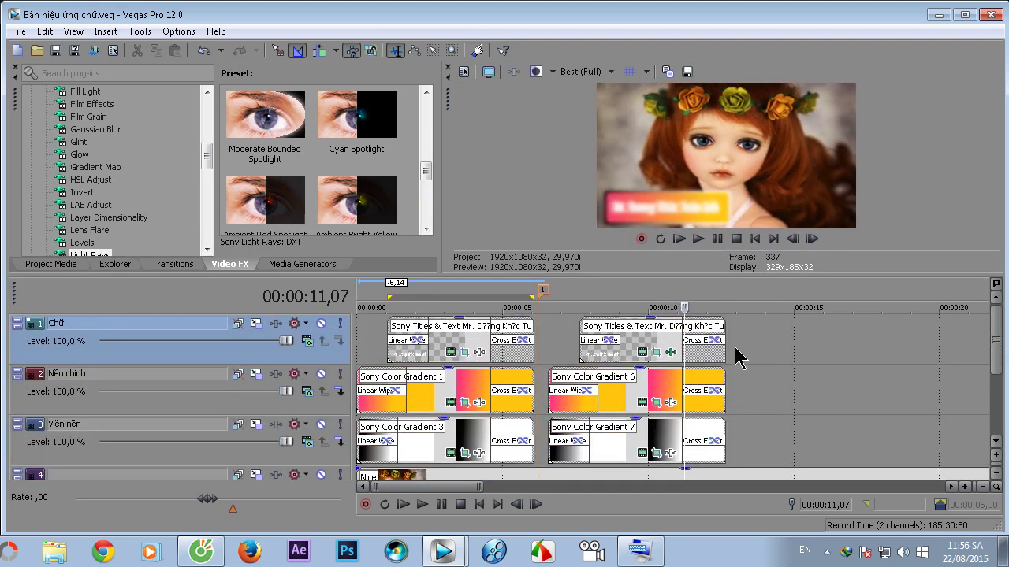
left_click(663, 342)
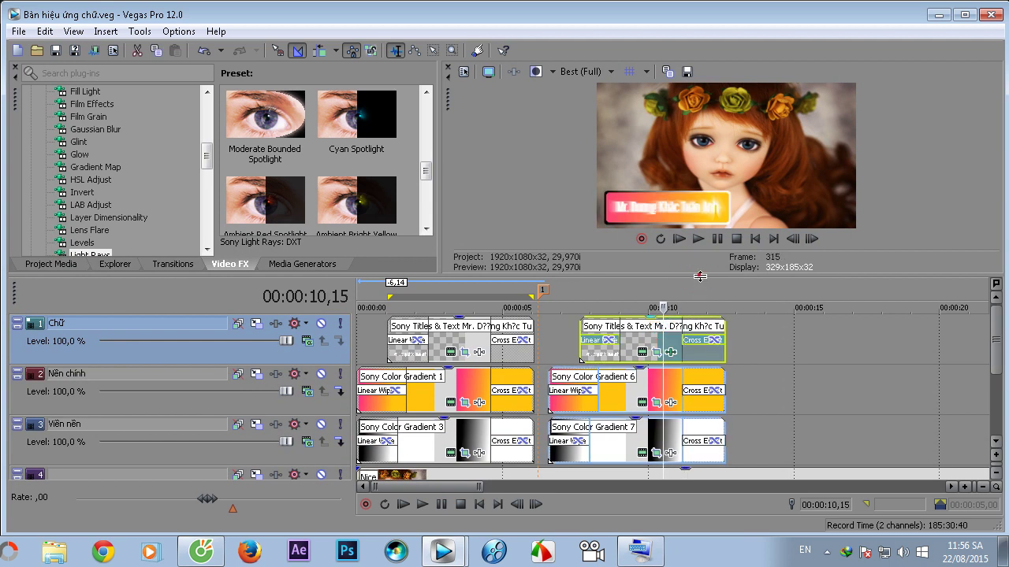
left_click_drag(700, 276, 684, 353)
left_click(641, 431)
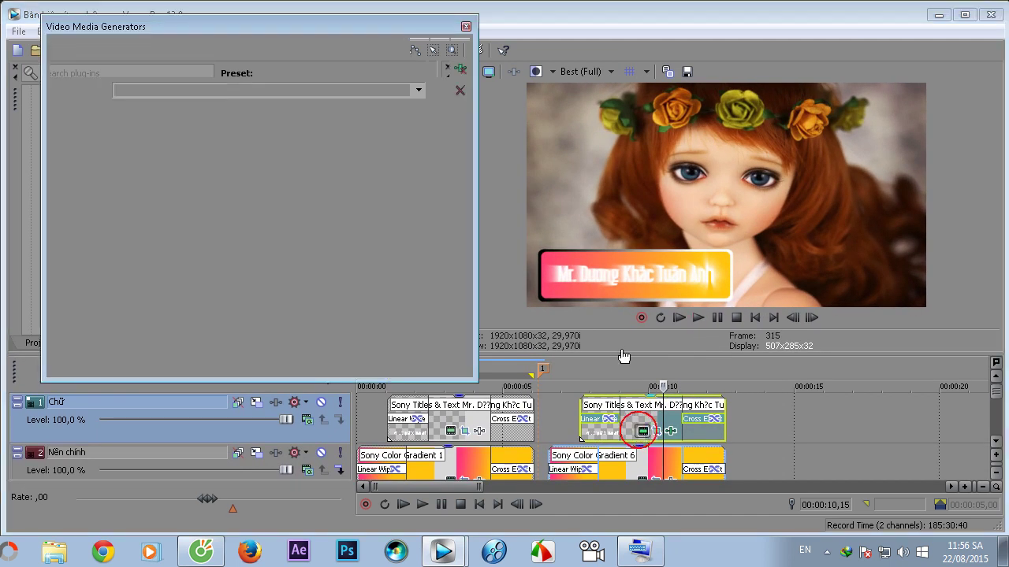
- Try a pink text color of 1,0; 0,51; 0,75 on the second title and return it to white
left_click(61, 293)
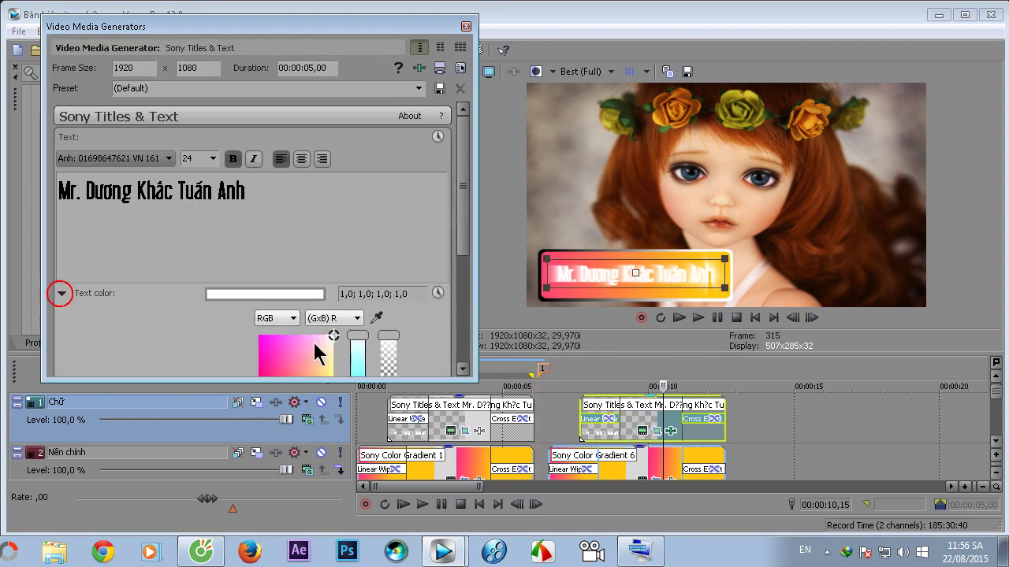
left_click(296, 355)
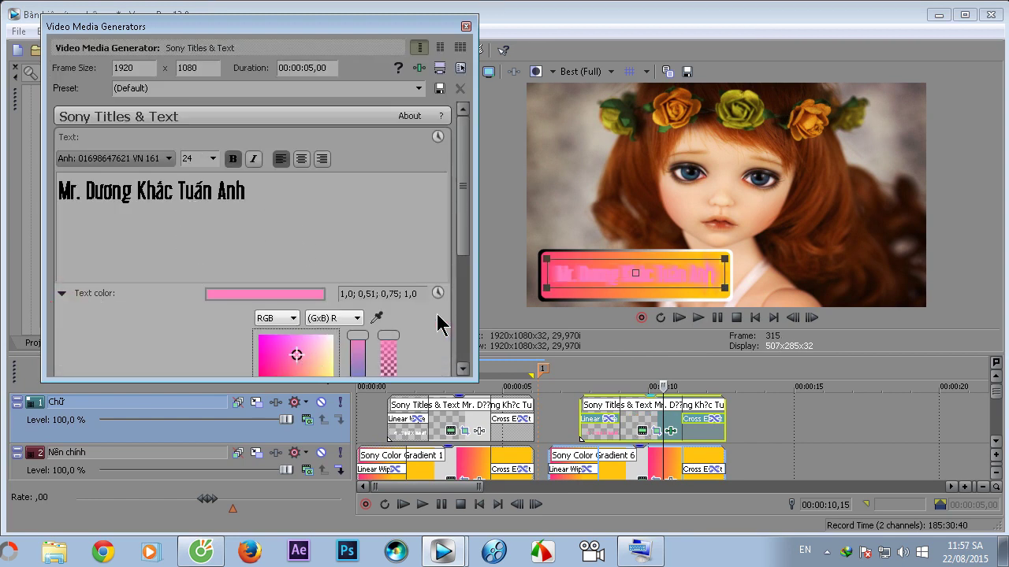
left_click_drag(300, 355, 369, 325)
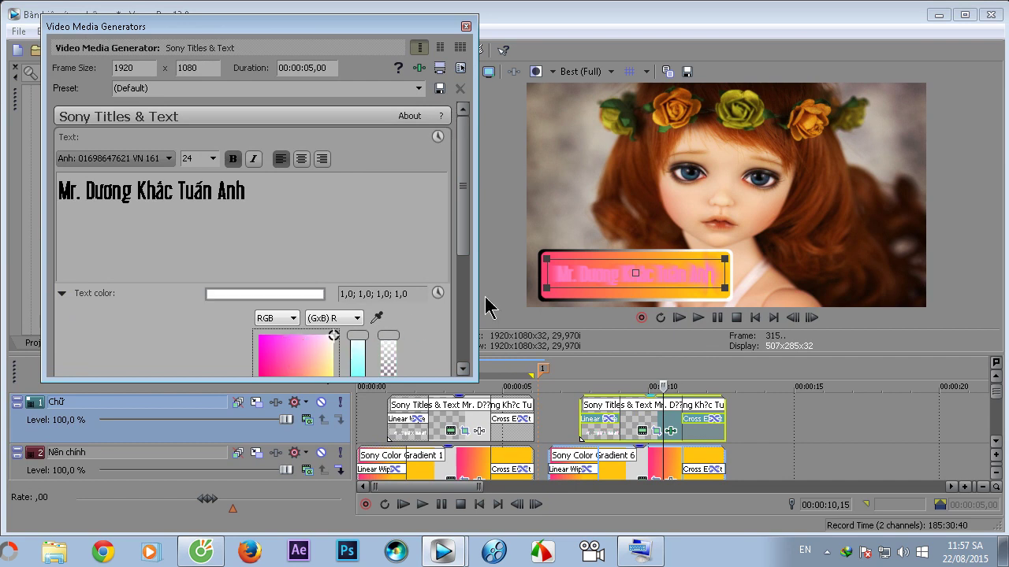
- Give the second title's text an outline 10,000 wide in magenta (1,0; 0,0; 1,0; 1,0)
left_click_drag(465, 225, 463, 354)
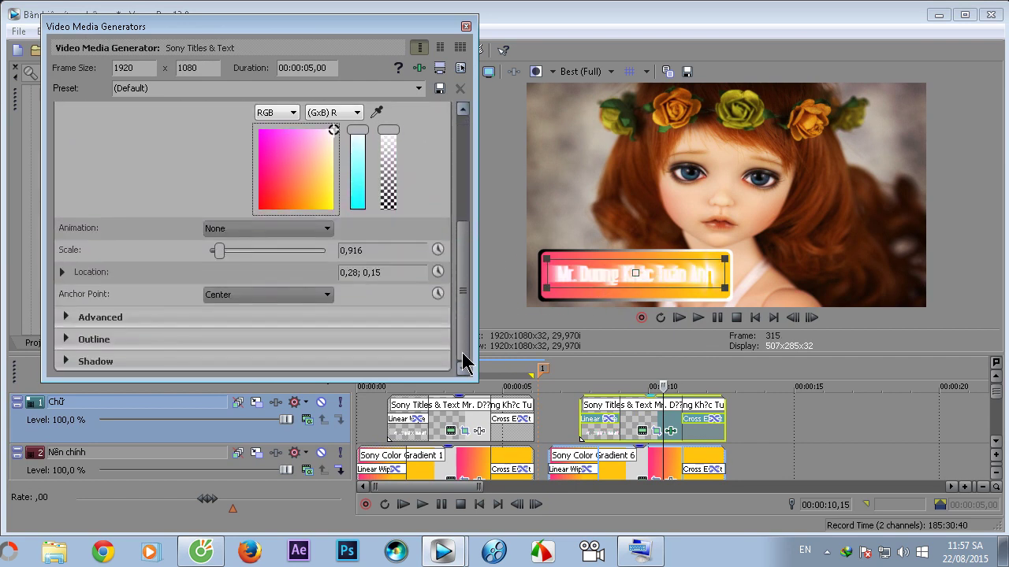
left_click(65, 339)
left_click_drag(213, 363, 472, 333)
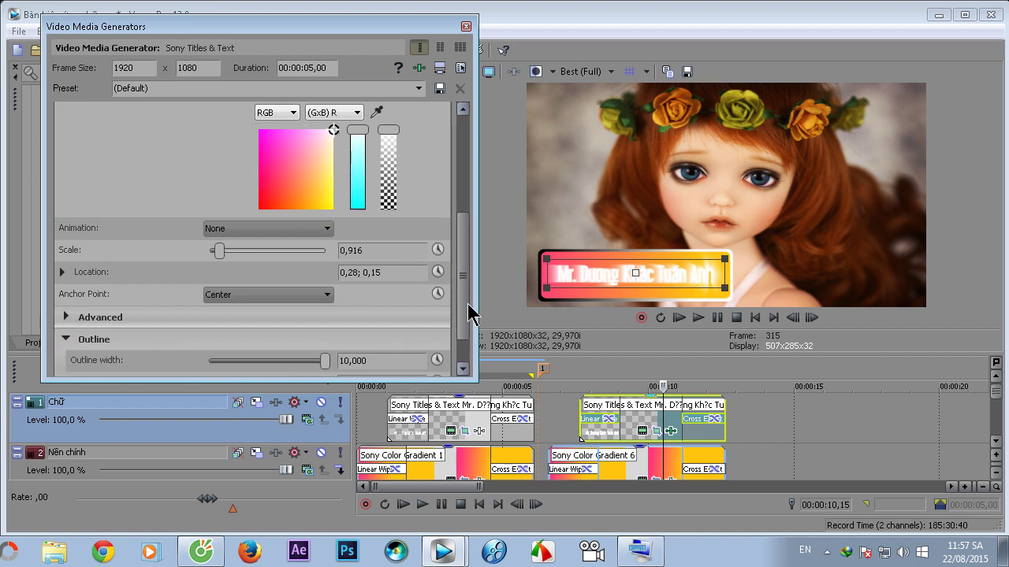
scroll(471, 314, "down", 1)
left_click(241, 339)
left_click(221, 383)
left_click_drag(219, 392, 57, 364)
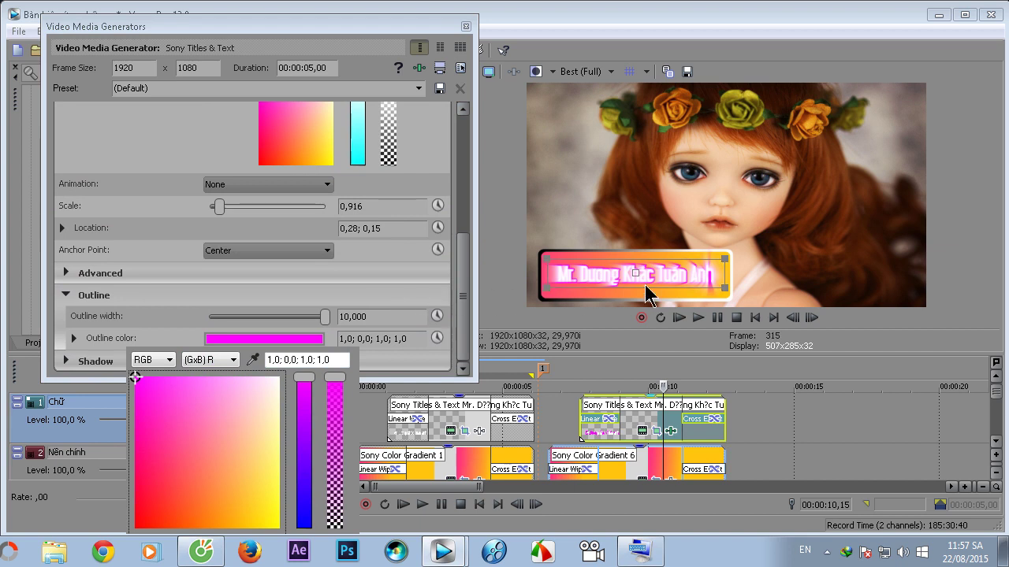
left_click(640, 353)
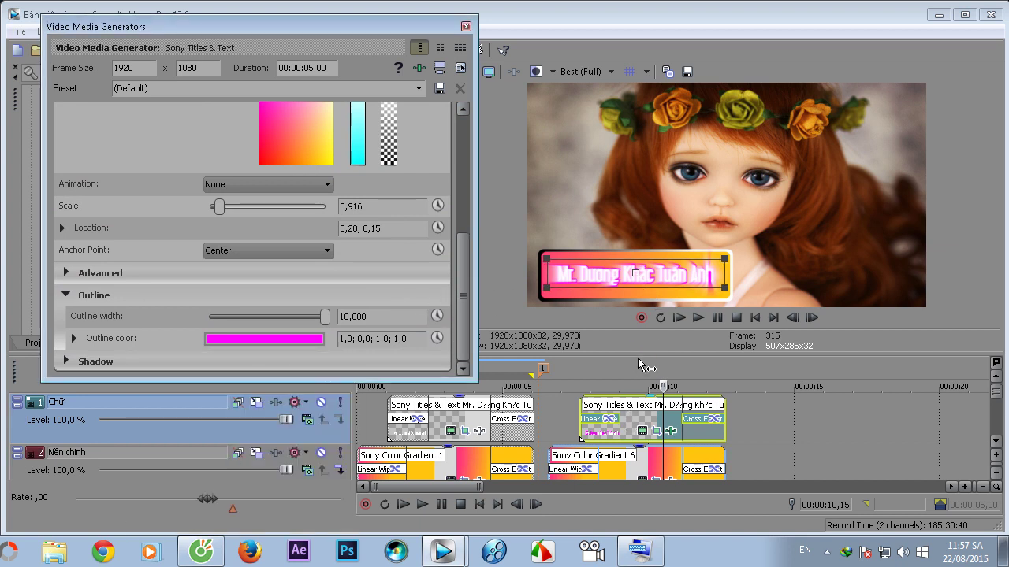
- Play the second title from its text event's start at Preview (Auto) quality to check the outline, and close the generator settings
left_click_drag(643, 353, 641, 411)
left_click(583, 430)
left_click(601, 72)
mouse_move(597, 107)
left_click(669, 105)
left_click(677, 376)
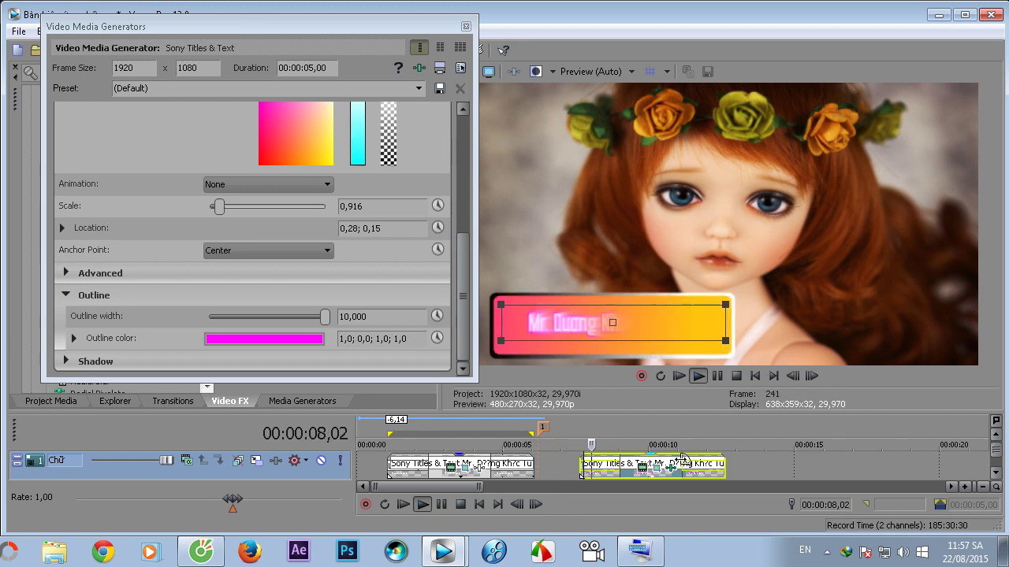
left_click(716, 376)
left_click(466, 29)
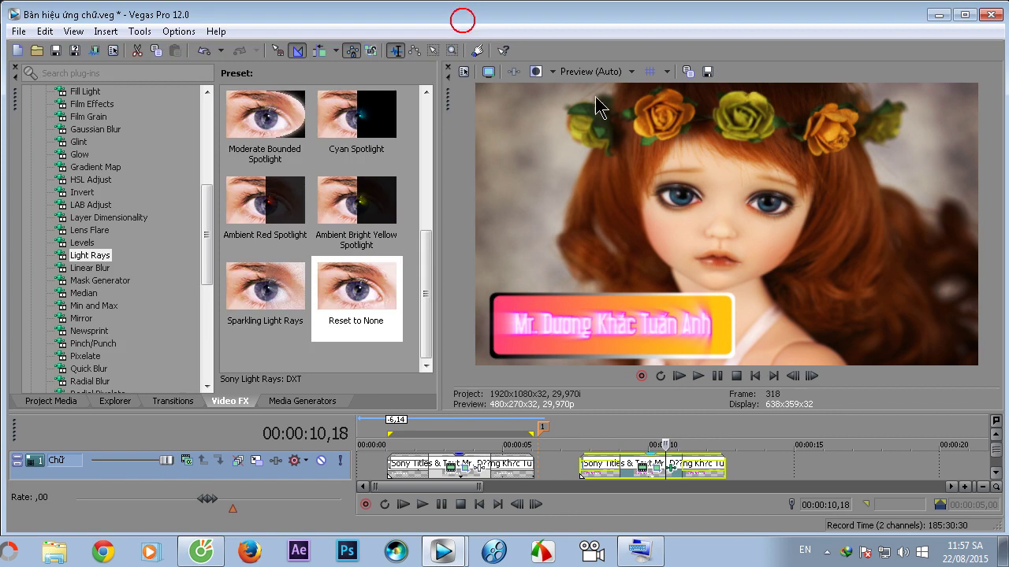
- Show the On-Screen Keyboard and insert a timeline marker at 00:00:13,01, just after the second title
left_click_drag(686, 411, 673, 260)
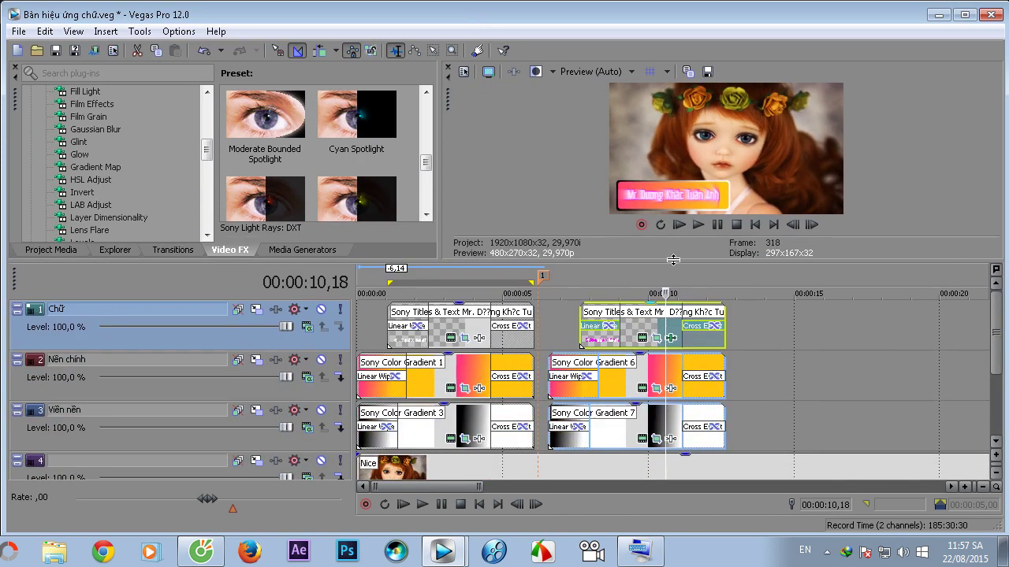
left_click(733, 399)
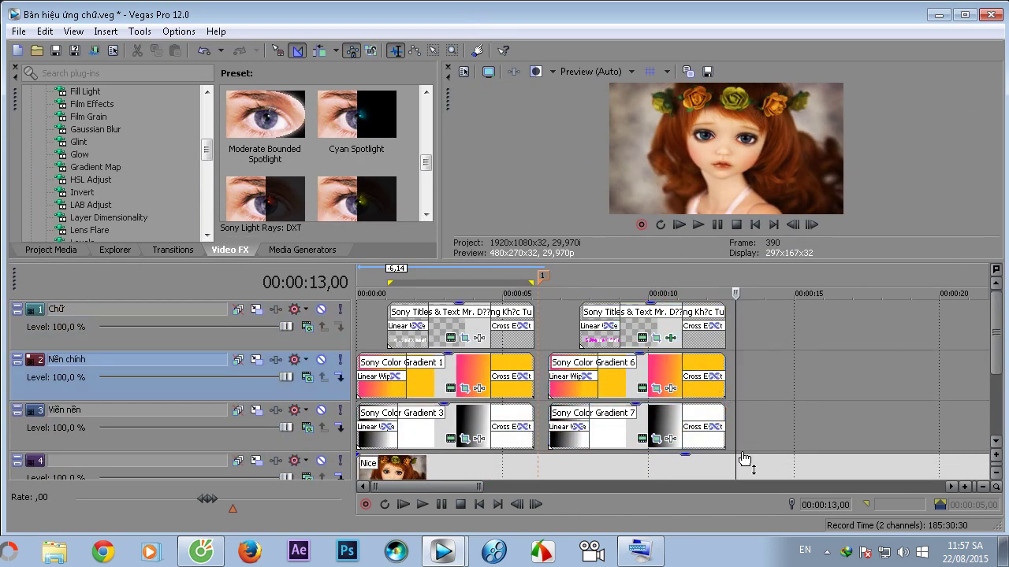
left_click(639, 550)
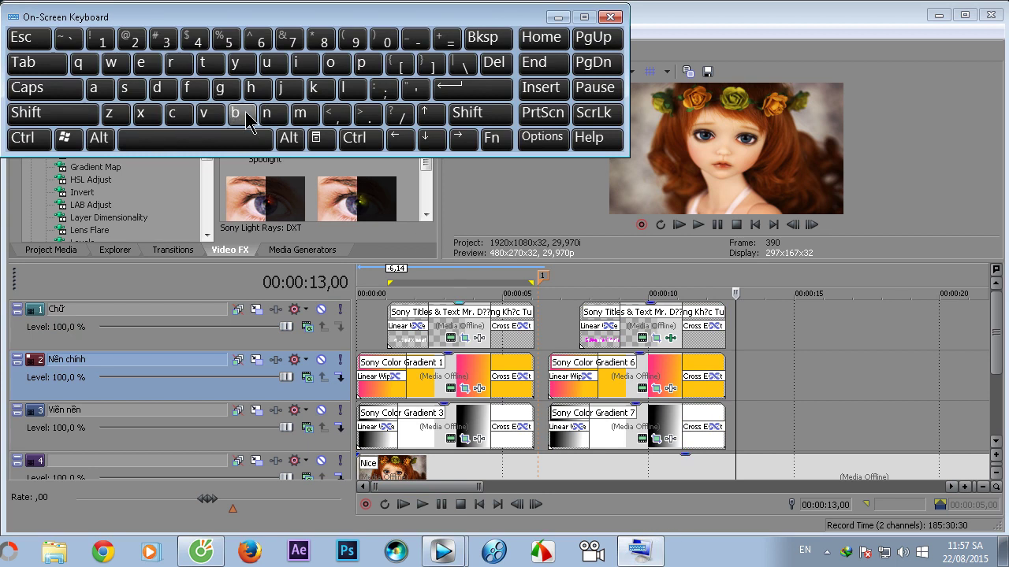
left_click(738, 339)
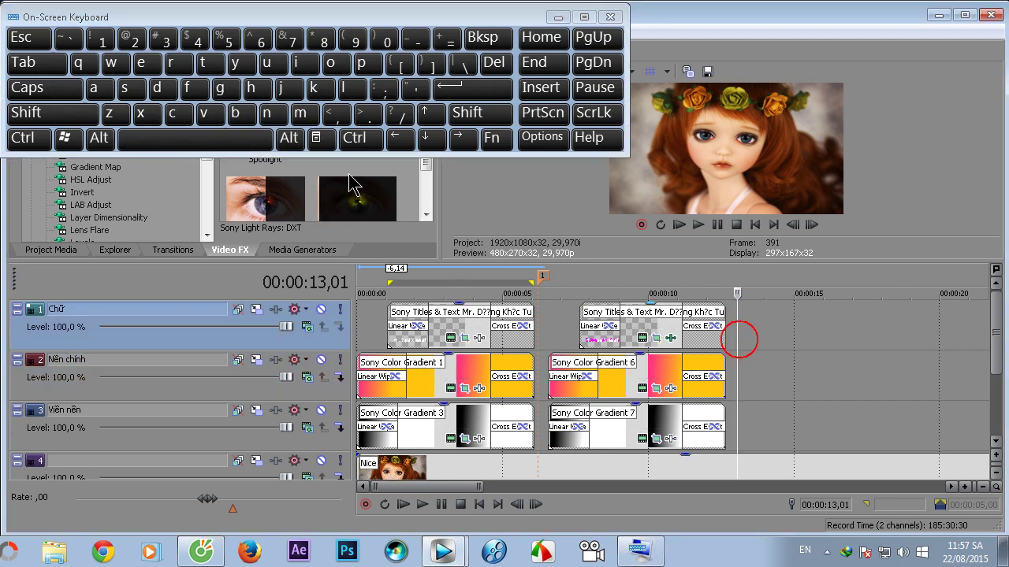
left_click(300, 113)
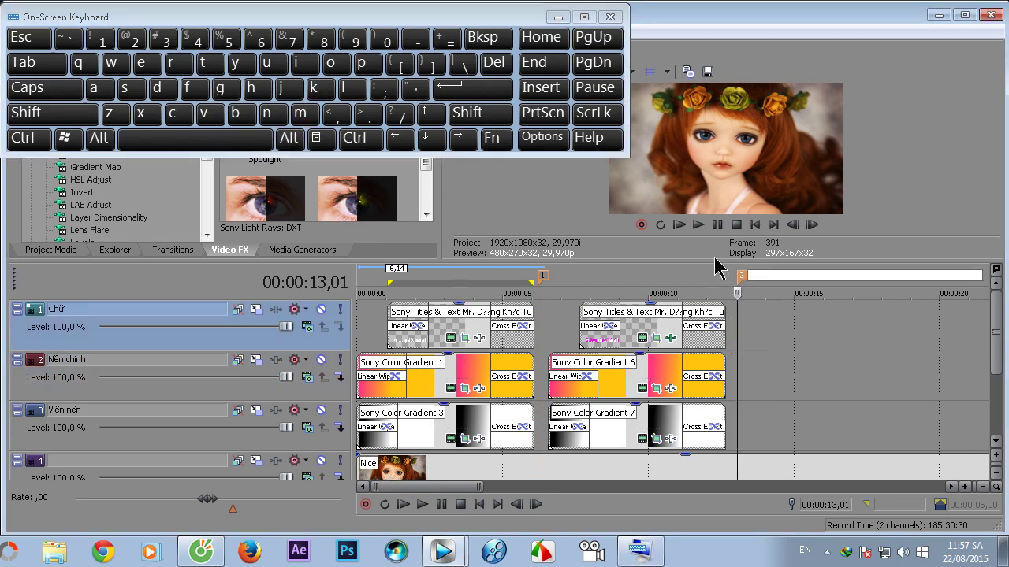
- Copy the first title's grouped text and gradient events and paste them at marker 2 as a new copy of the source media
left_click_drag(715, 260, 710, 318)
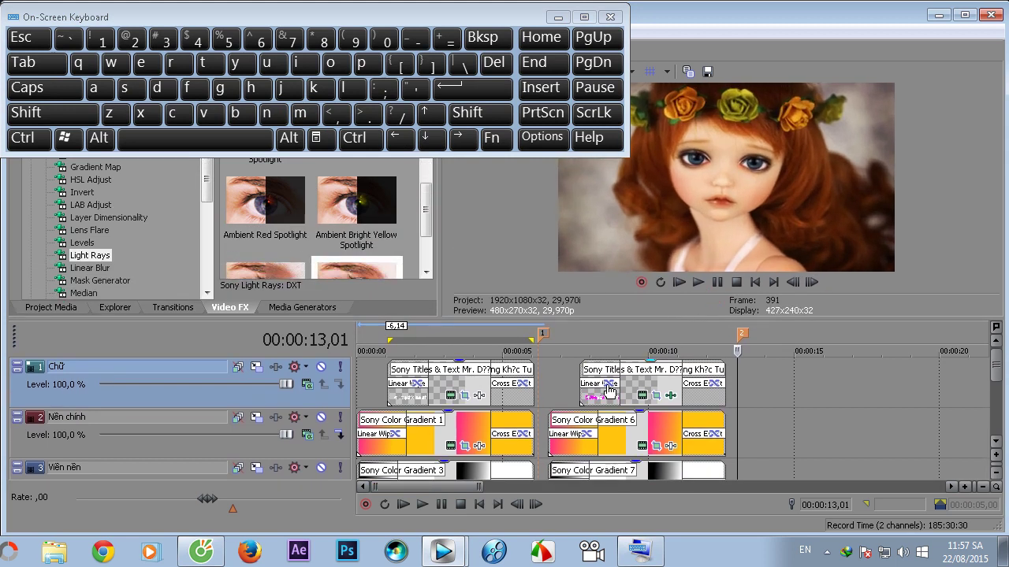
left_click(462, 393)
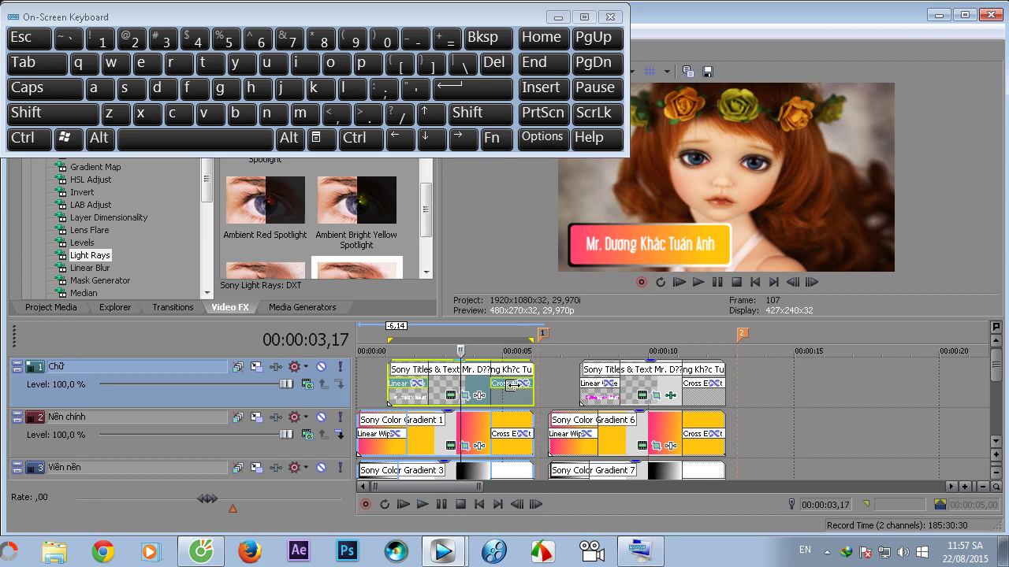
key("ctrl")
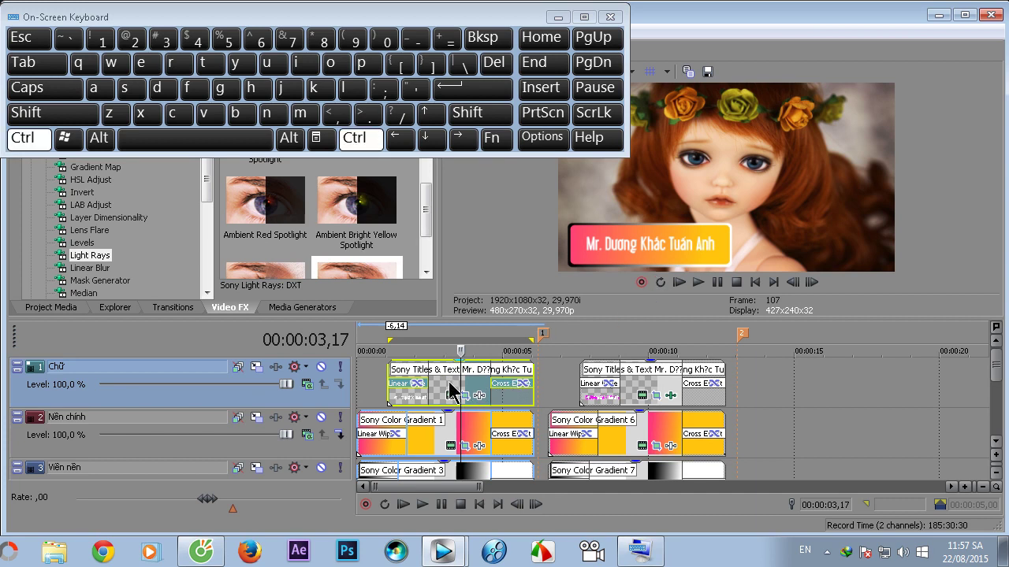
key("ctrl+v")
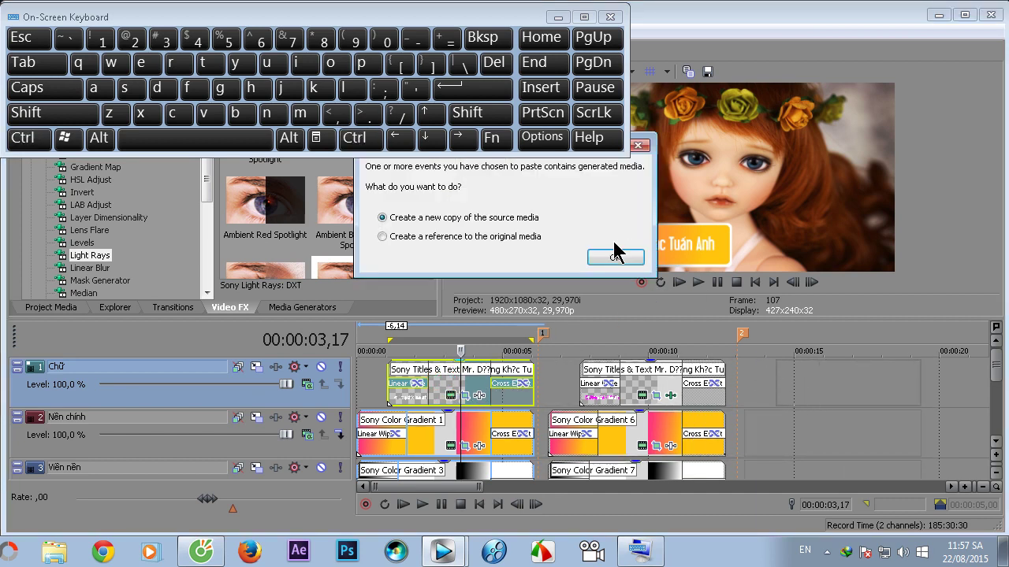
left_click(614, 258)
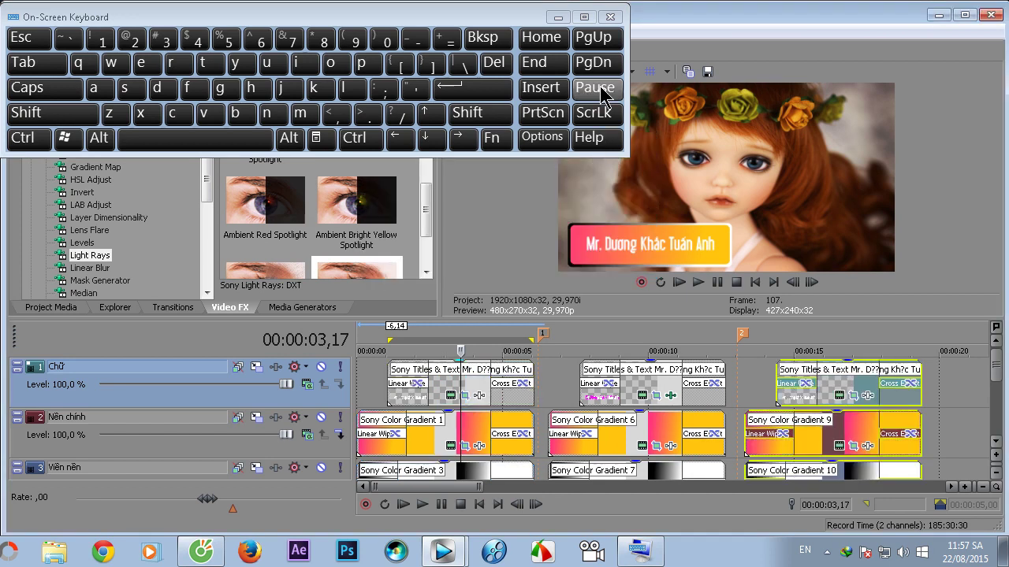
- Switch to the sample project Mẫu.veg and play its third title from just after marker 2 to study the effect
left_click_drag(734, 318, 701, 411)
left_click(446, 550)
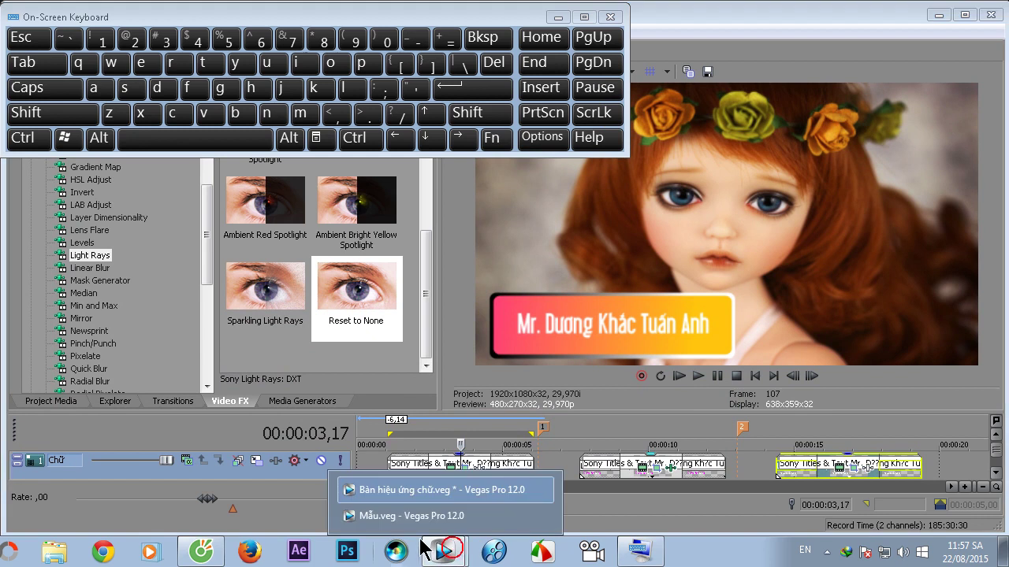
left_click(411, 516)
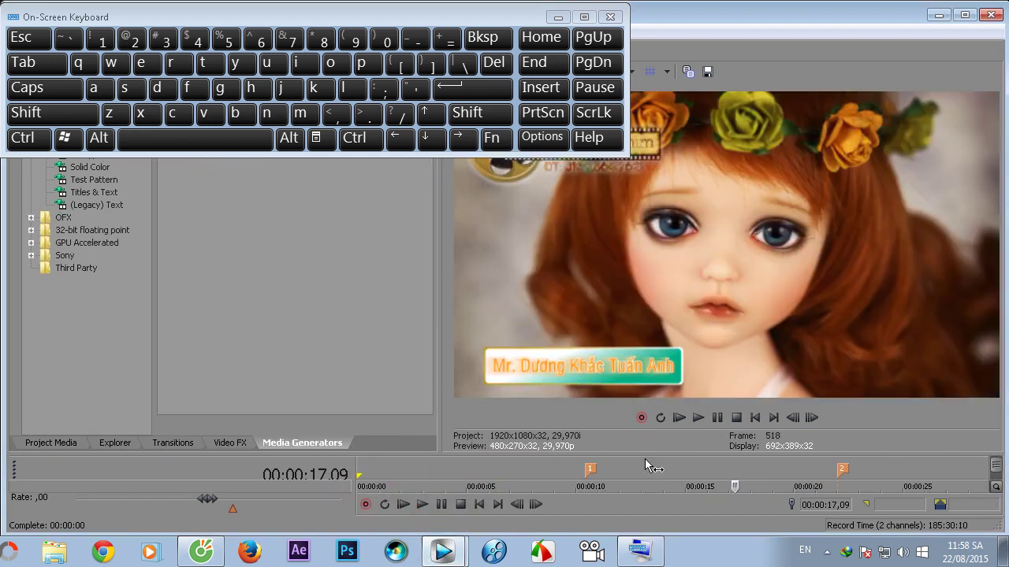
left_click_drag(658, 454, 568, 347)
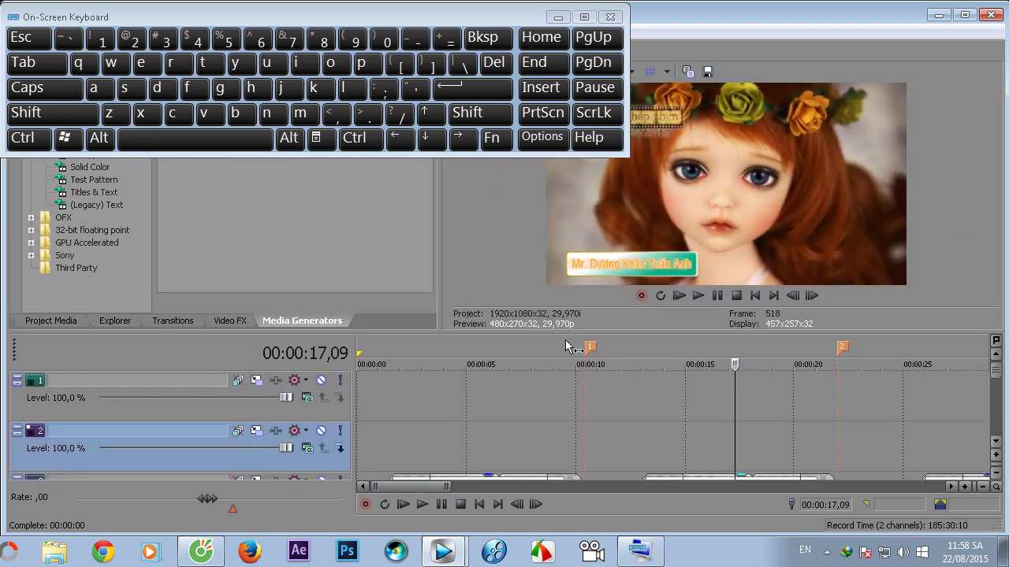
left_click(850, 435)
left_click(697, 295)
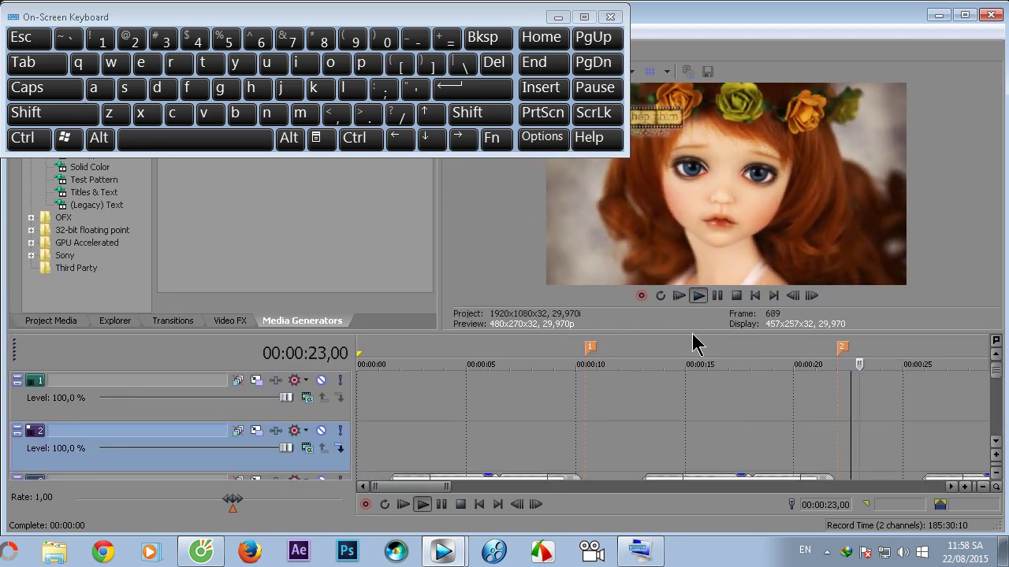
left_click_drag(697, 331, 680, 429)
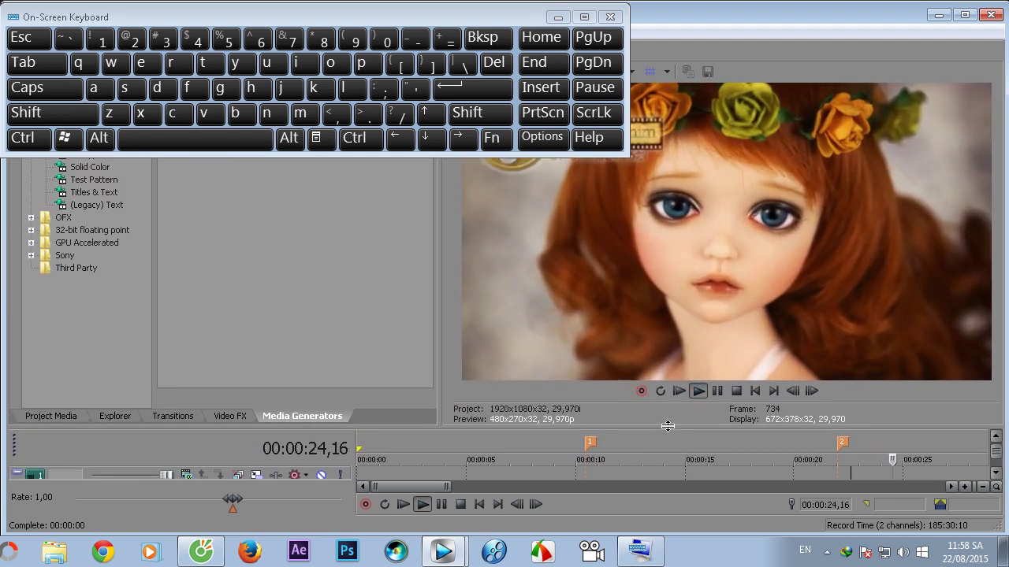
left_click(715, 392)
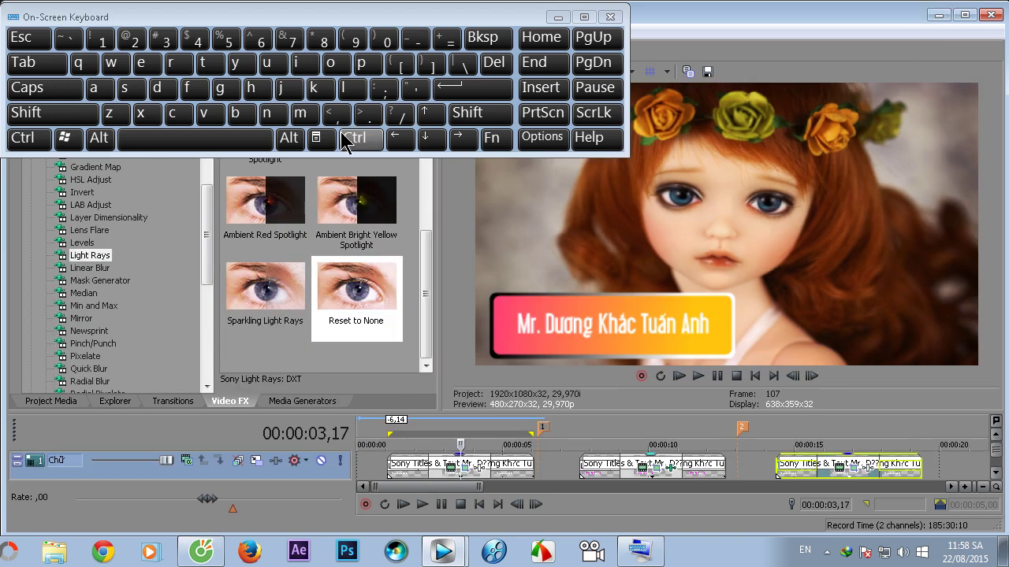
- Open the Replace dialog for the background picture Nice.jpg in the project media
left_click_drag(705, 411, 705, 319)
left_click(840, 394)
scroll(670, 370, "right", 2)
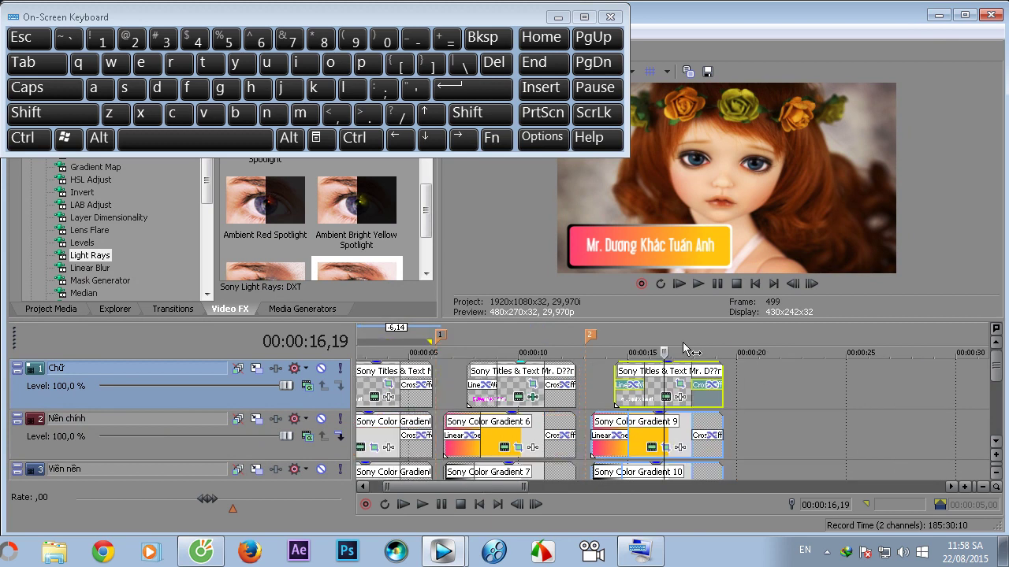
left_click_drag(1001, 367, 999, 400)
scroll(603, 443, "down", 2)
scroll(508, 470, "down", 1)
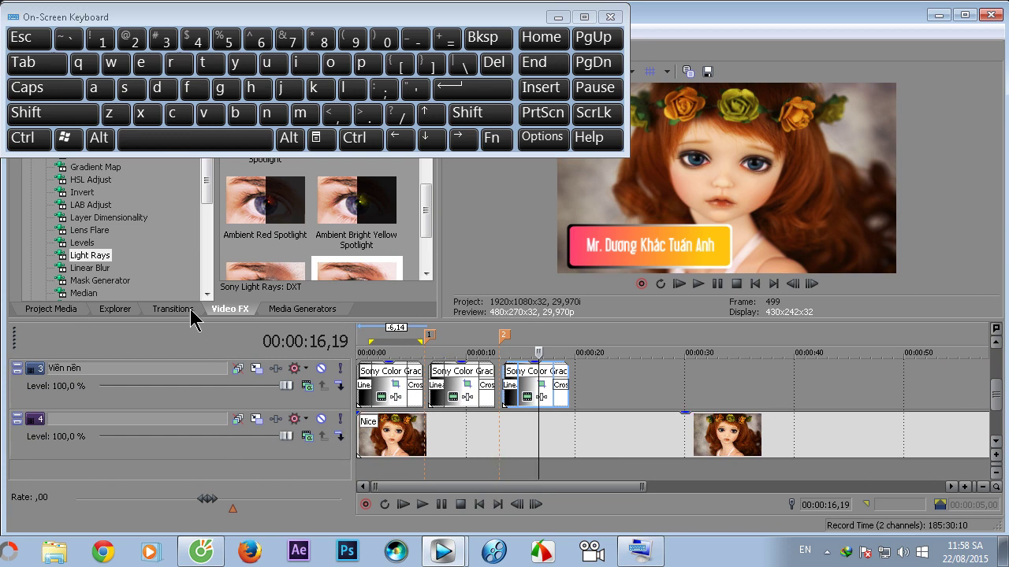
left_click(51, 308)
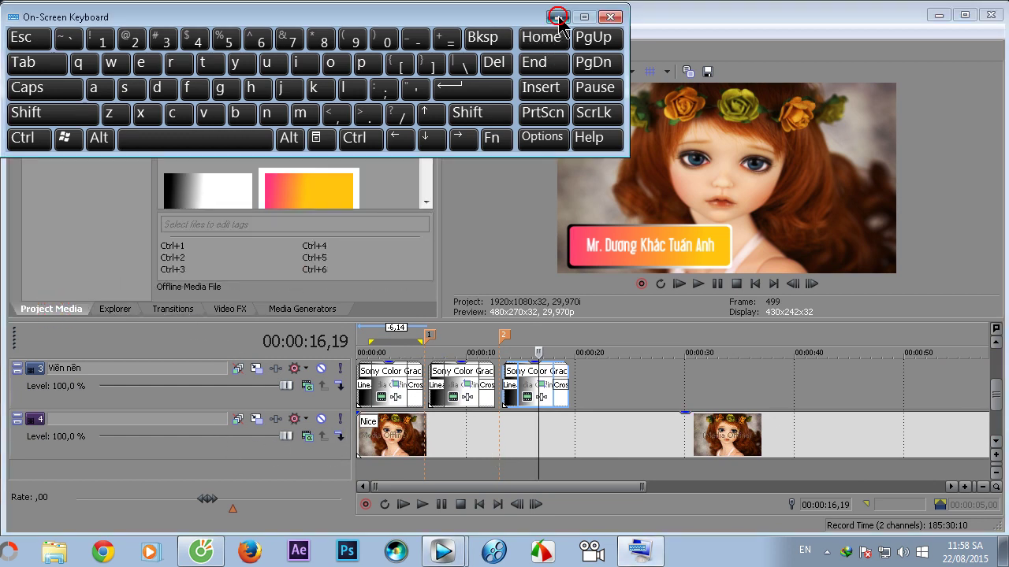
left_click(558, 16)
left_click_drag(424, 140, 440, 107)
left_click(203, 126)
right_click(210, 118)
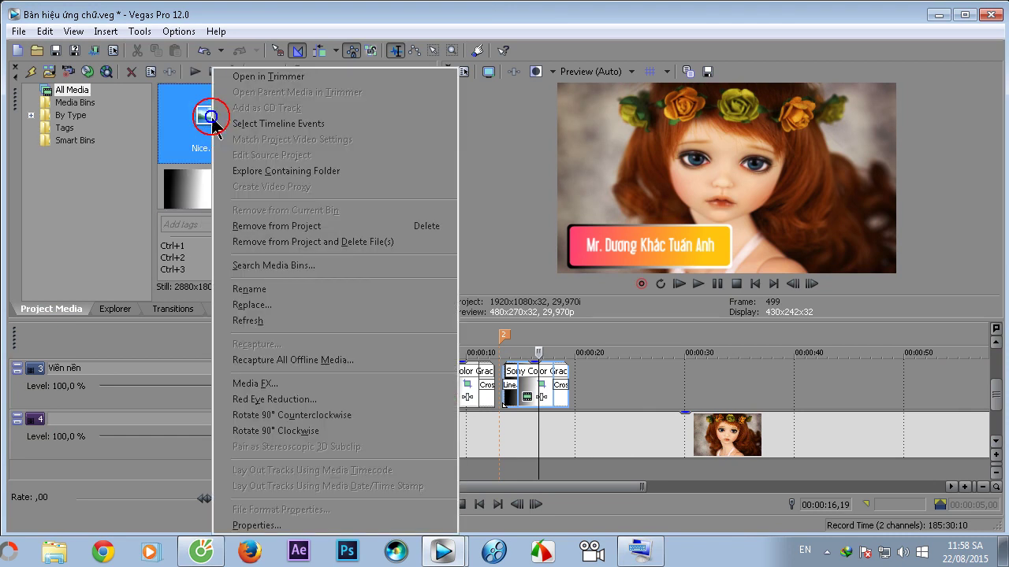
left_click(251, 305)
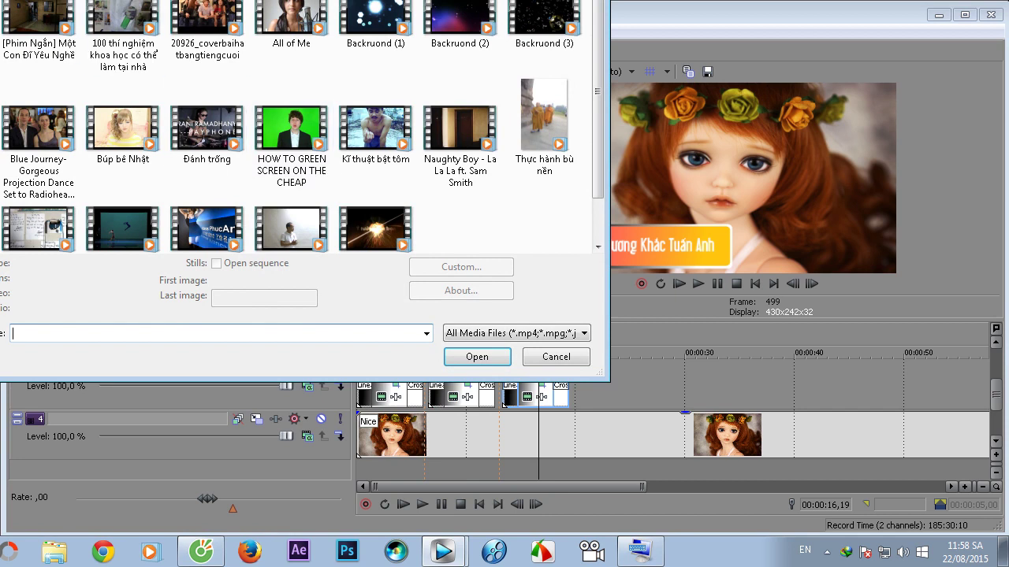
- Replace the background picture with the Hình 2 PNG from the Thực tập\Hình folder
key("alt+Up")
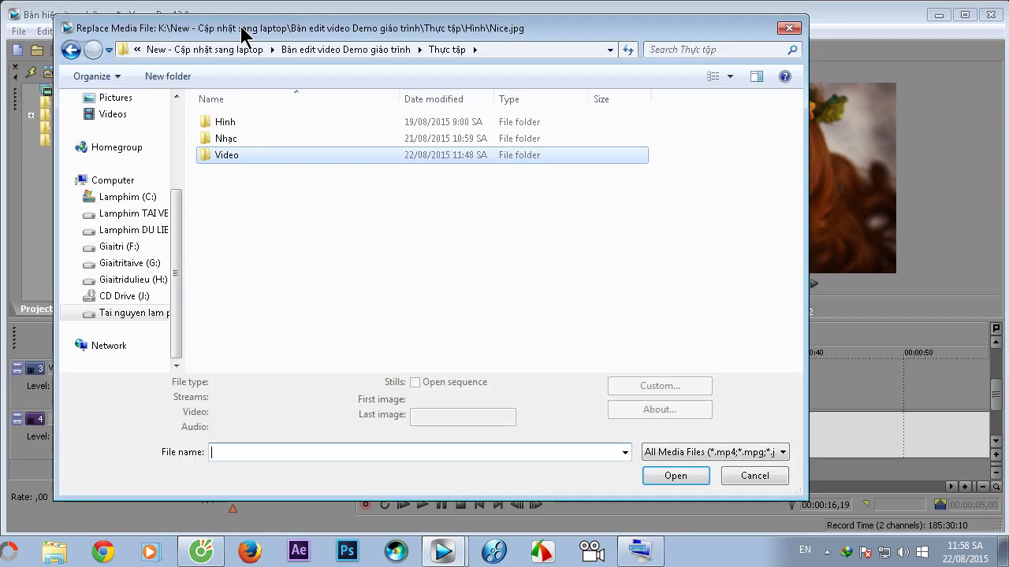
left_click(233, 121)
double_click(233, 121)
left_click(406, 274)
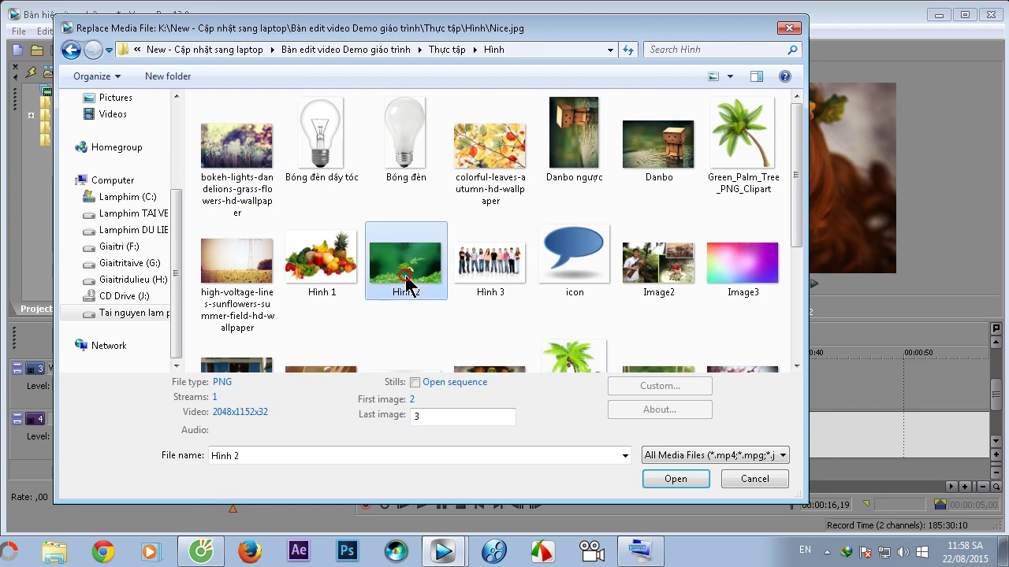
right_click(406, 276)
left_click(400, 289)
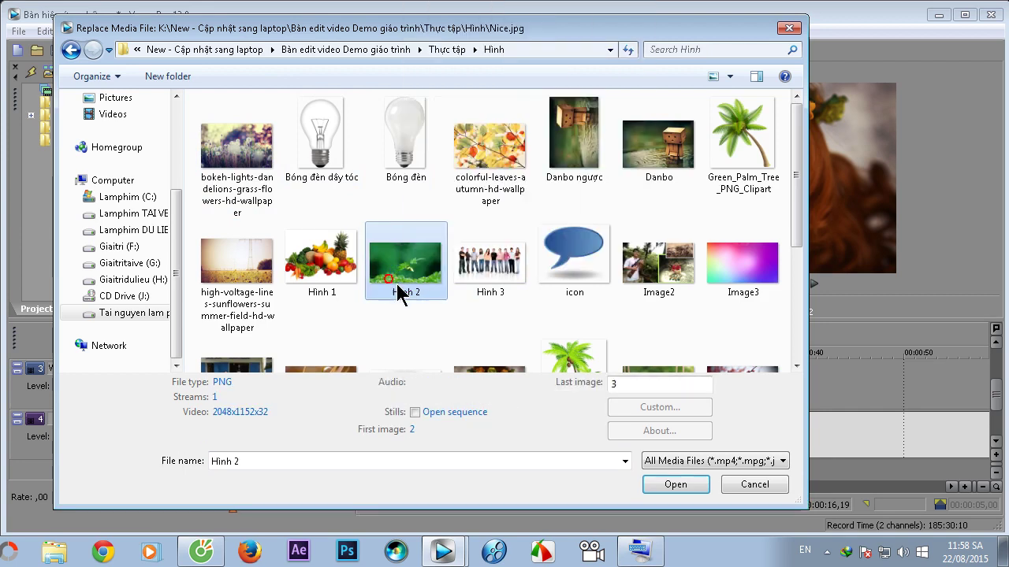
left_click(695, 481)
left_click_drag(683, 321, 683, 399)
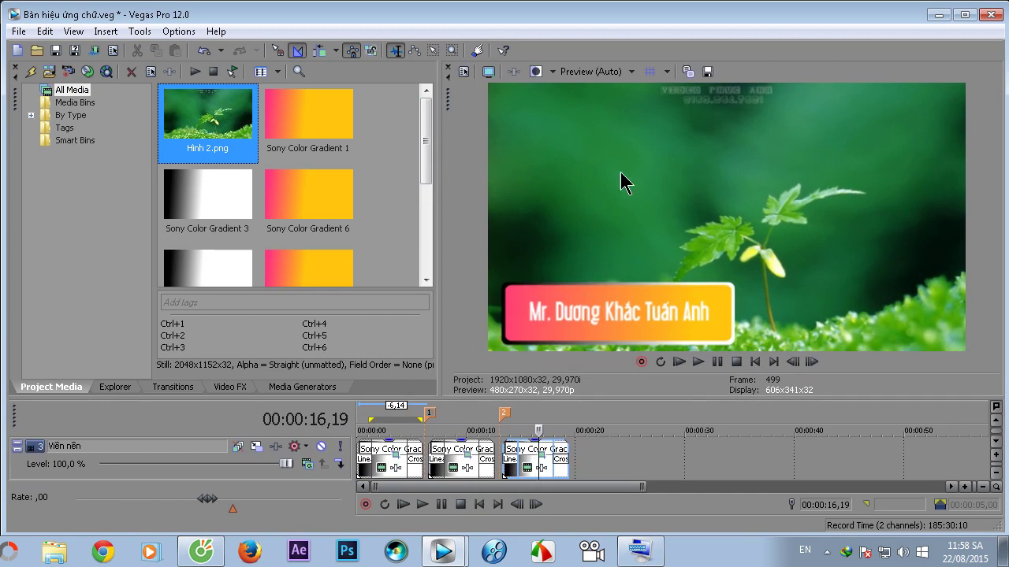
- Switch to the sample project Mẫu.veg to glance at its title and return to Bàn hiệu ứng chữ.veg
left_click(443, 551)
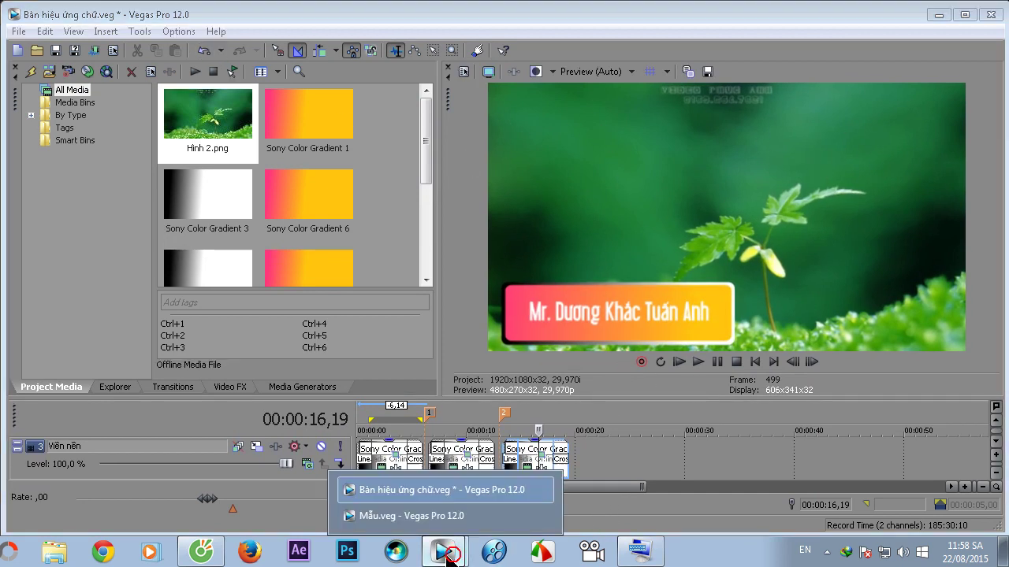
left_click(457, 516)
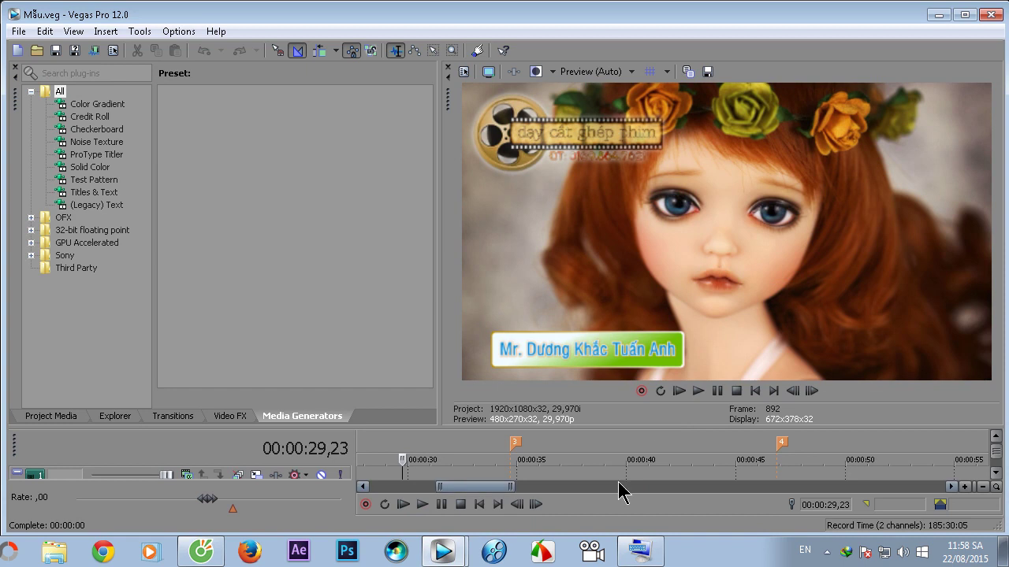
left_click(442, 552)
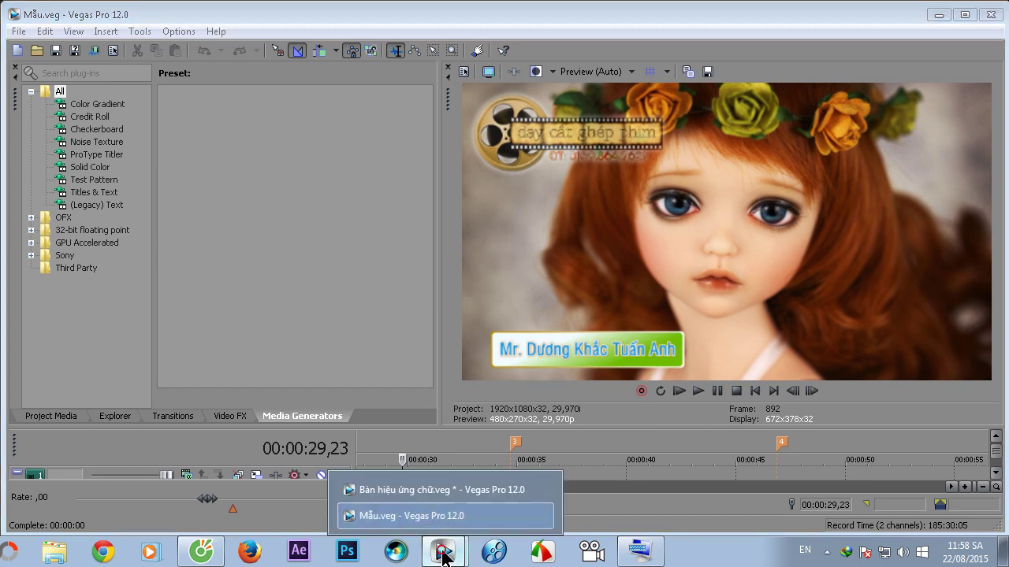
left_click(434, 491)
- Apply the default Sony Lens Flare effect to the third title's text event on the Chữ track
left_click_drag(628, 396, 602, 329)
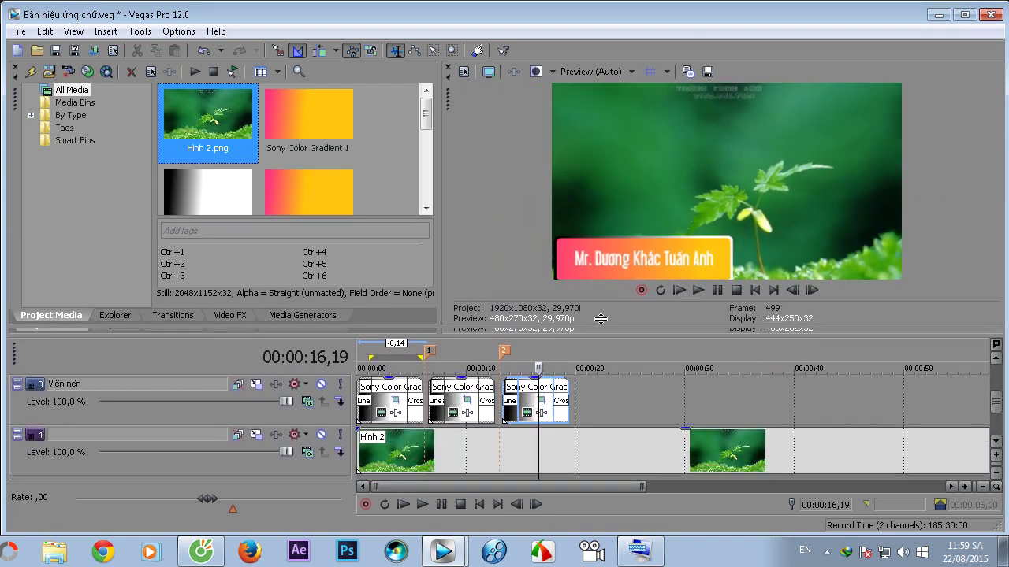
left_click(997, 403)
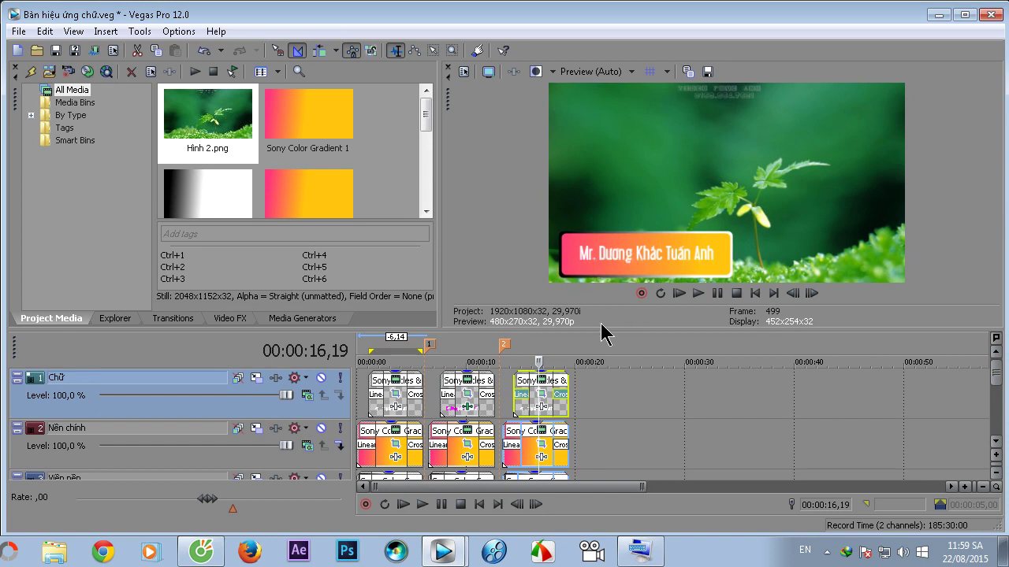
left_click_drag(602, 329, 602, 370)
left_click(214, 356)
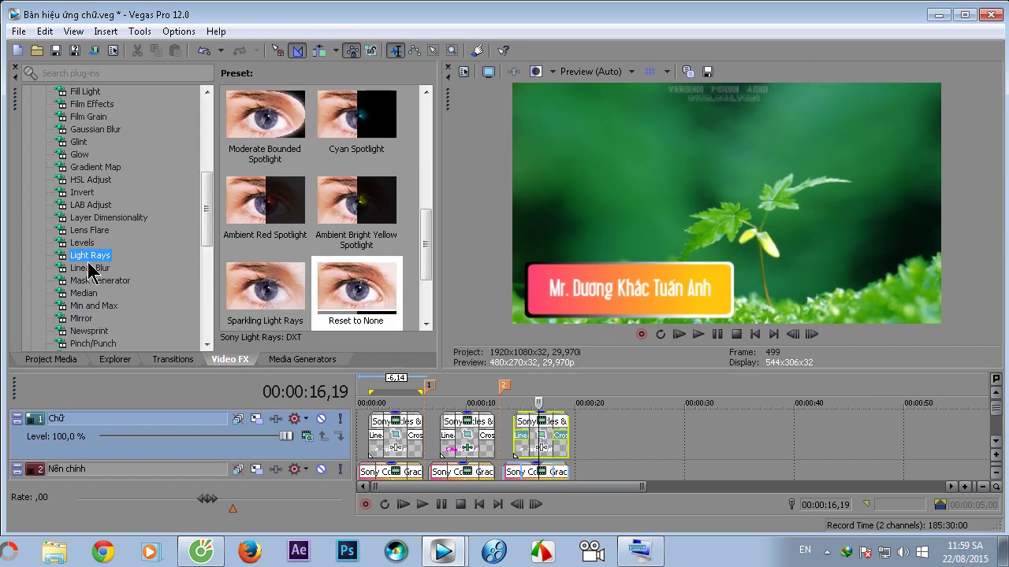
left_click(87, 231)
left_click_drag(265, 101, 532, 441)
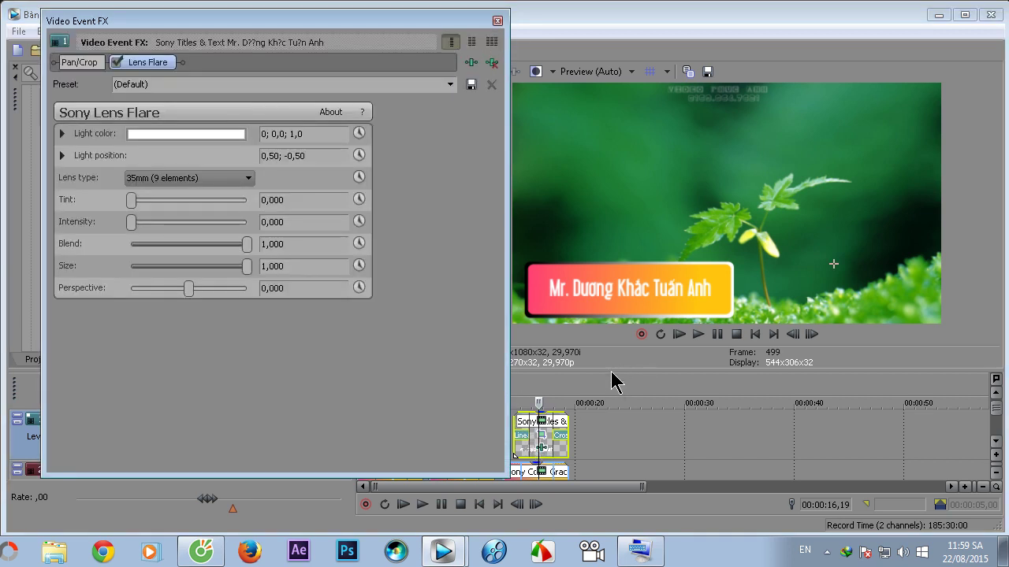
- Move the Lens Flare light position to the title's left end, at -1,00; -0,74
left_click_drag(615, 382, 615, 393)
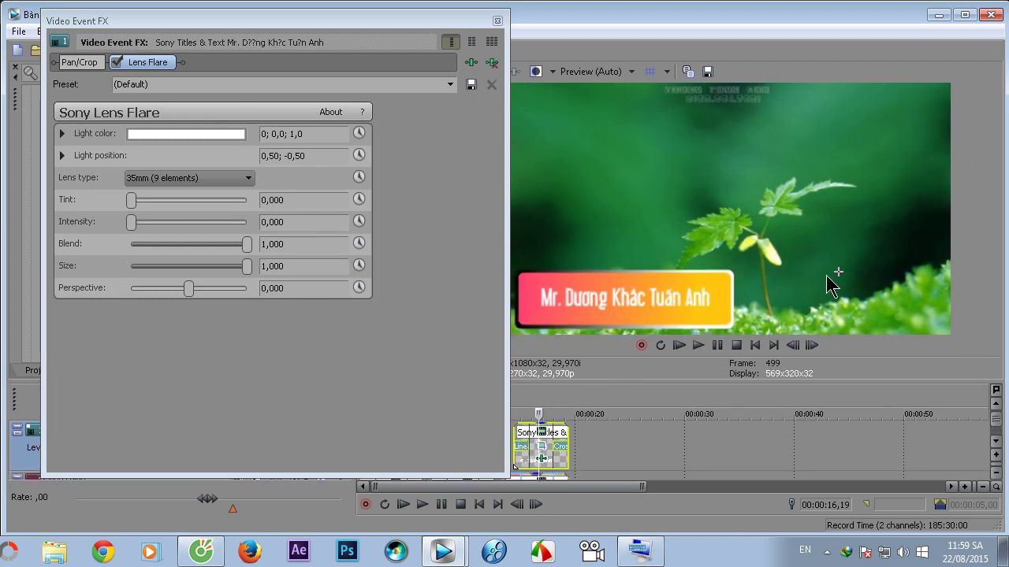
left_click_drag(837, 273, 812, 273)
left_click(62, 156)
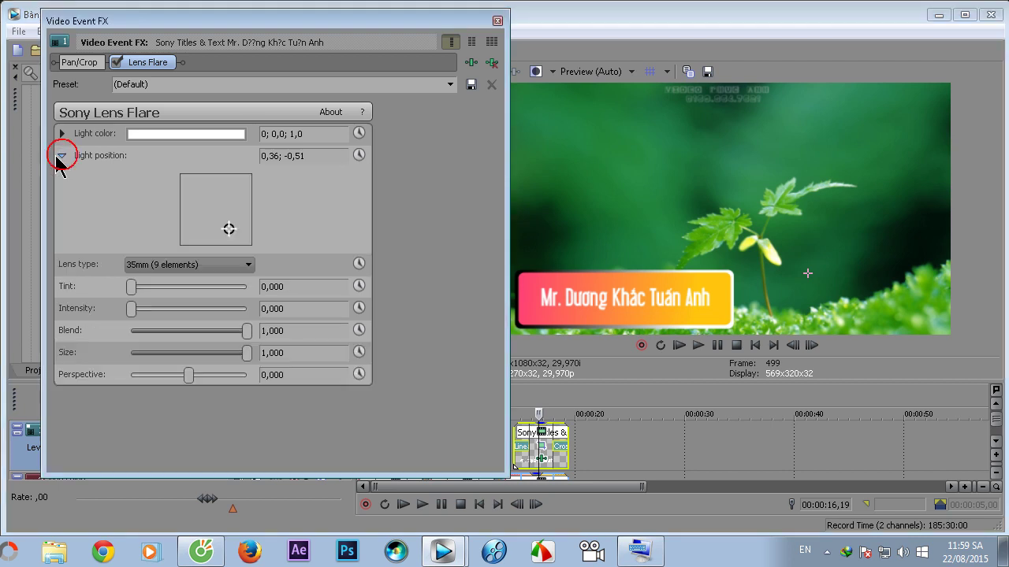
left_click_drag(226, 236, 195, 240)
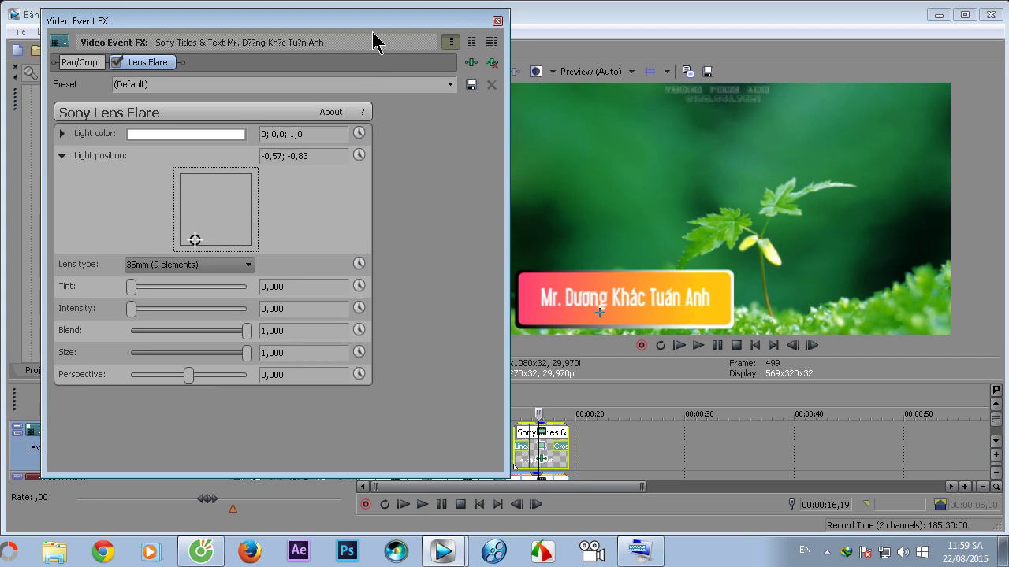
left_click_drag(266, 27, 238, 32)
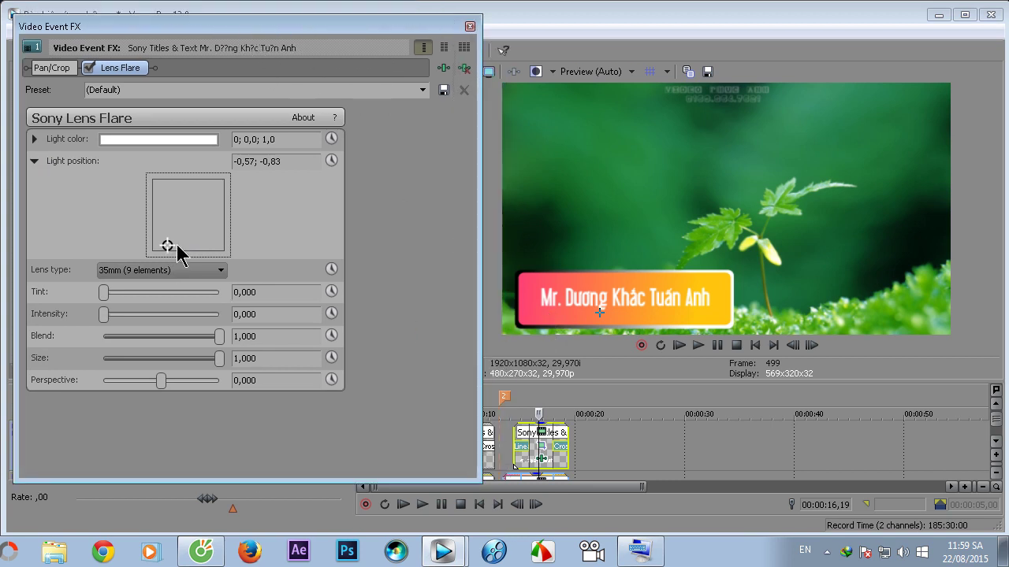
left_click_drag(167, 247, 154, 245)
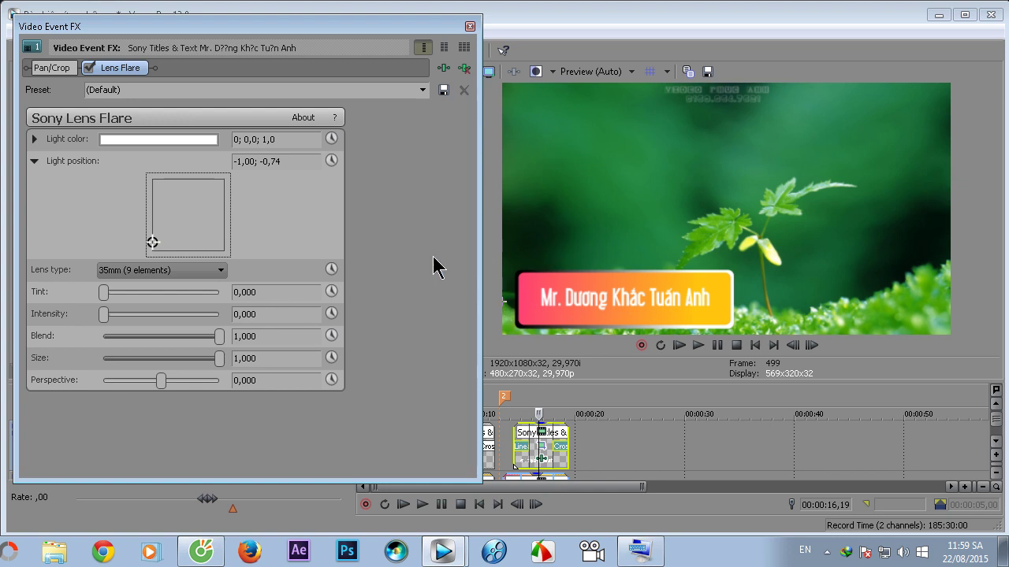
- Enable animation for the flare's Light position and Intensity, with the playhead on the starting keyframe
left_click(331, 160)
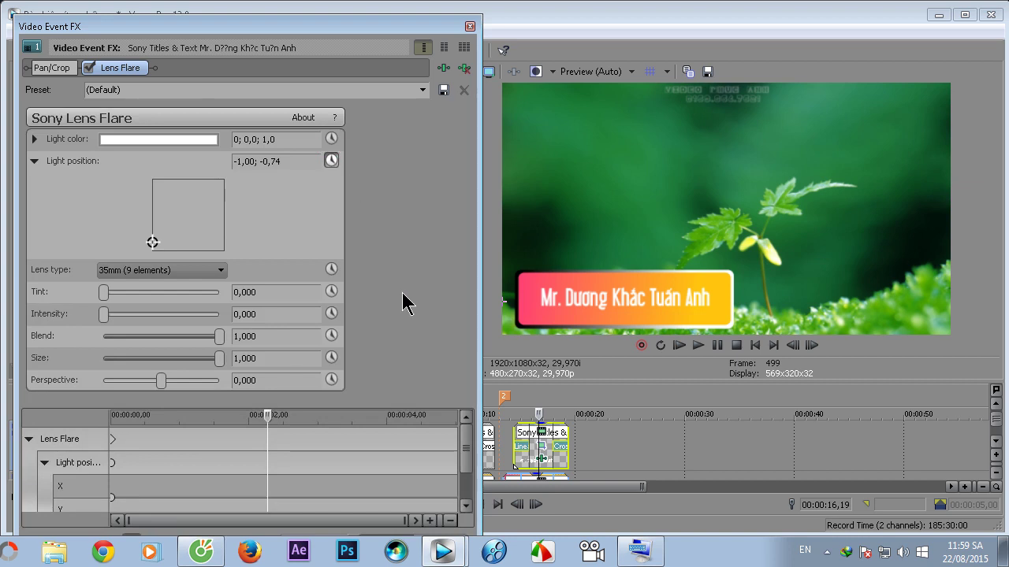
mouse_move(465, 446)
left_mouse_down()
mouse_move(465, 496)
mouse_move(465, 444)
left_mouse_up()
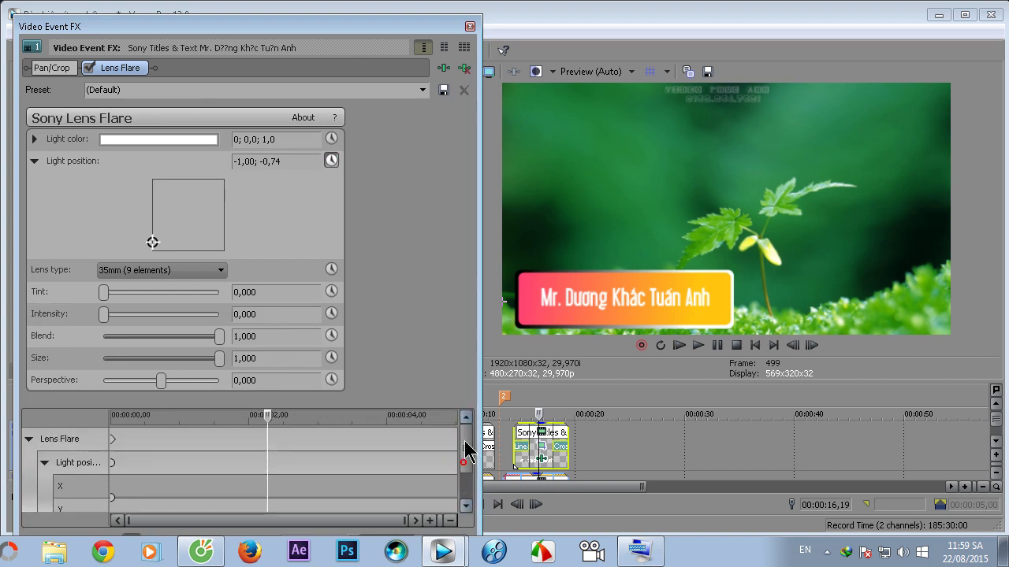
left_click(112, 439)
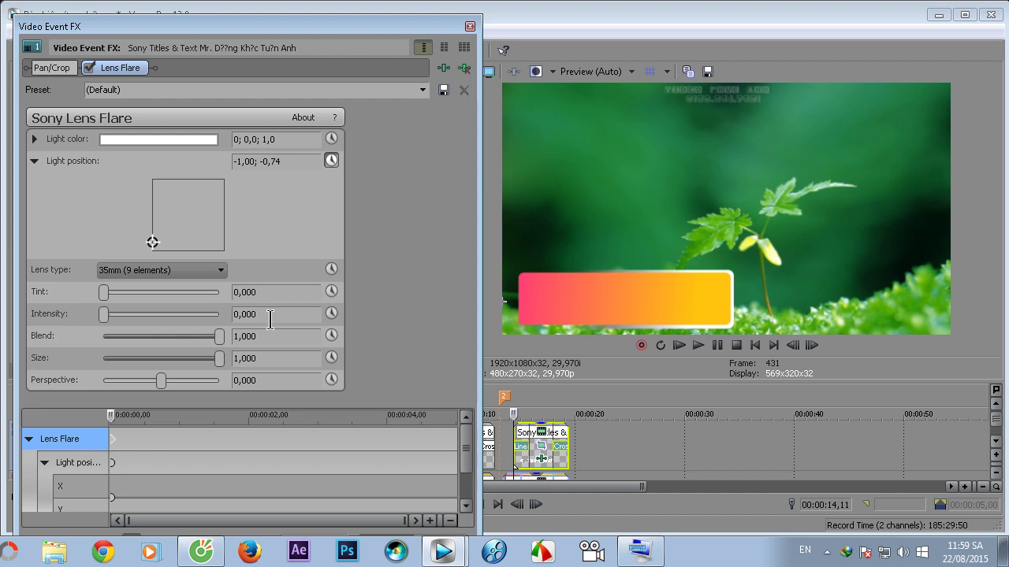
left_click(331, 314)
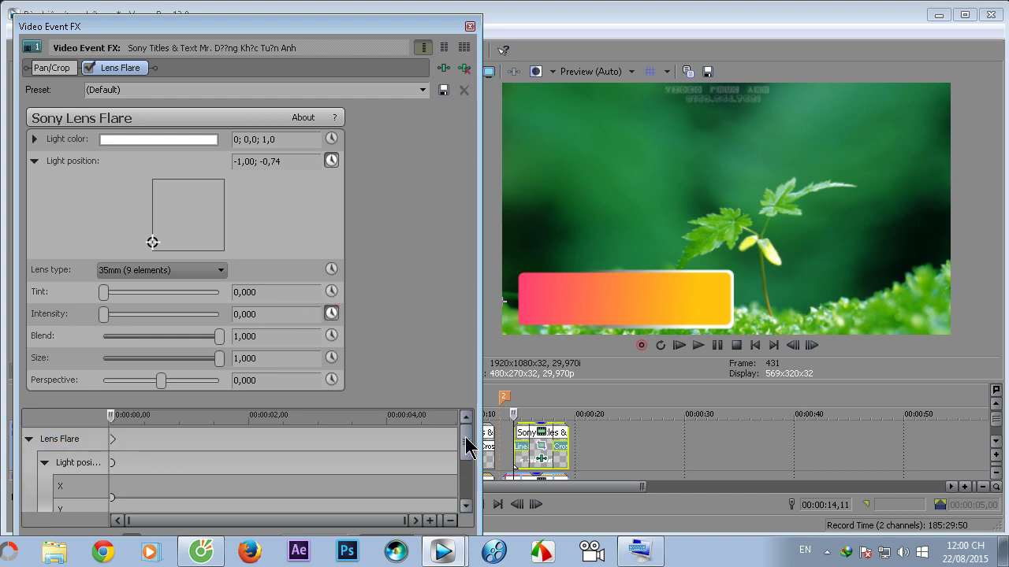
mouse_move(466, 445)
left_mouse_down()
mouse_move(468, 472)
mouse_move(478, 437)
left_mouse_up()
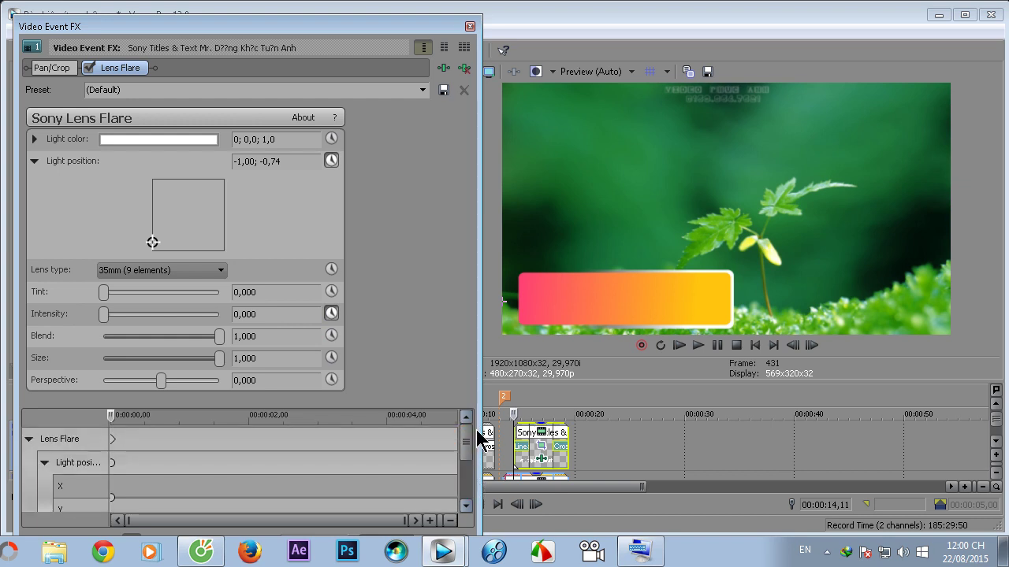
- Place the playhead at 00:00:18,22, near the end of the third title's text event, for the flare's end keyframe
left_click_drag(112, 427, 372, 423)
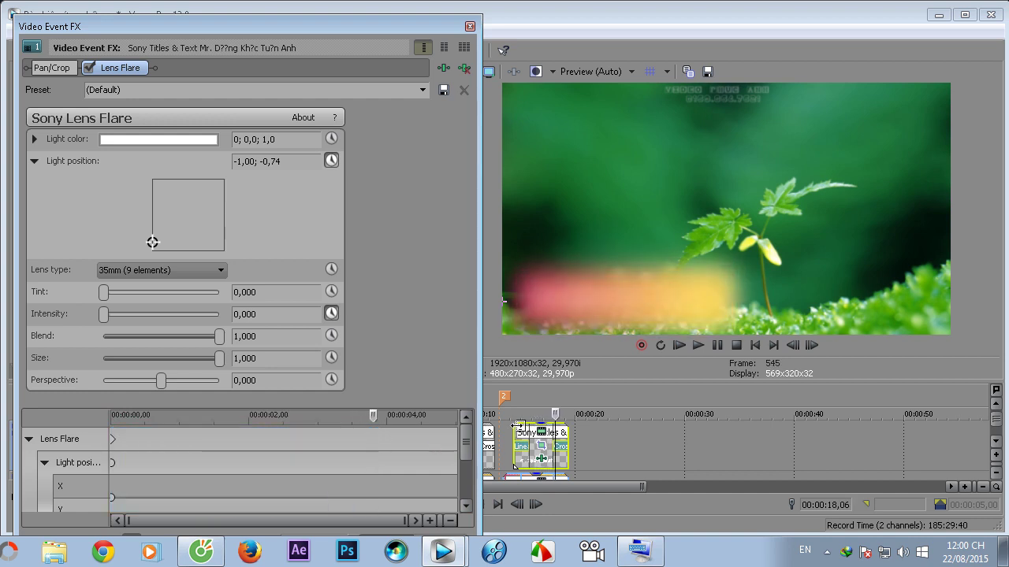
left_click(582, 446)
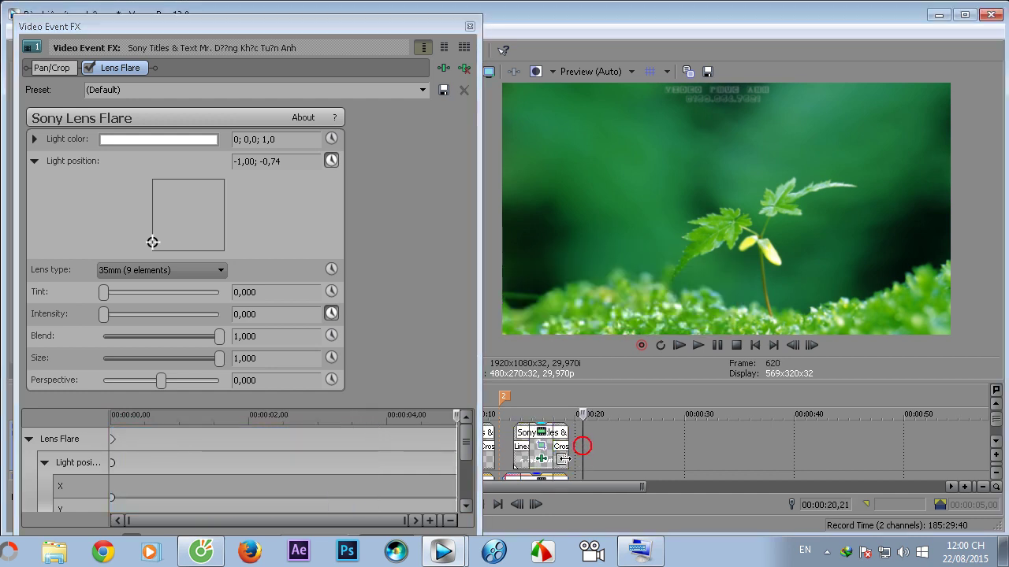
scroll(563, 462, "up", 3)
left_click(455, 417)
left_click_drag(454, 418, 395, 432)
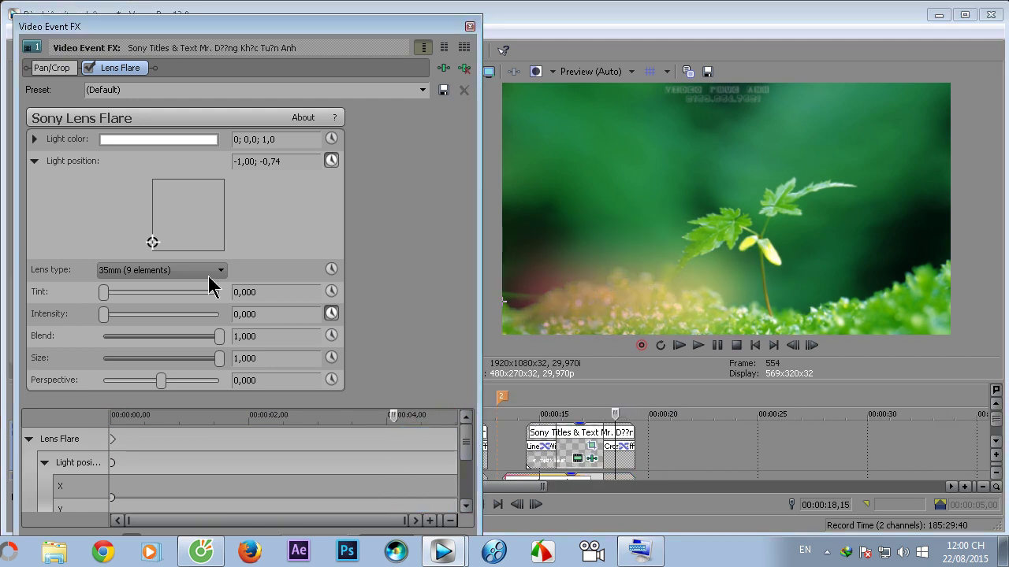
left_click(154, 242)
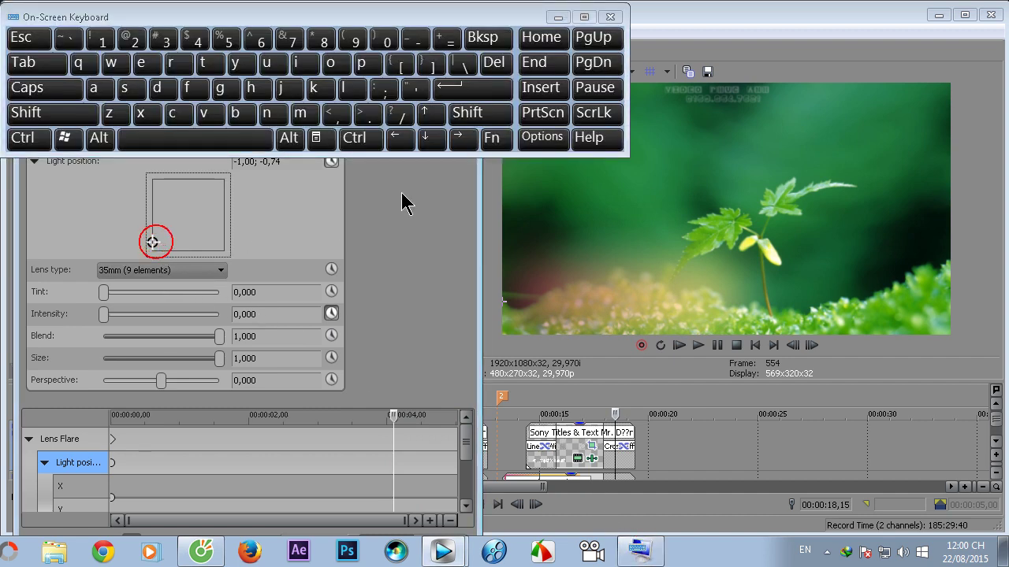
left_click(462, 138)
left_click(462, 139)
left_click(462, 138)
- Add the flare's end position keyframe, shift it to 00:00:18,07 and set the light position to 0,28; -0,73
left_click(153, 242)
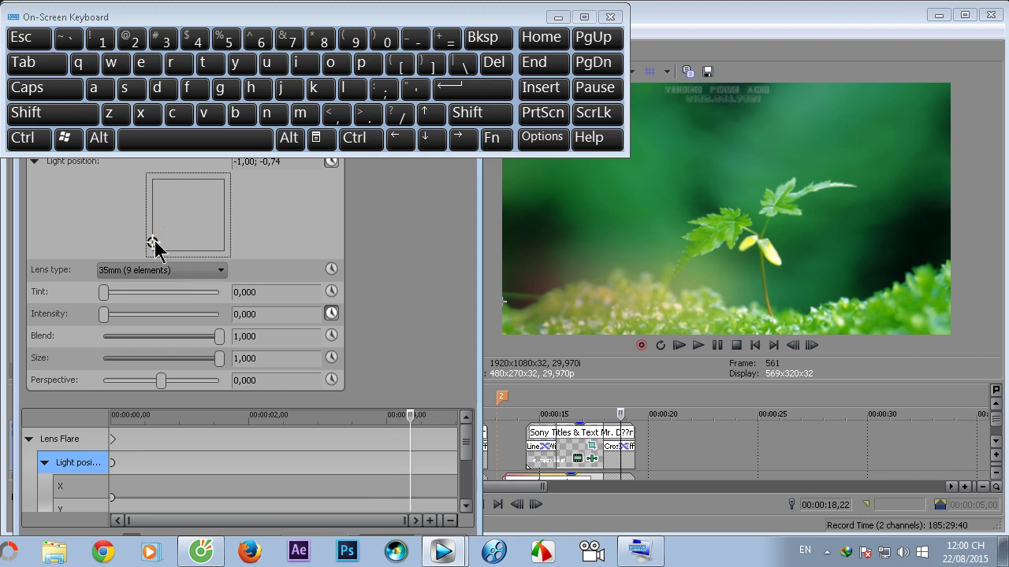
left_click_drag(154, 245, 191, 245)
left_click_drag(410, 439, 376, 442)
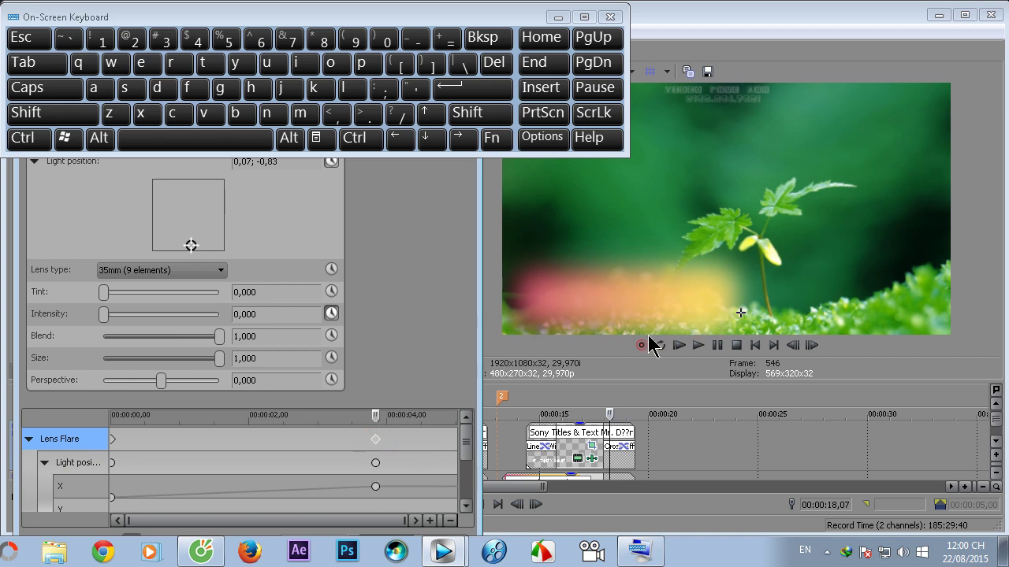
left_click_drag(195, 244, 199, 244)
mouse_move(792, 305)
left_mouse_down()
mouse_move(781, 299)
mouse_move(793, 301)
left_mouse_up()
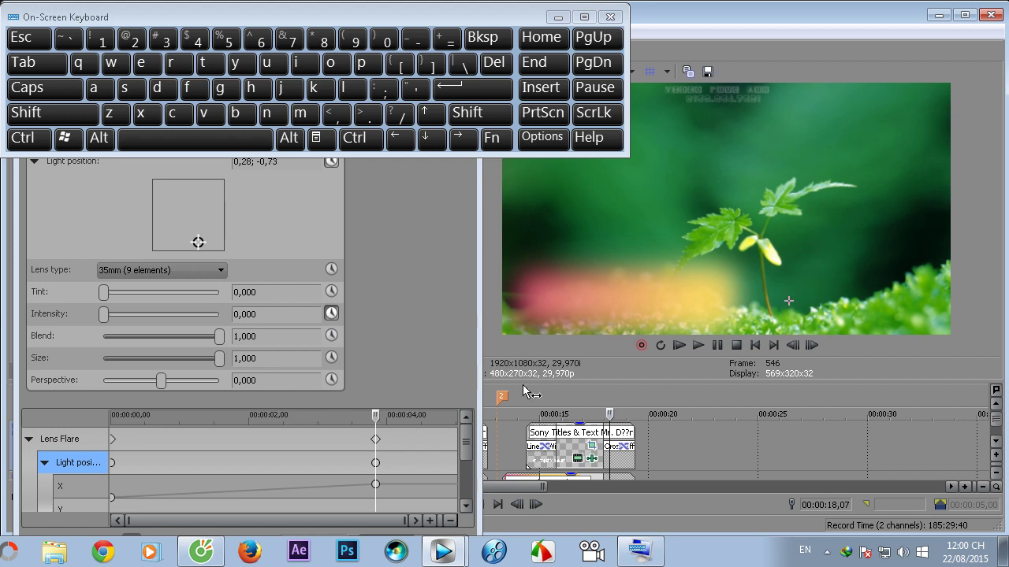
- Keyframe the flare's Intensity at 0,980 midway through the title, at 00:00:16,07
left_click_drag(377, 416, 239, 423)
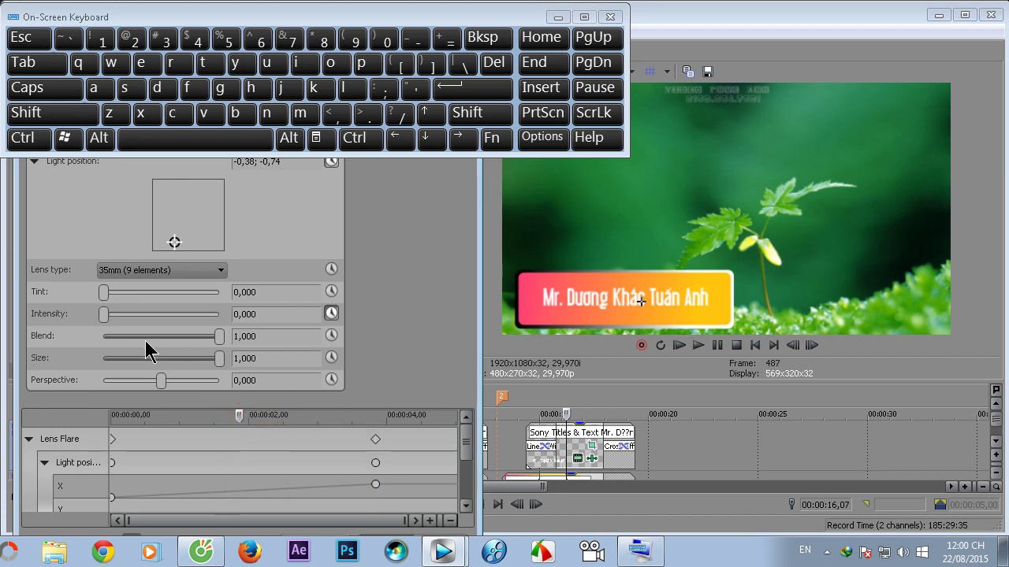
left_click_drag(106, 315, 160, 320)
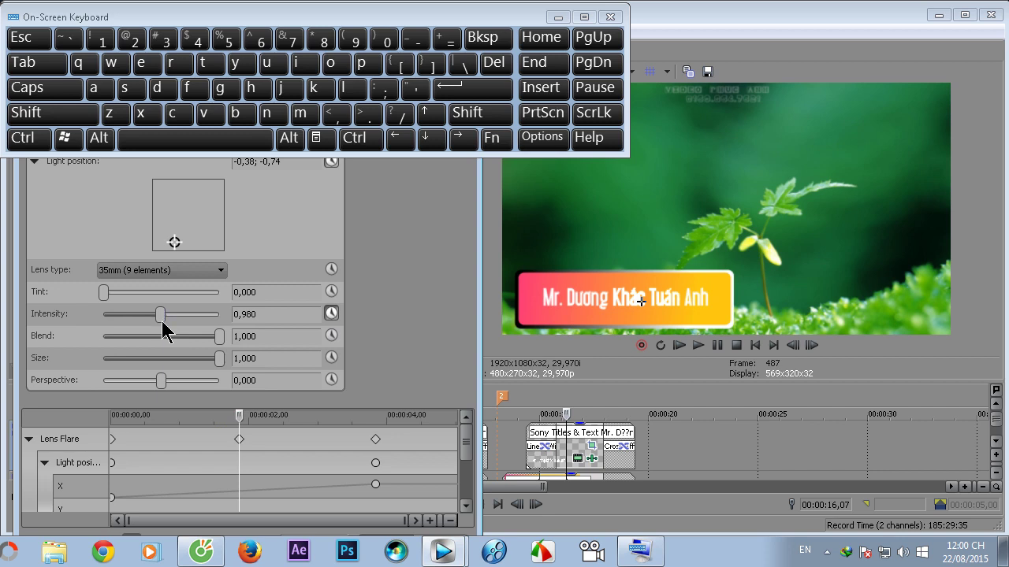
- Set the flare's Intensity to 0,000 at the end keyframe, 00:00:18,07, and close the effect settings
left_click_drag(465, 439, 467, 497)
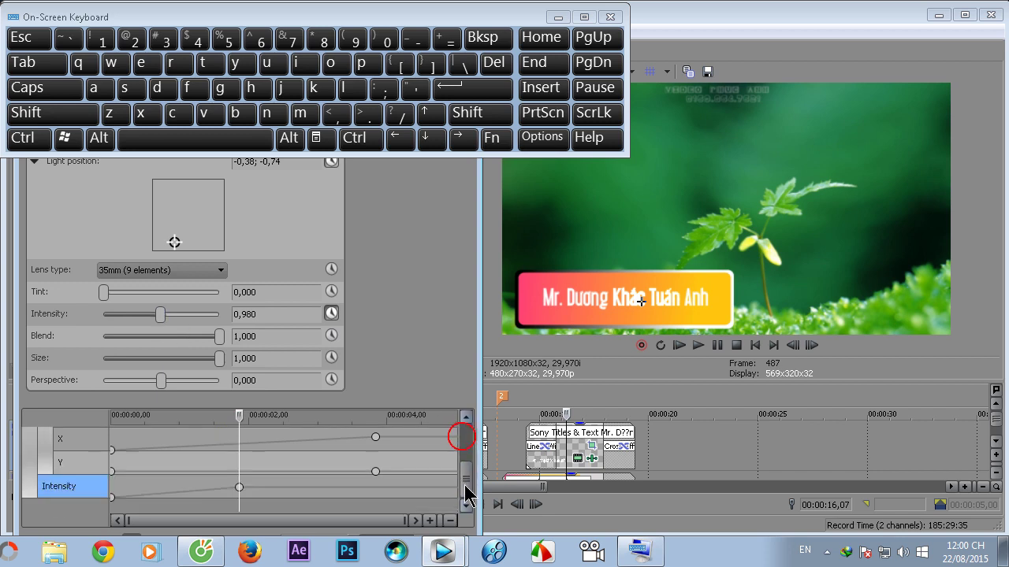
left_click_drag(240, 414, 240, 449)
left_click(239, 486)
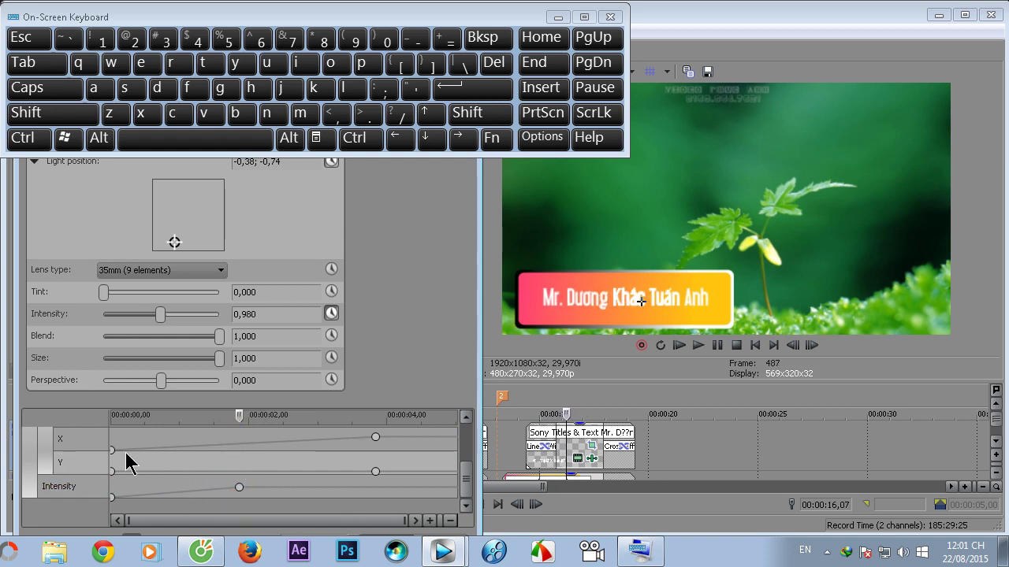
left_click(375, 437)
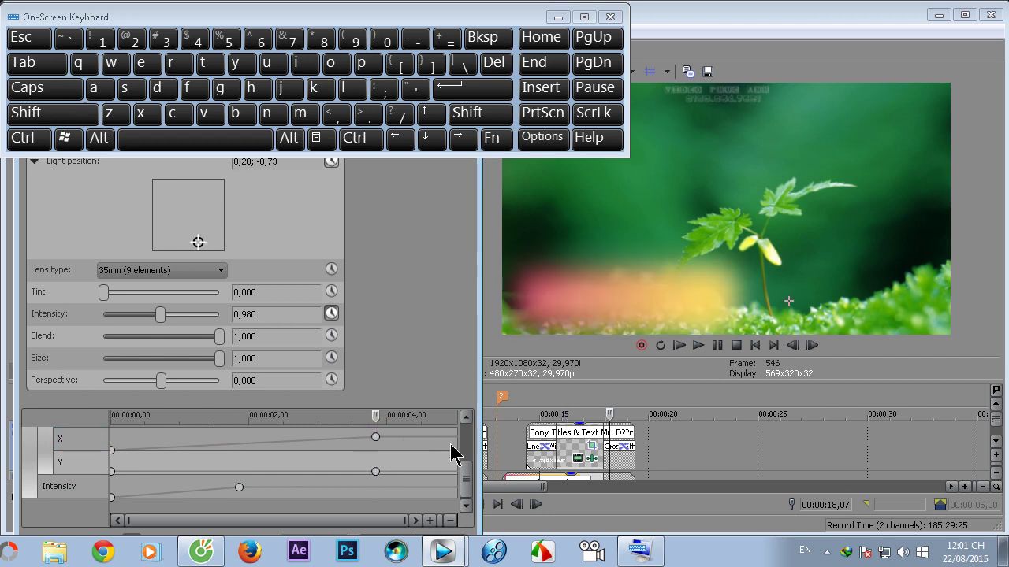
left_click_drag(462, 479, 465, 457)
left_click(377, 435)
left_click_drag(160, 314, 86, 338)
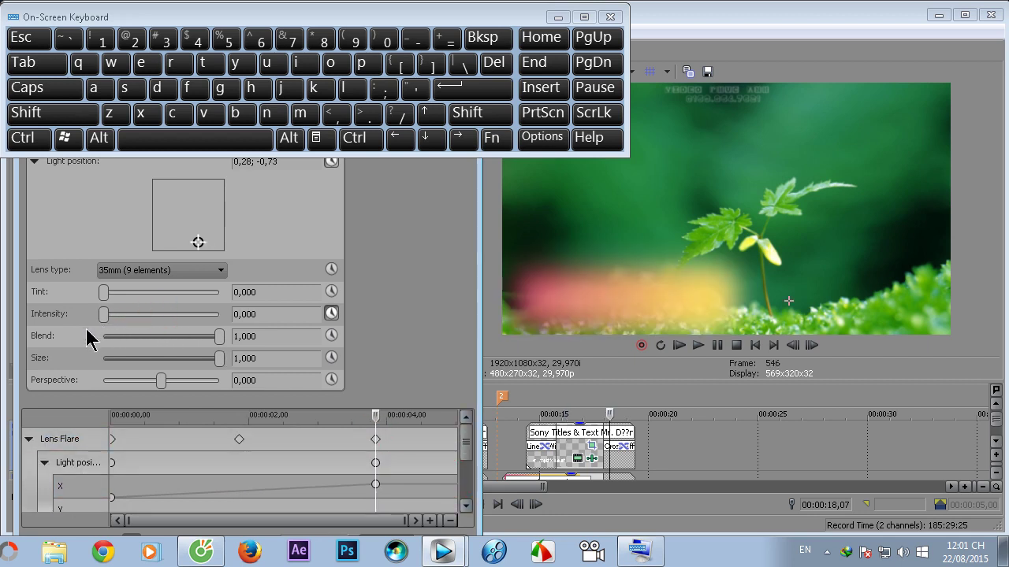
left_click(558, 17)
left_click(469, 26)
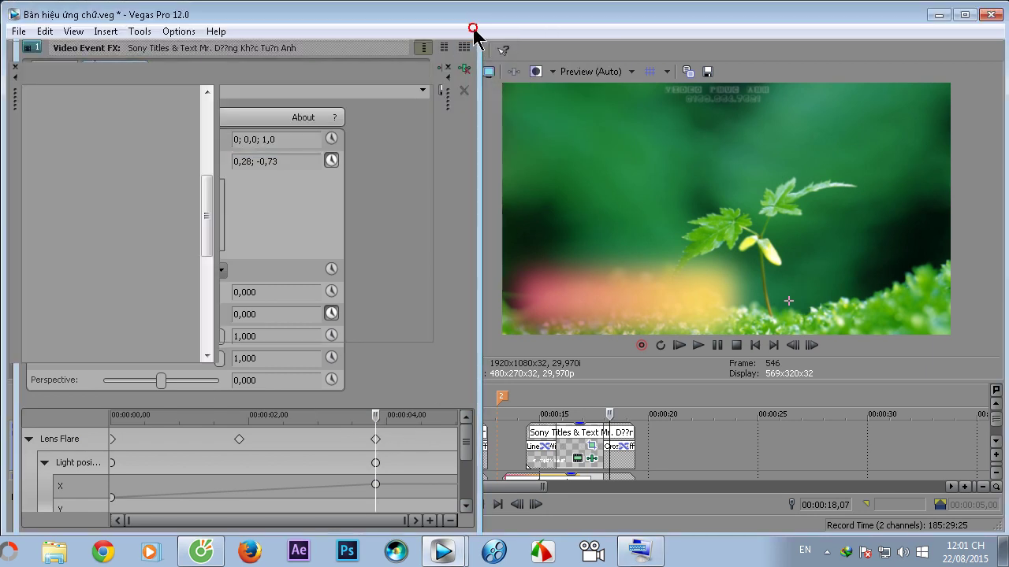
- Recolour the third title's text magenta (1,0; 0,0; 1,0; 1,0) and set its outline width to 10,000
left_click(578, 449)
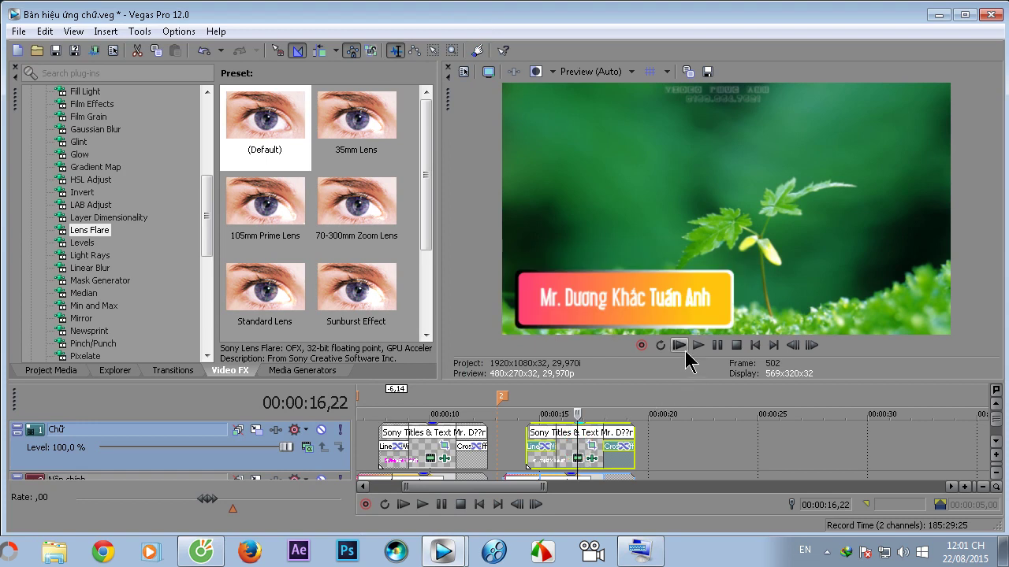
left_click(577, 457)
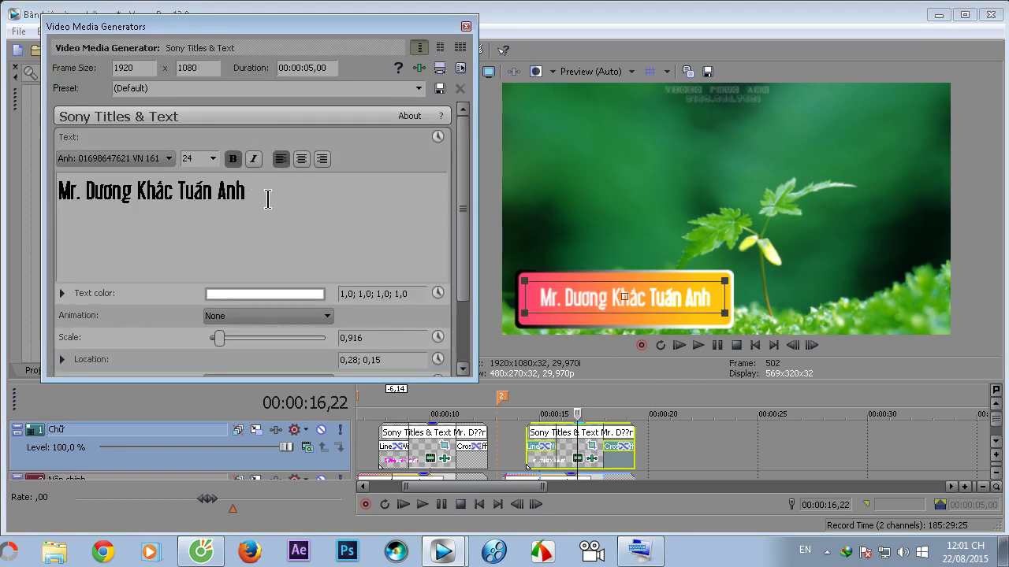
triple_click(268, 199)
left_click(63, 293)
mouse_move(325, 352)
left_mouse_down()
mouse_move(268, 339)
mouse_move(190, 343)
left_mouse_up()
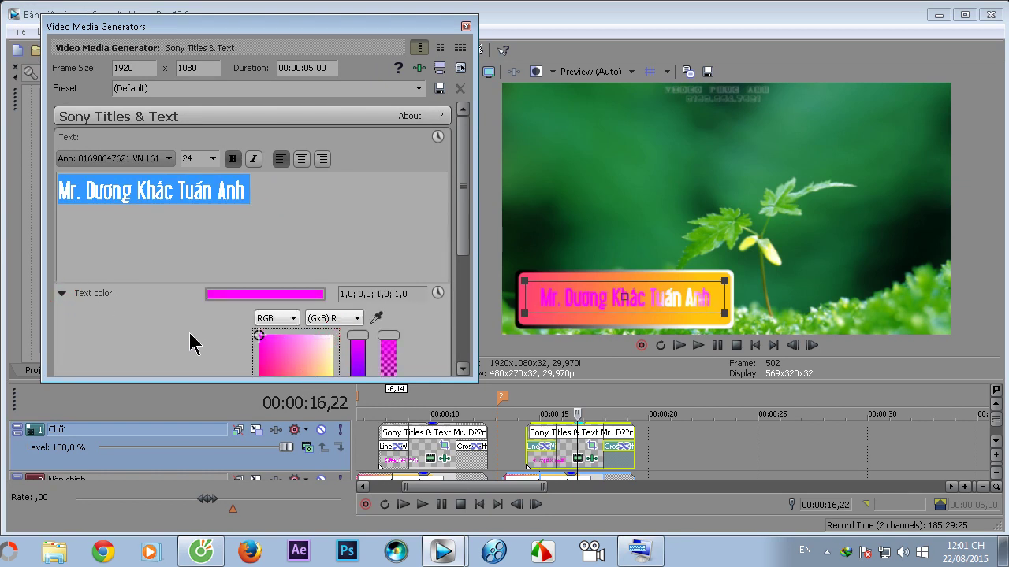
left_click_drag(463, 239, 464, 365)
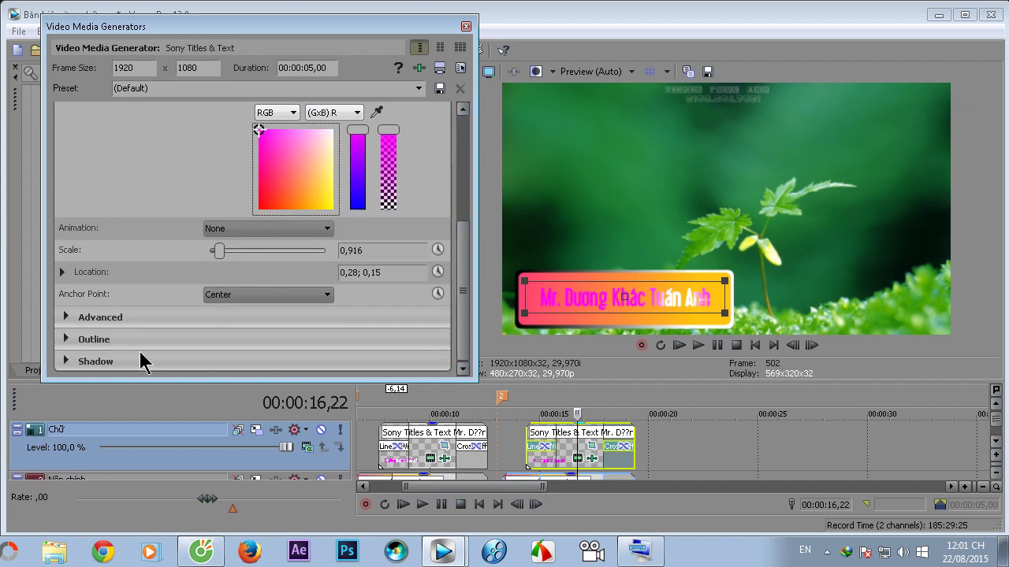
left_click(66, 338)
left_click_drag(214, 360, 378, 367)
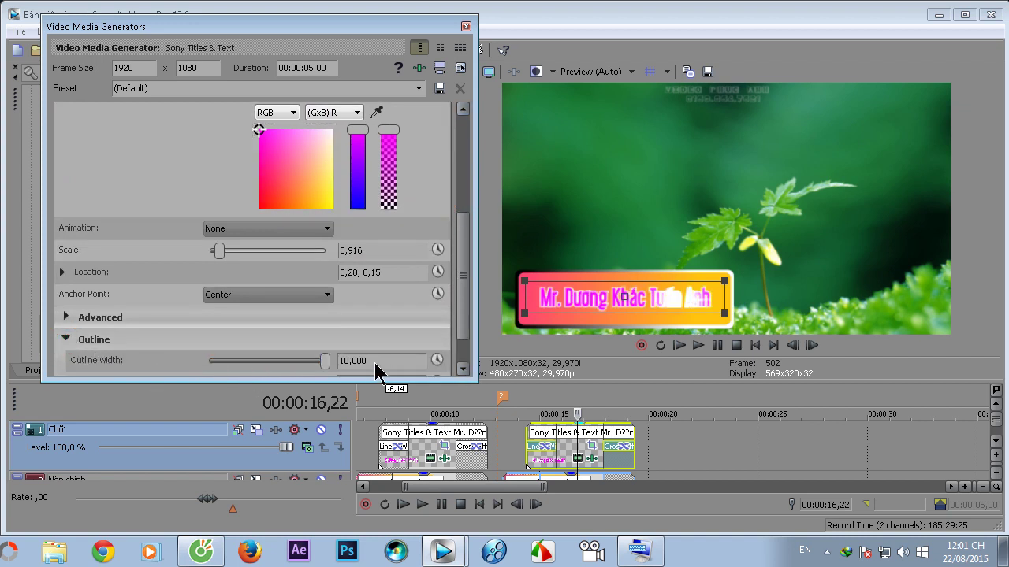
left_click(466, 27)
- Play back the third title in an enlarged preview to check the flare sweep and text colours
left_click(504, 443)
left_click_drag(590, 386, 640, 436)
left_click(698, 427)
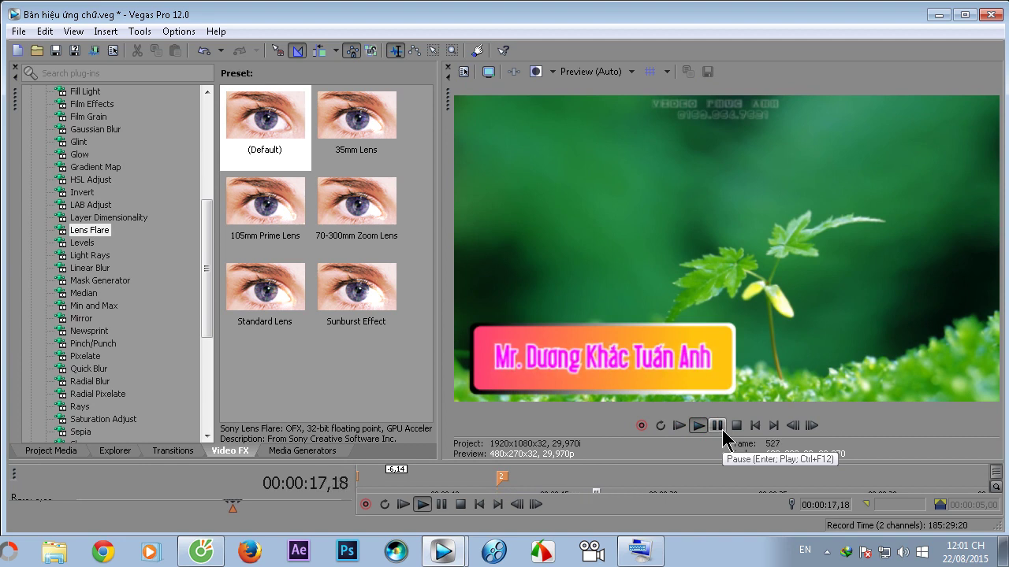
left_click(722, 431)
- Enlarge the timeline area again and add a marker just after the third title, at 00:00:19,22
left_click_drag(634, 460, 618, 275)
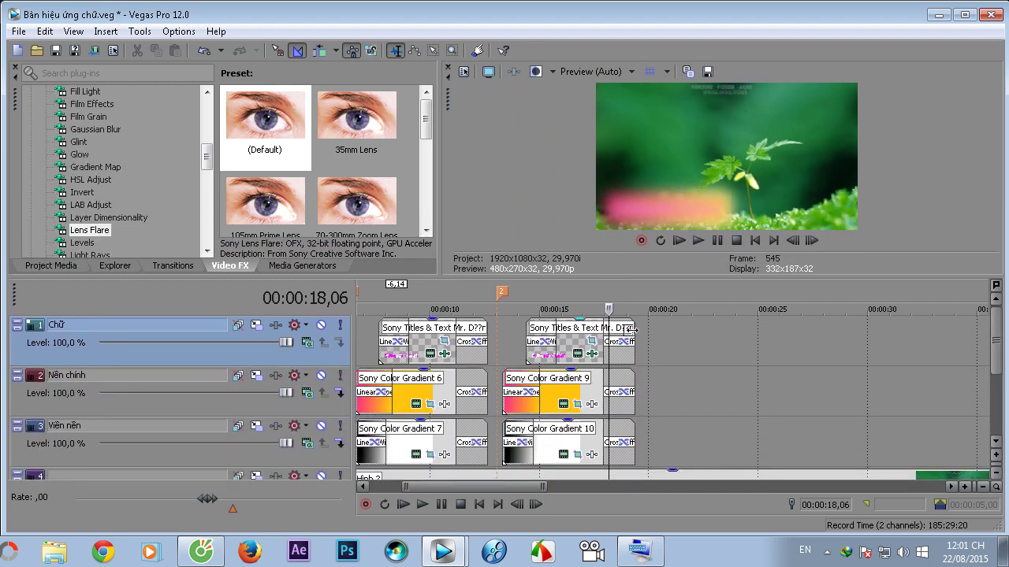
left_click(652, 357)
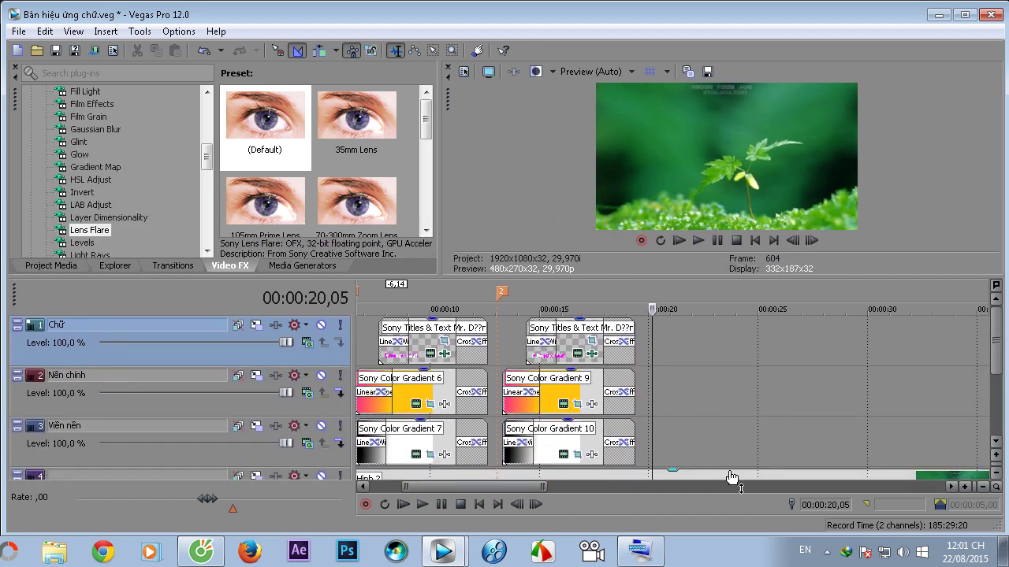
left_click(638, 551)
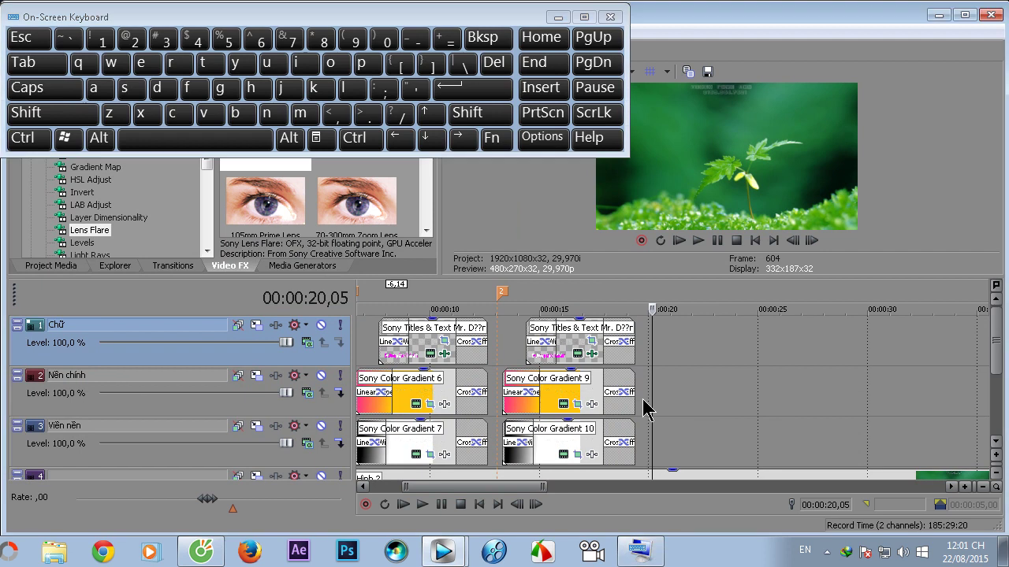
left_click(643, 408)
left_click(299, 112)
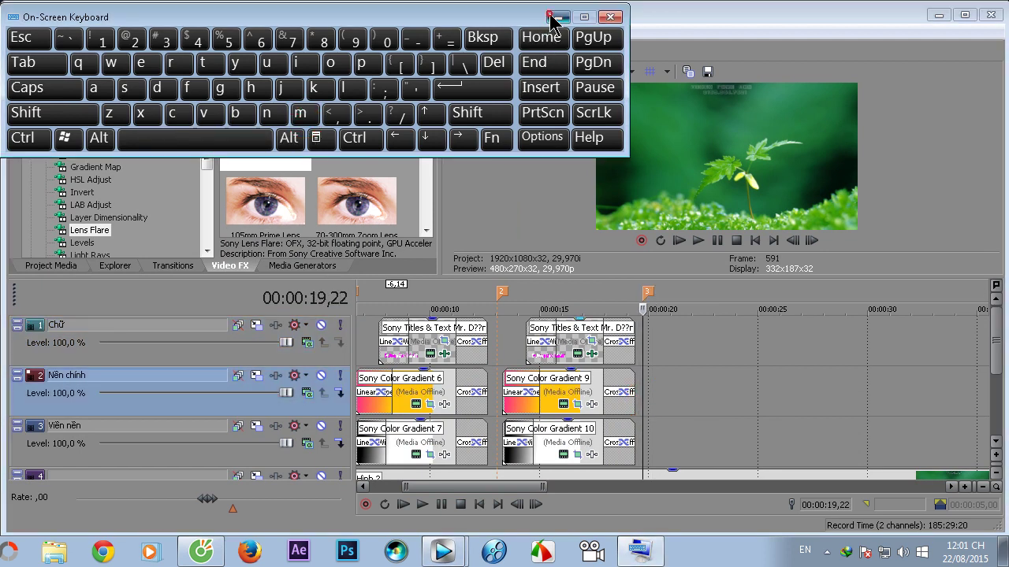
left_click(553, 17)
- Duplicate the first title's text and background events after the third marker, creating a new copy of the source media
left_click(434, 337)
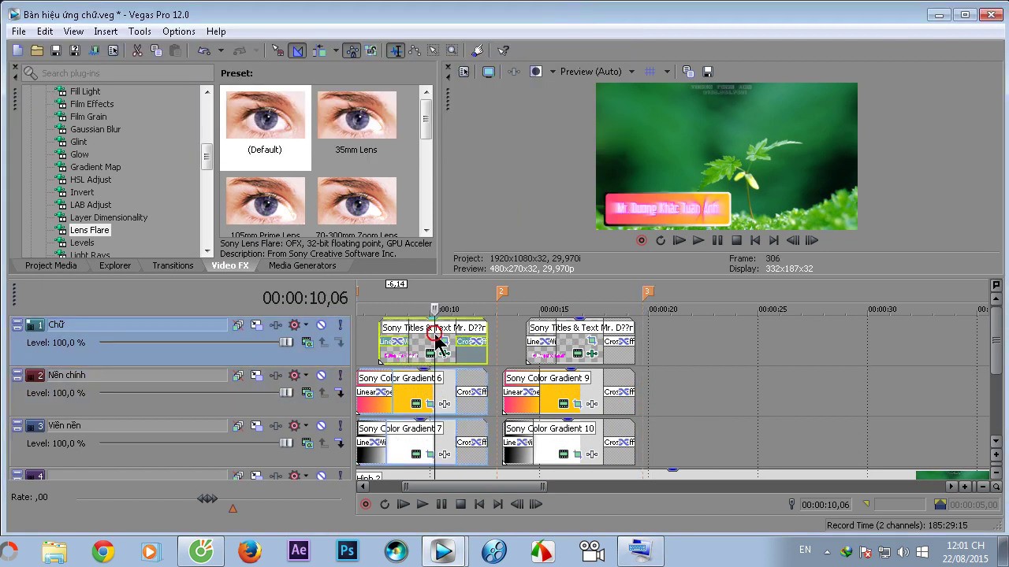
scroll(434, 339, "down", 5)
left_click(384, 345)
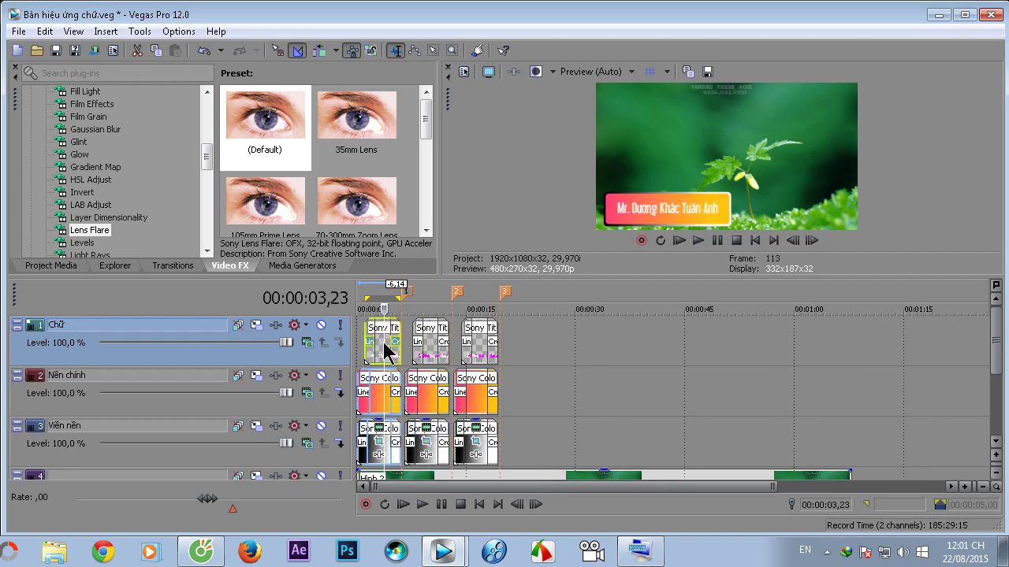
scroll(390, 343, "up", 3)
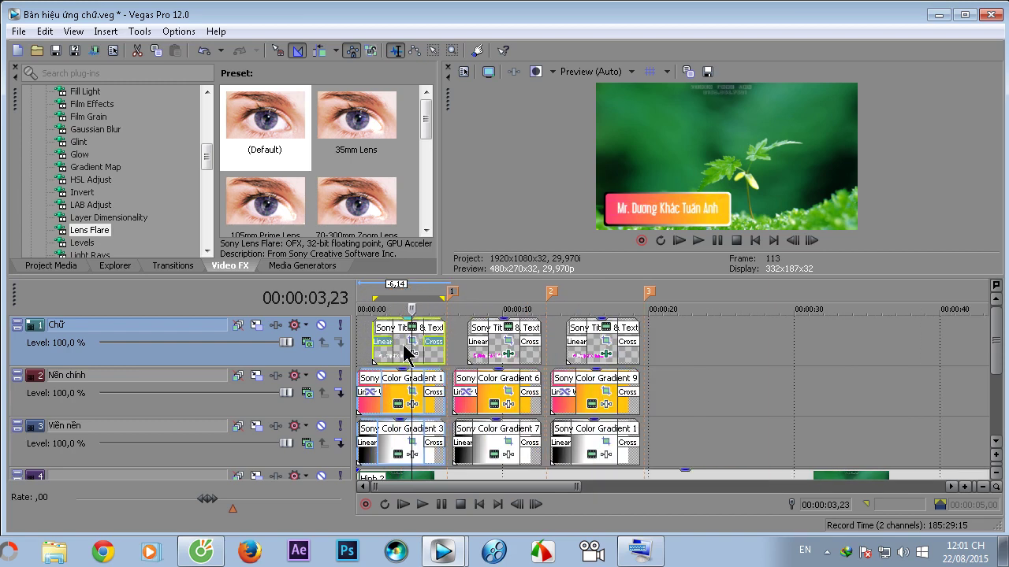
left_click(640, 551)
left_click_drag(407, 351, 709, 341)
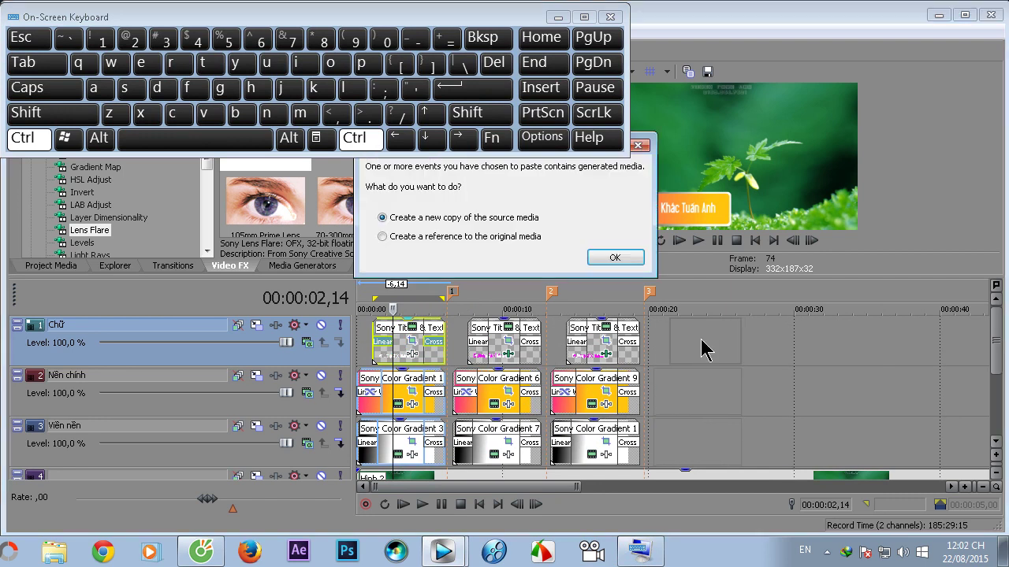
left_click(615, 259)
left_click(564, 37)
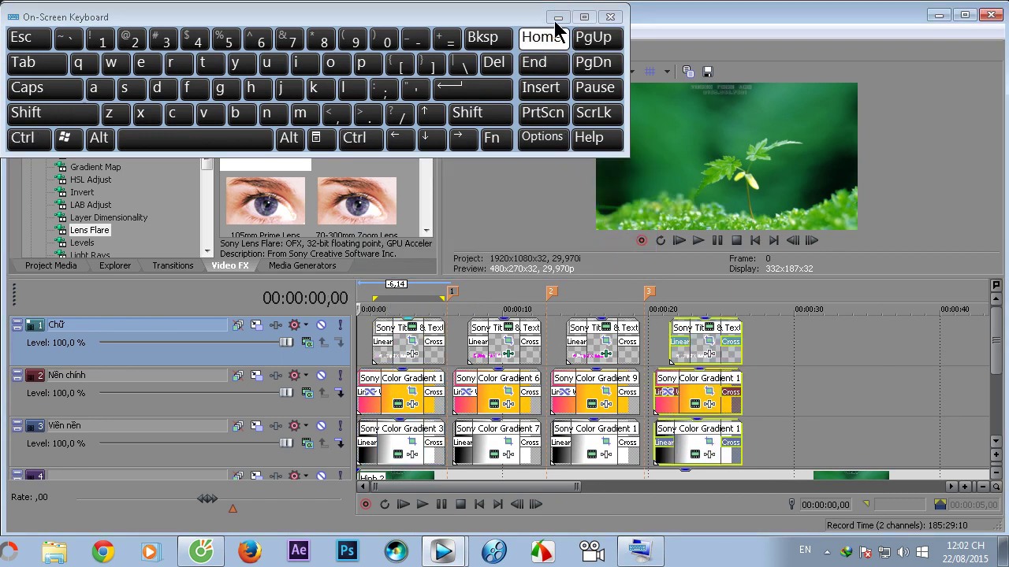
left_click(558, 16)
- Place the playhead at 00:00:23,08 in the new fourth title and enlarge the preview
left_click(698, 344)
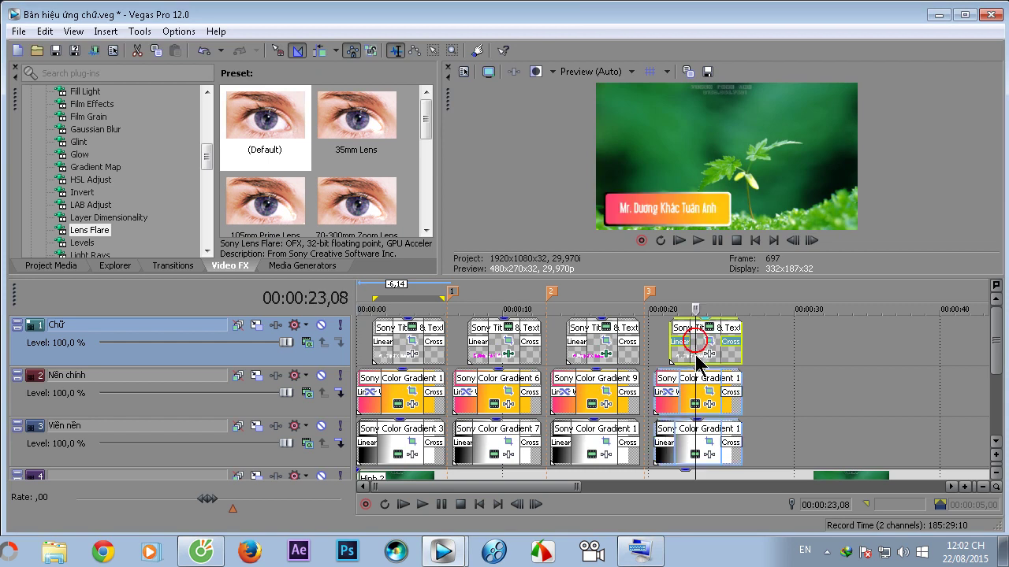
scroll(634, 358, "up", 3)
left_click_drag(665, 278, 606, 367)
- Switch to the sample project Mẫu.veg, play its title between markers 3 and 4 for reference, and return to the working project
mouse_move(453, 558)
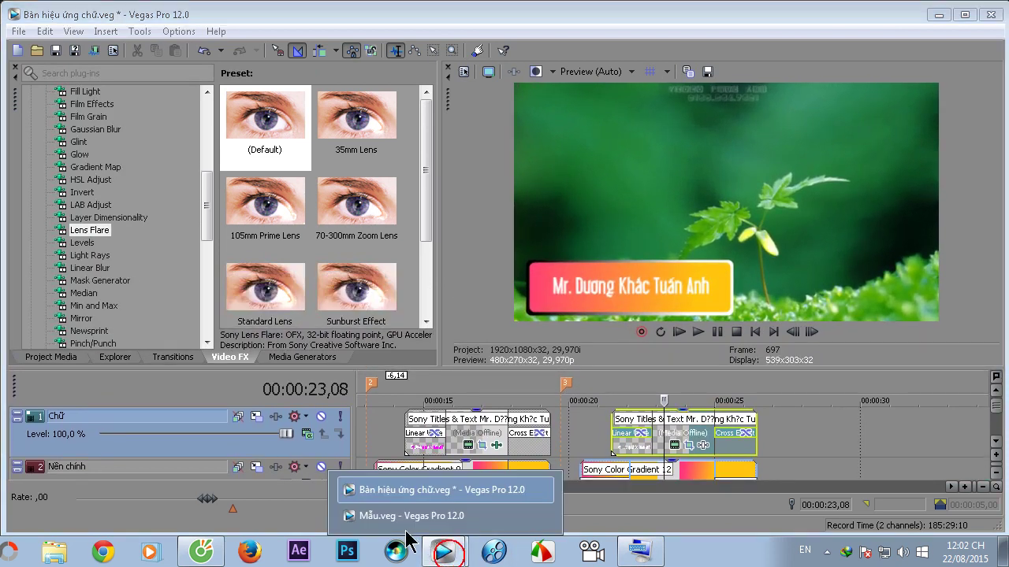
left_click(386, 514)
mouse_move(635, 432)
left_mouse_down()
mouse_move(607, 182)
mouse_move(597, 319)
mouse_move(616, 351)
mouse_move(623, 432)
left_mouse_up()
left_click(551, 408)
left_click(695, 403)
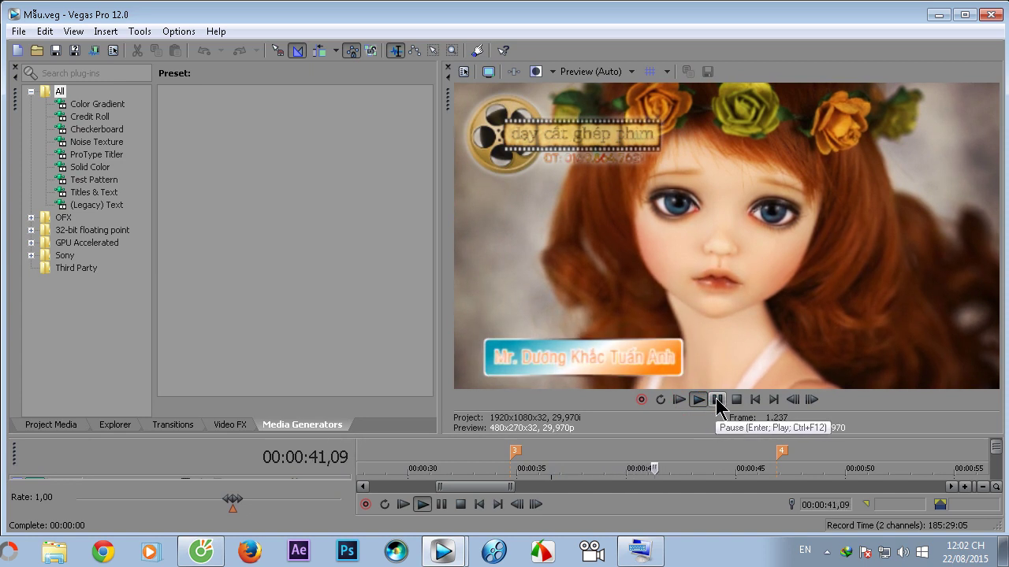
left_click(717, 399)
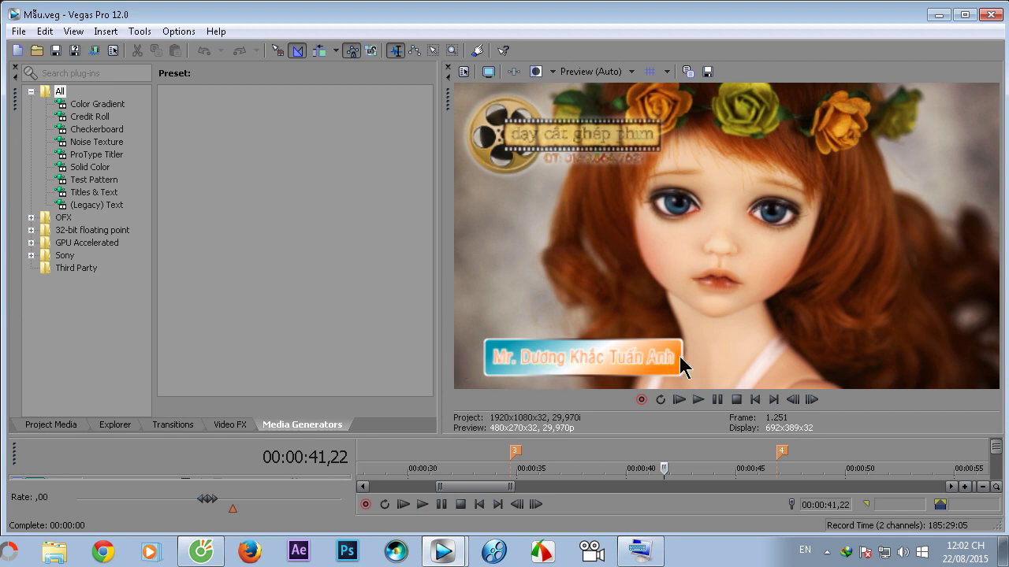
left_click(937, 15)
- With the playhead at 00:00:23,19, apply TV Simulator with the Reset to None preset to the fourth title's text event
left_click_drag(664, 428, 679, 428)
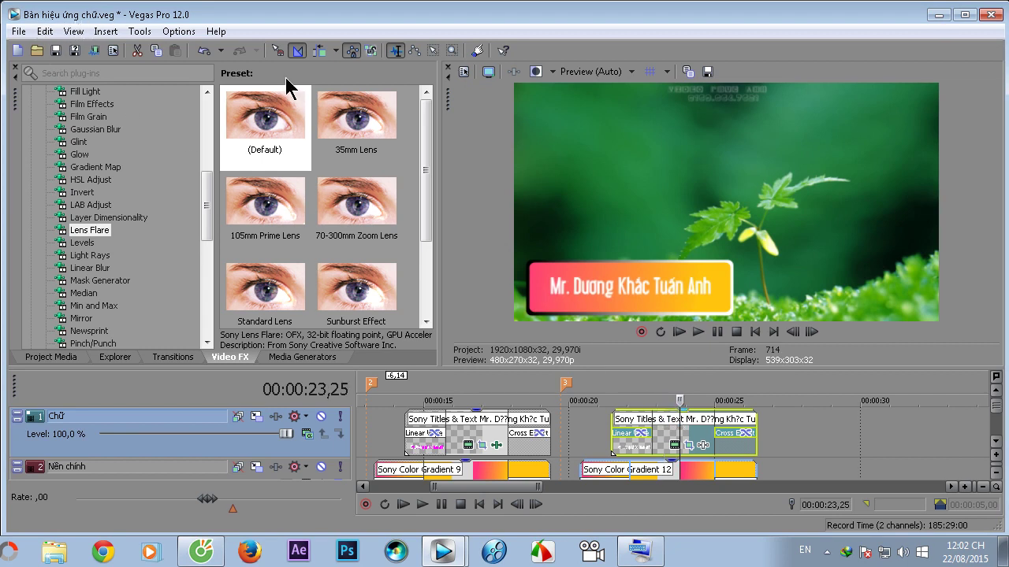
scroll(675, 415, "up", 3)
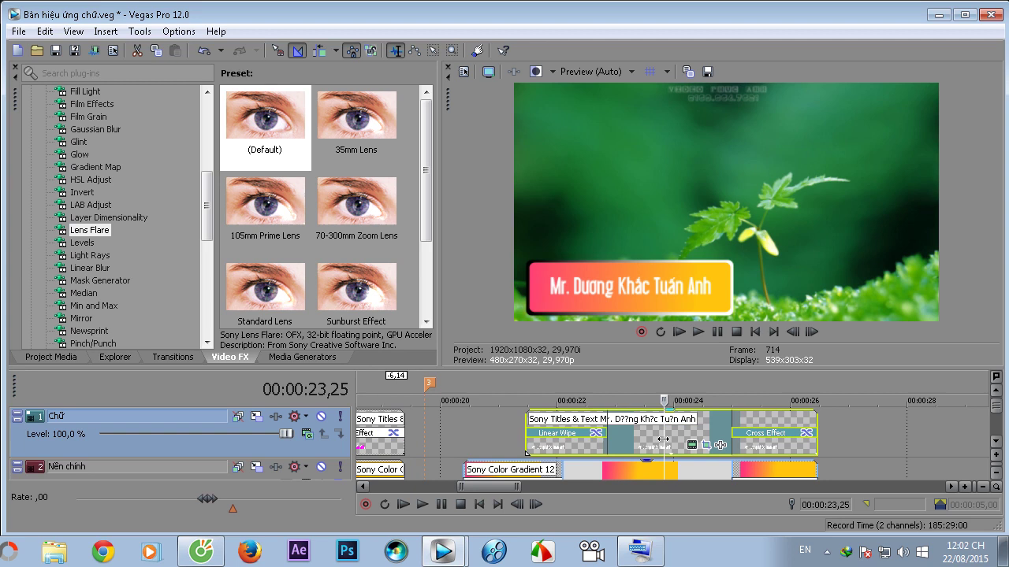
left_click_drag(658, 436, 651, 436)
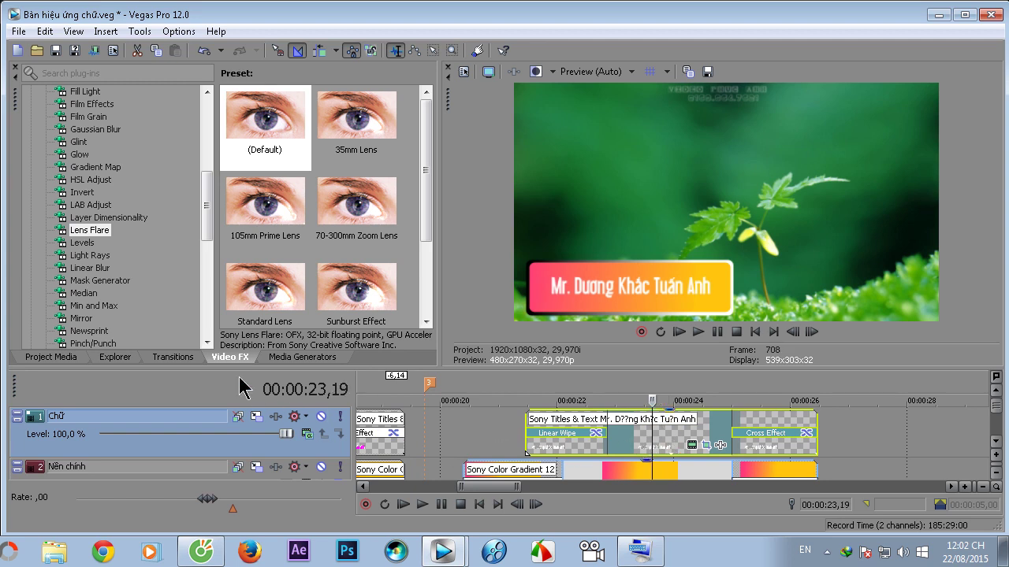
left_click_drag(206, 201, 207, 291)
left_click(88, 243)
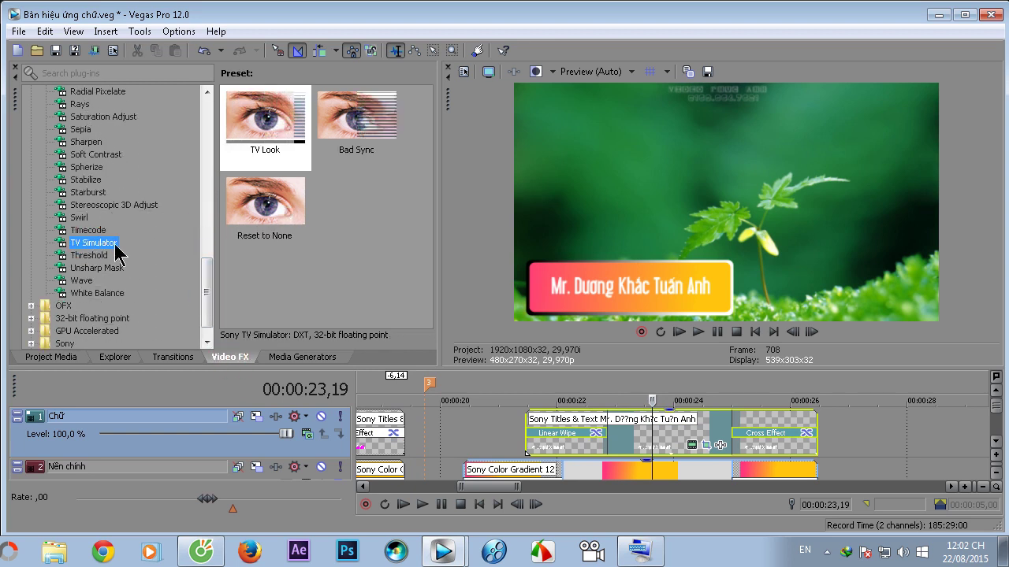
left_click(280, 216)
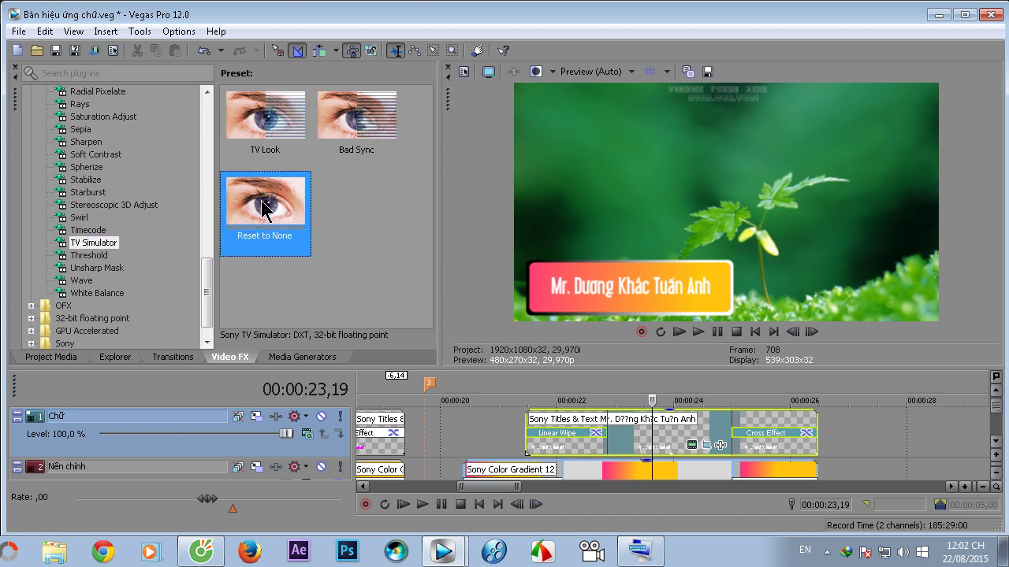
left_click_drag(262, 209, 664, 366)
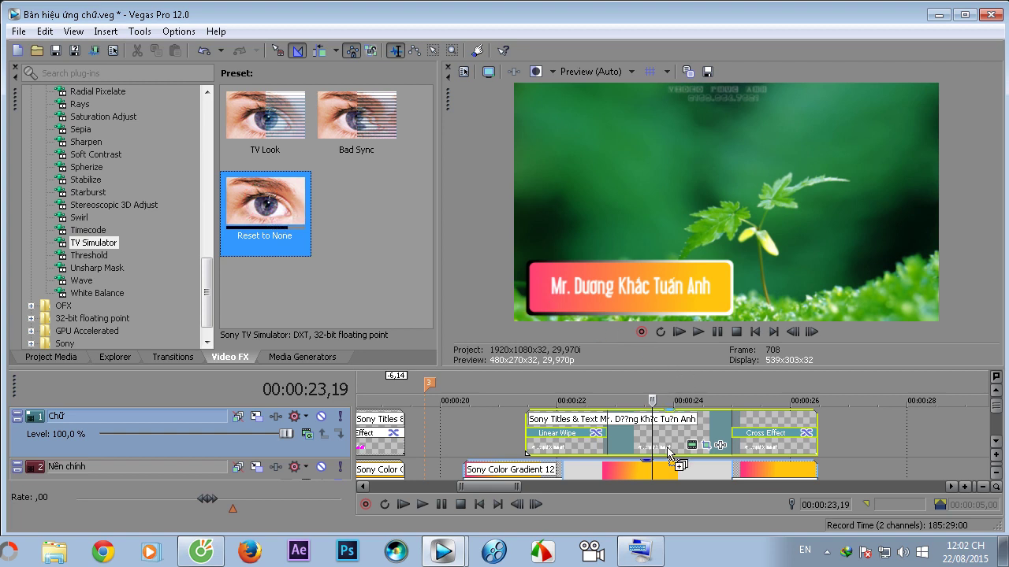
left_click_drag(668, 451, 662, 434)
left_click_drag(679, 368, 670, 413)
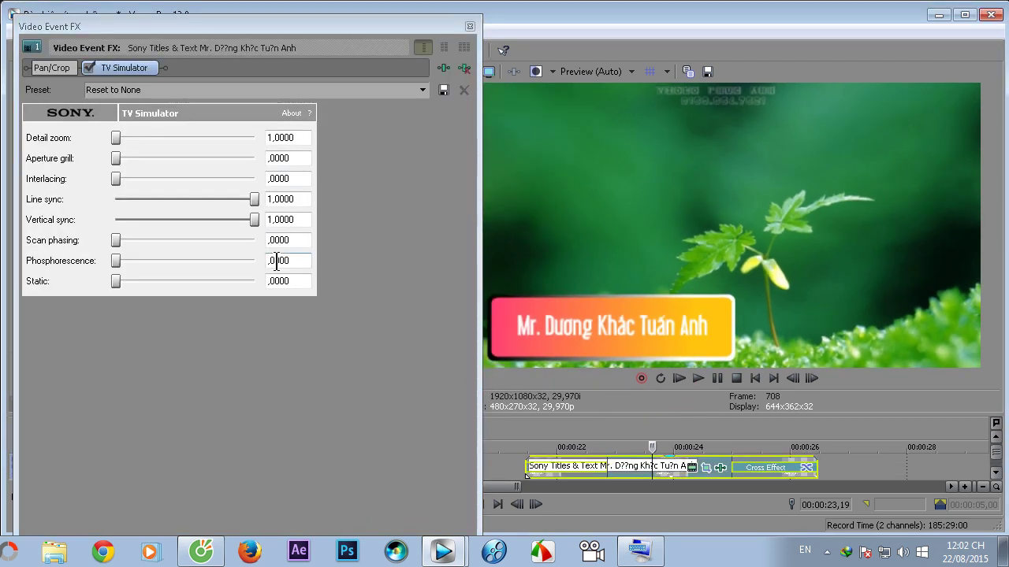
- Set the effect's Line sync to ,8800 and Scan phasing to 1,0000, and place the playhead at 00:00:21,06 before the text event
left_click_drag(254, 201, 236, 220)
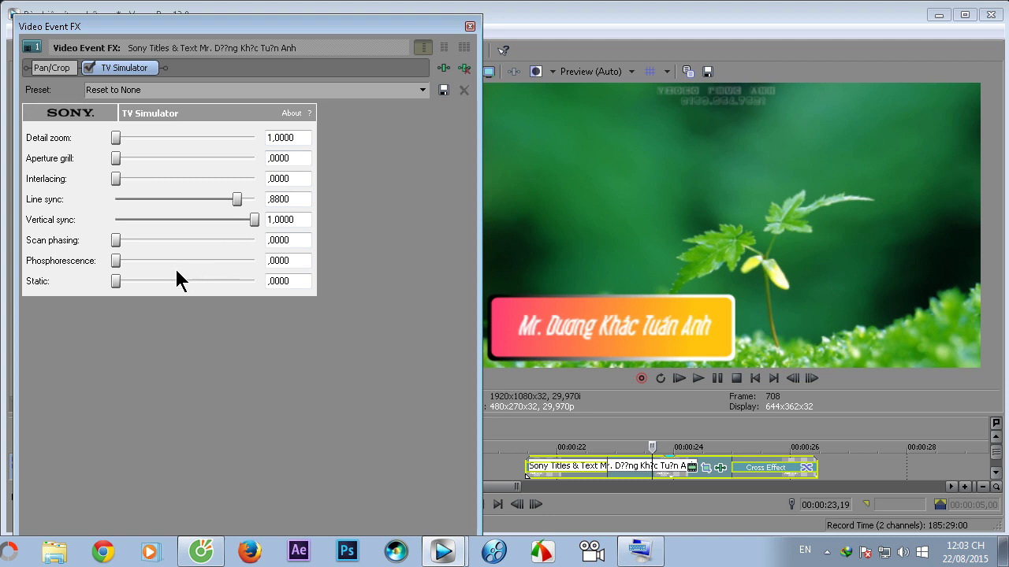
left_click_drag(117, 241, 262, 243)
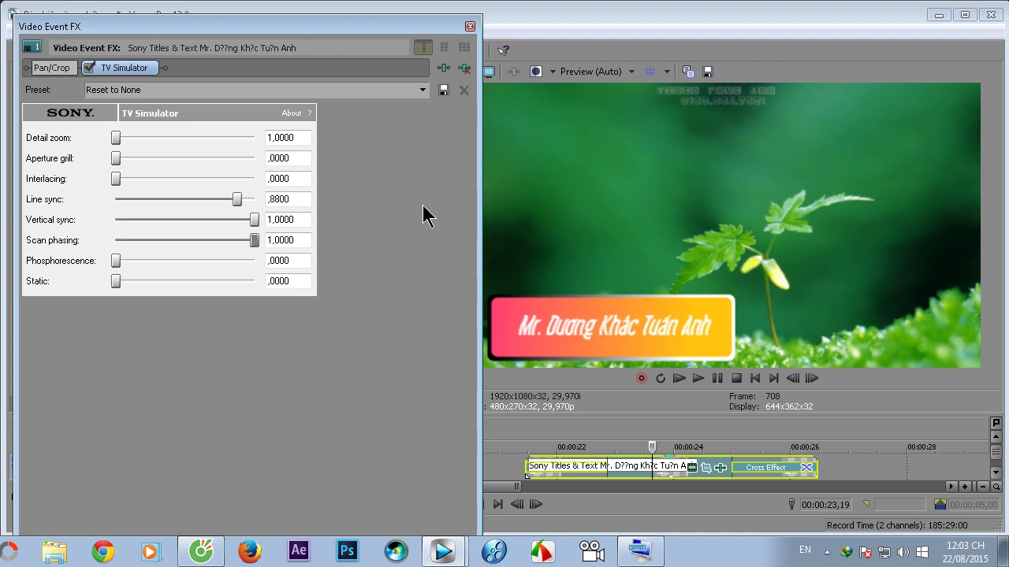
left_click(469, 26)
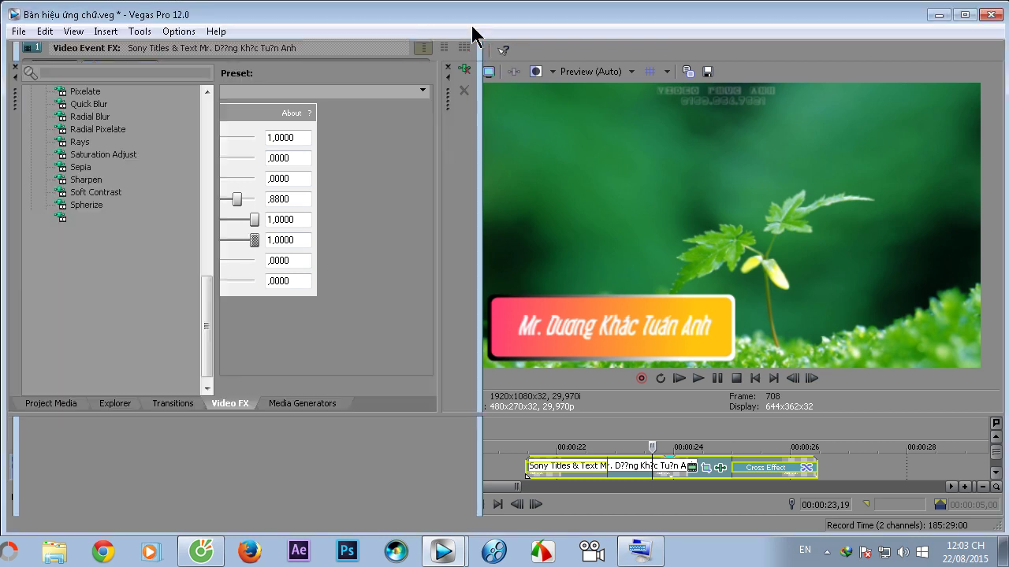
left_click(510, 472)
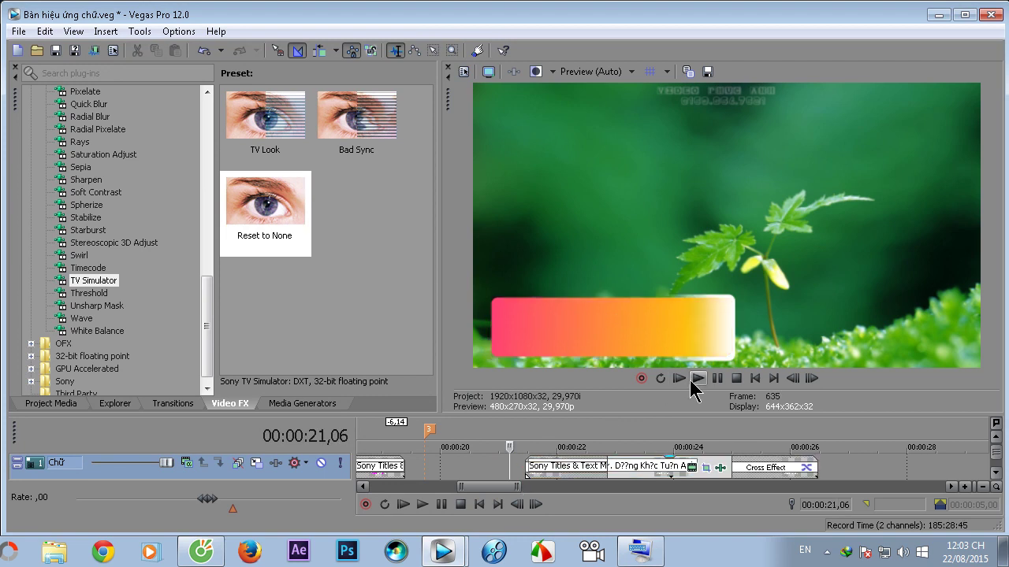
- Play the fourth title from 00:00:21,06 to check the distortion, and enlarge the timeline area
left_click(699, 378)
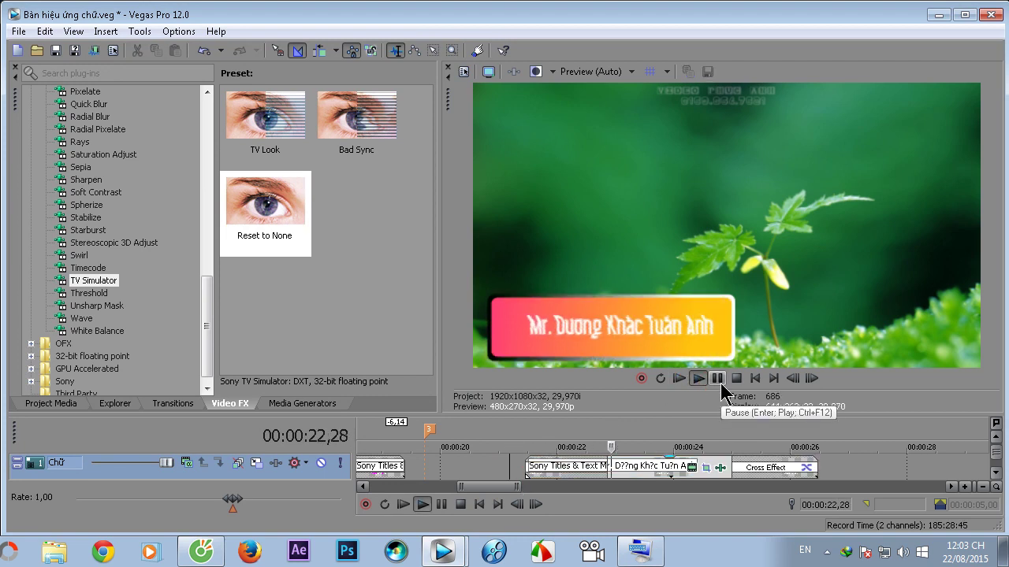
left_click(717, 379)
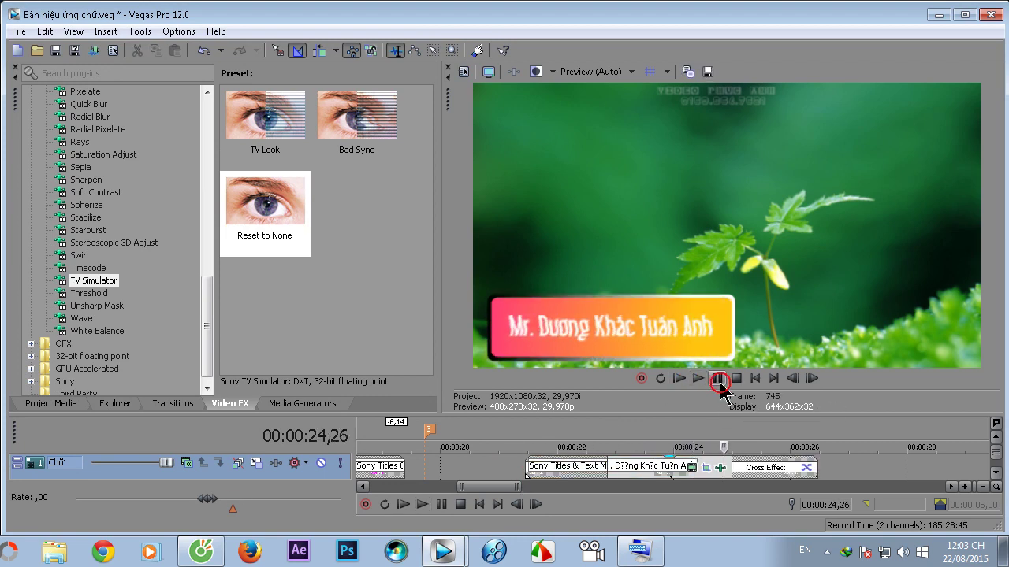
left_click_drag(648, 413, 541, 367)
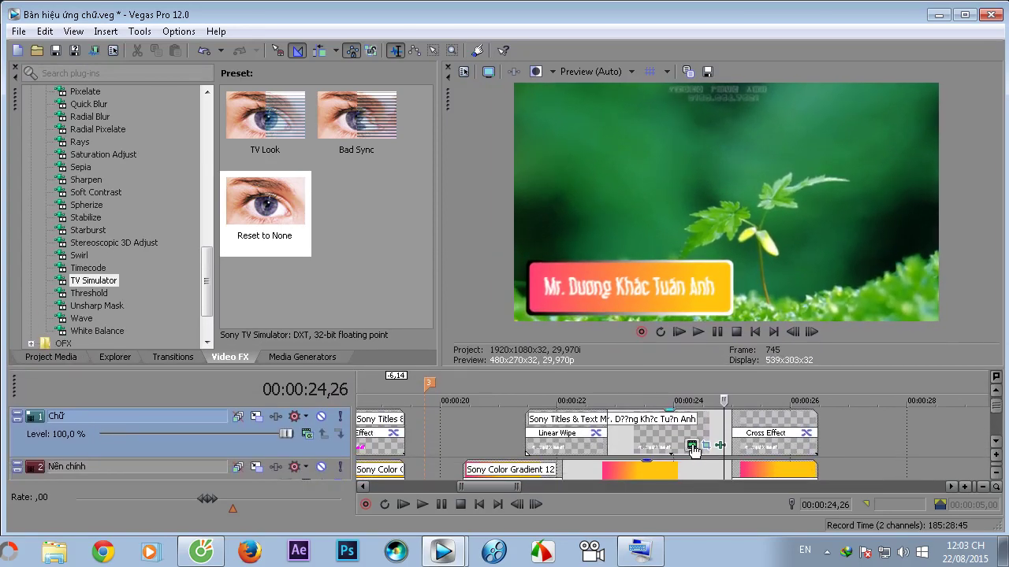
- Set the fourth title's text color to magenta (1,0; 0,0; 1,0; 1,0) and its outline width to 10,000
left_click(692, 446)
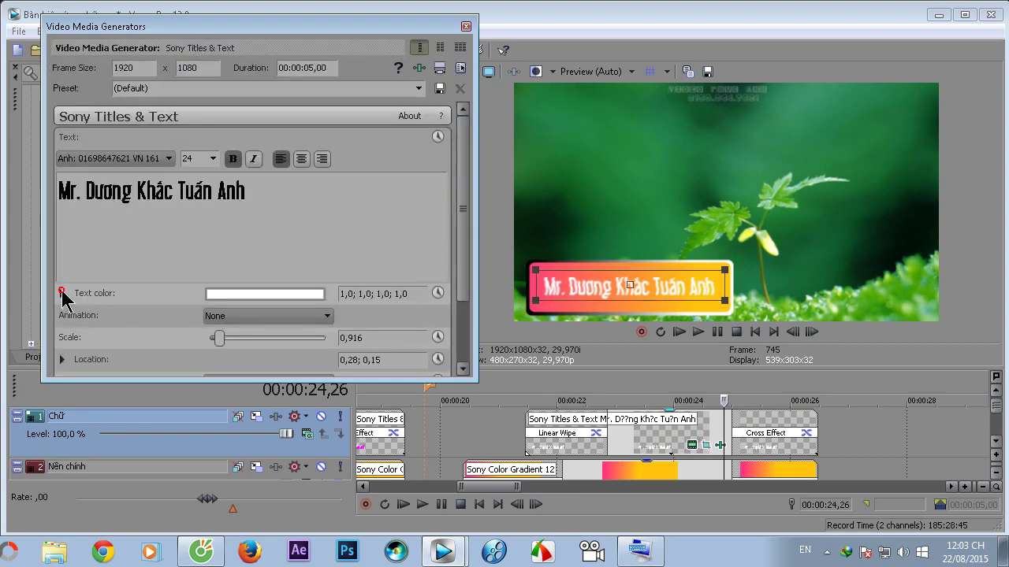
left_click(62, 293)
mouse_move(335, 336)
left_mouse_down()
mouse_move(324, 371)
mouse_move(311, 373)
mouse_move(300, 356)
mouse_move(223, 330)
left_mouse_up()
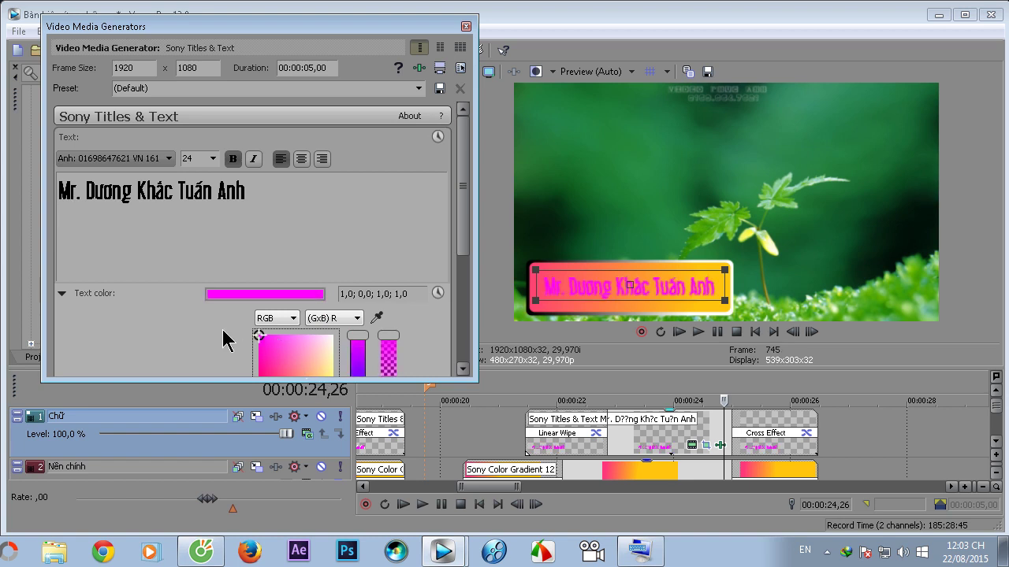
left_click_drag(465, 226, 331, 359)
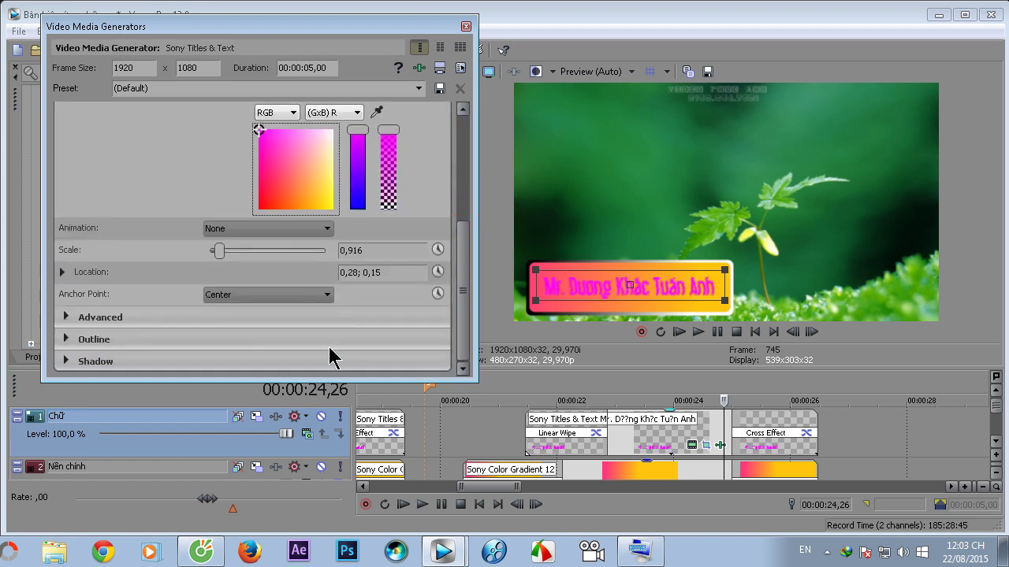
left_click(63, 340)
left_click_drag(210, 361, 552, 403)
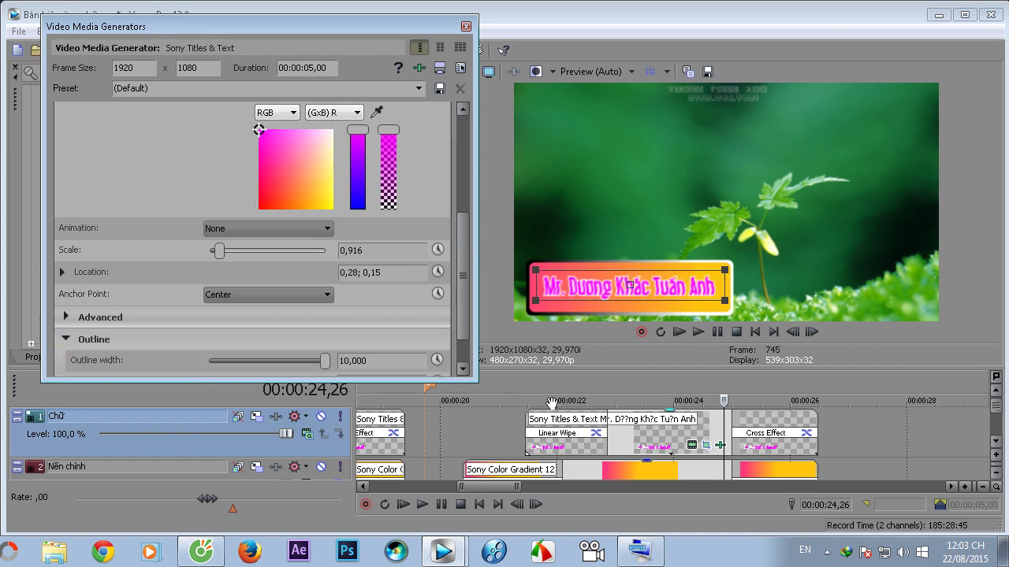
- Play the recolored fourth title from just before its text event and close the text generator settings
left_click(523, 450)
key("space")
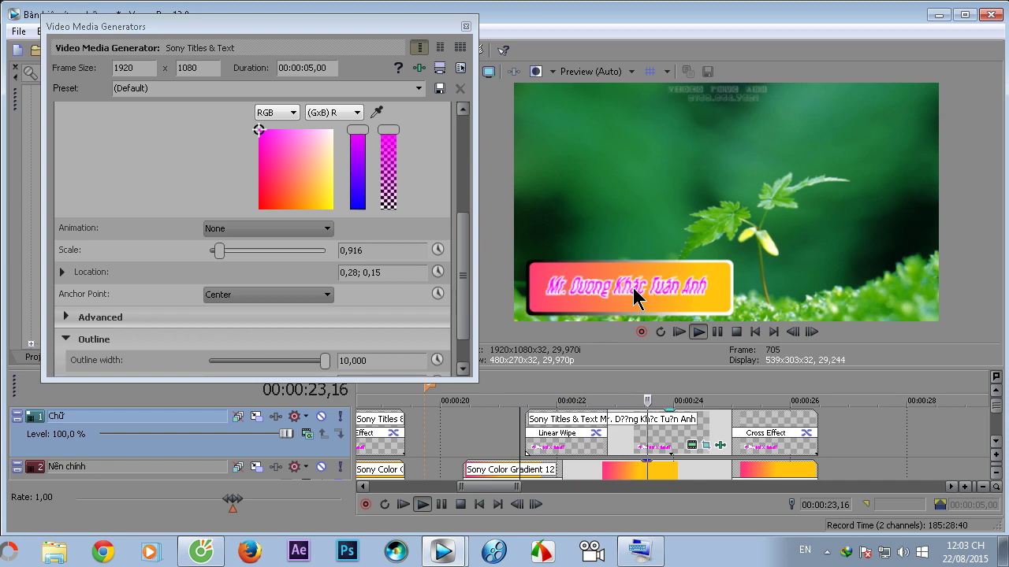
left_click(466, 26)
left_click(716, 332)
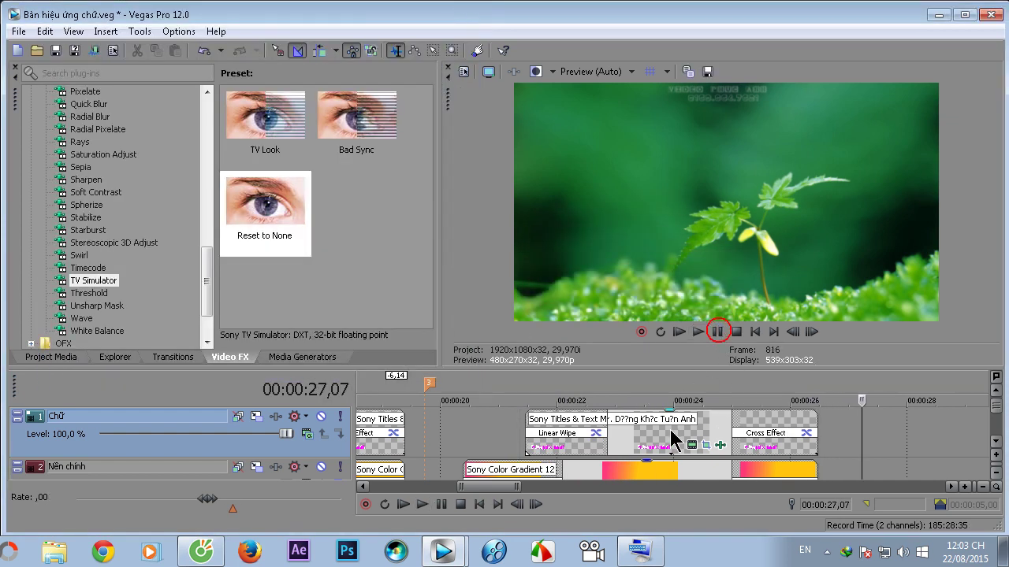
- Set TV Simulator's Scan phasing to ,6060 on the fourth title's text, play the result and close the effect settings
left_click(669, 429)
left_click_drag(723, 447, 722, 446)
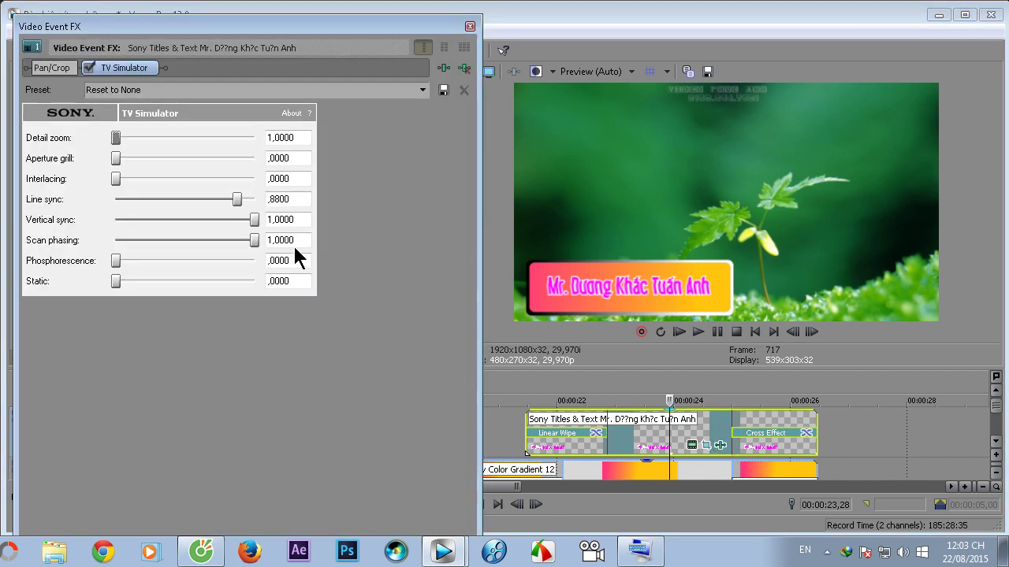
left_click_drag(255, 242, 202, 244)
left_click(516, 439)
key("space")
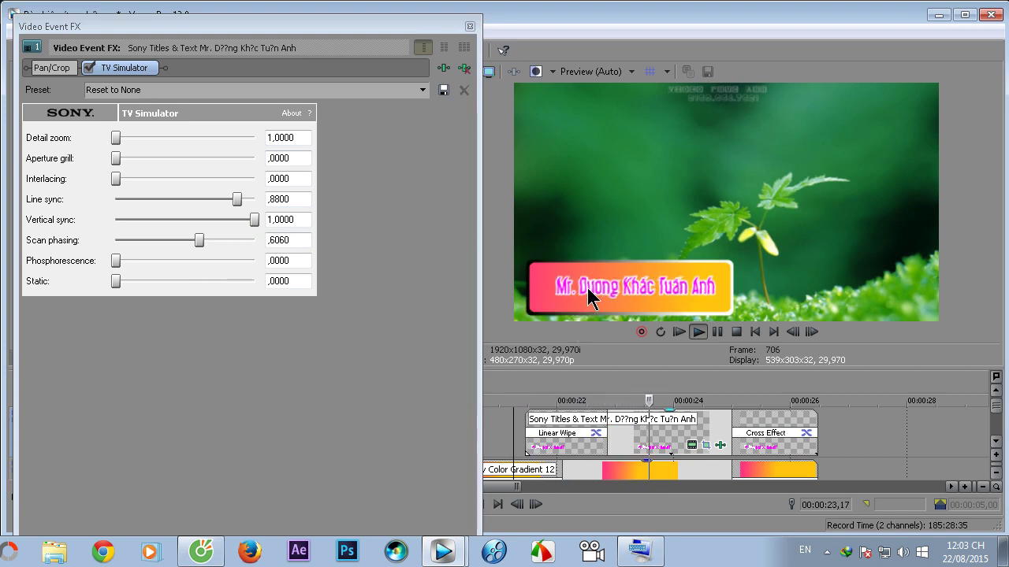
left_click(716, 332)
left_click(470, 26)
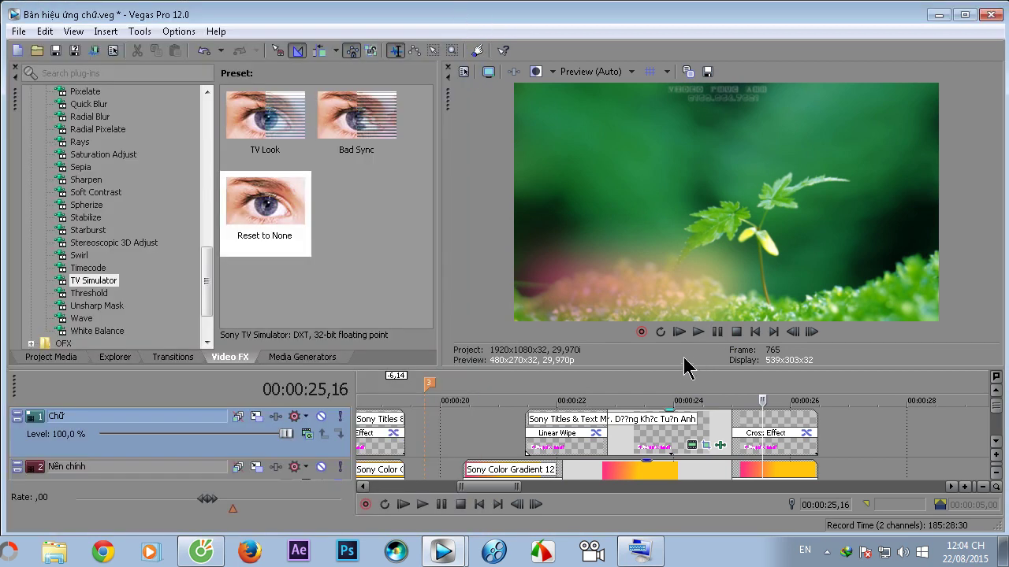
- Copy the first title's grouped text and gradient events
left_click_drag(679, 367, 679, 247)
scroll(573, 307, "down", 3)
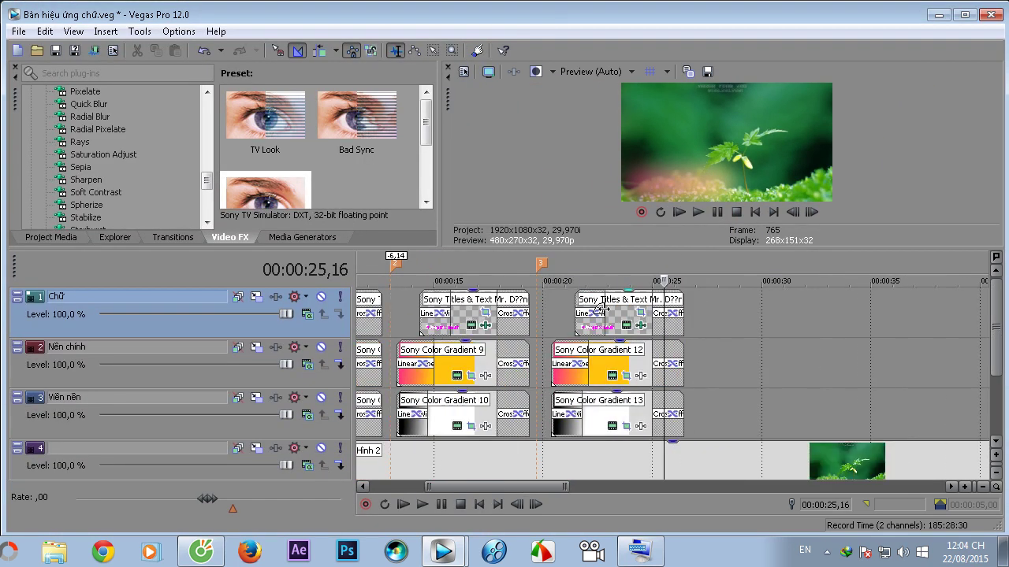
scroll(522, 336, "down", 2)
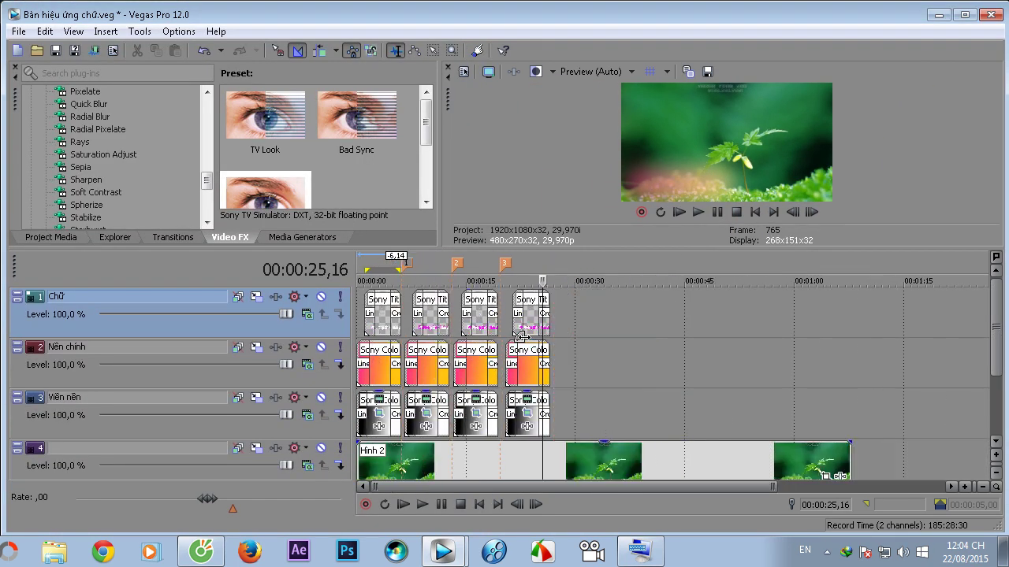
left_click(386, 319)
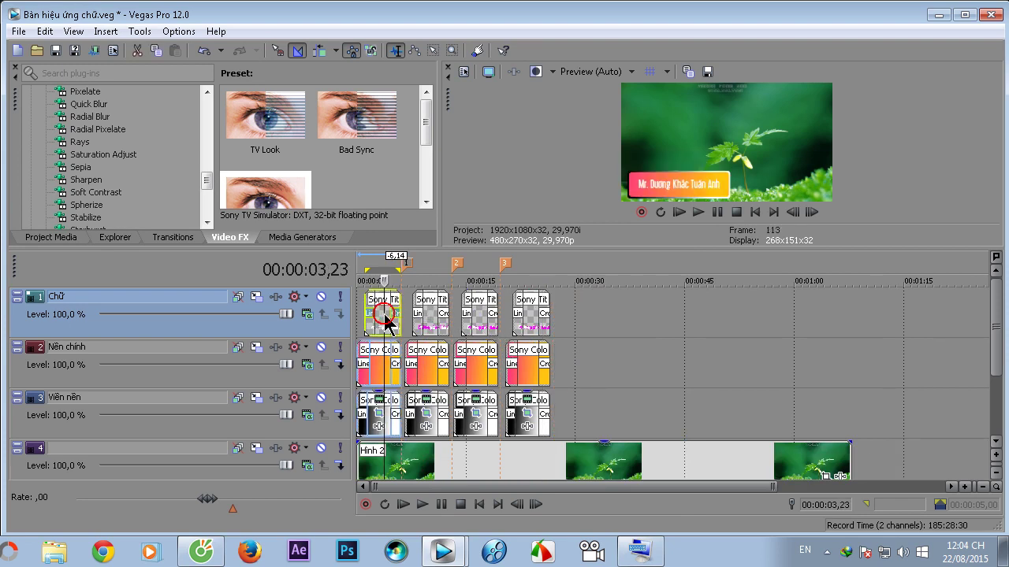
scroll(385, 323, "up", 3)
left_click(429, 315)
right_click(430, 311)
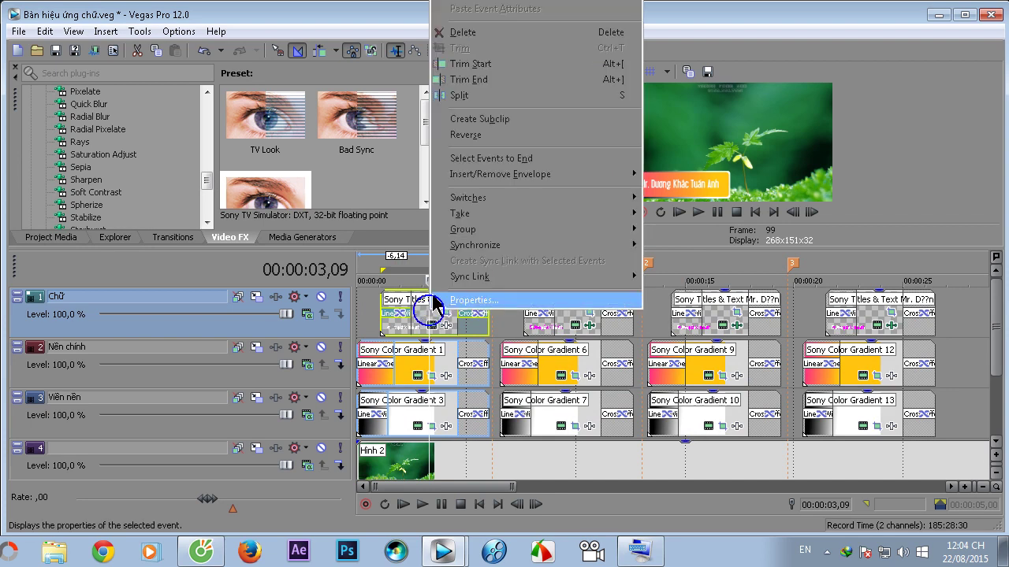
left_click(405, 248)
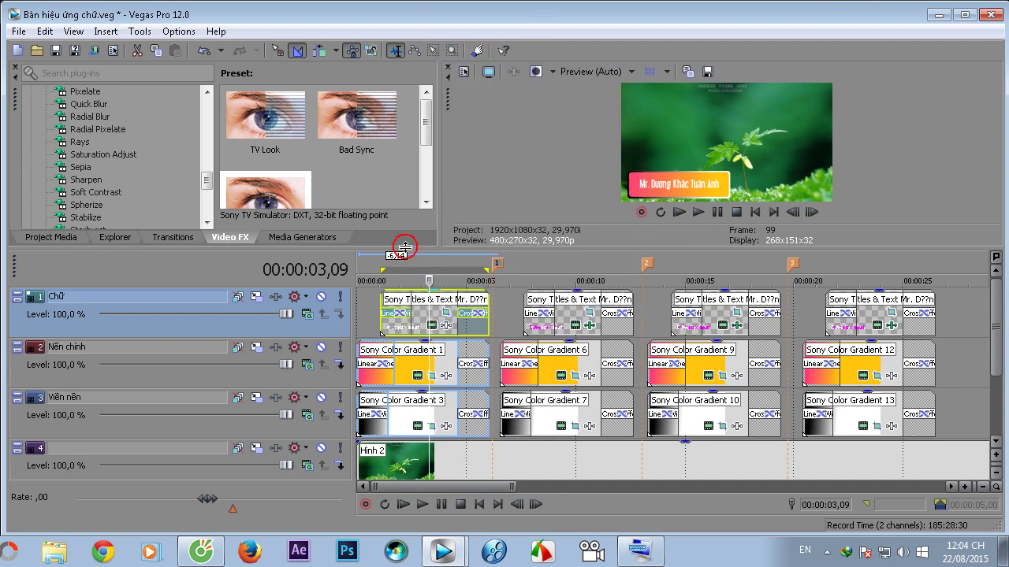
left_click_drag(405, 247, 417, 371)
right_click(423, 386)
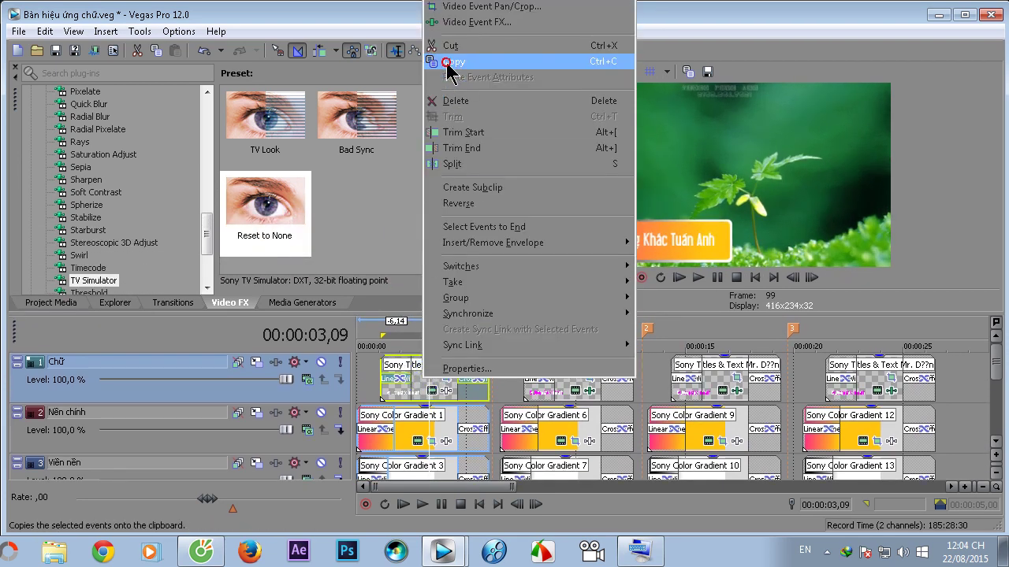
left_click(446, 62)
- Paste the copied title onto the tracks at 00:00:33,12, after the fourth title
left_click_drag(593, 315, 592, 246)
scroll(736, 316, "down", 8)
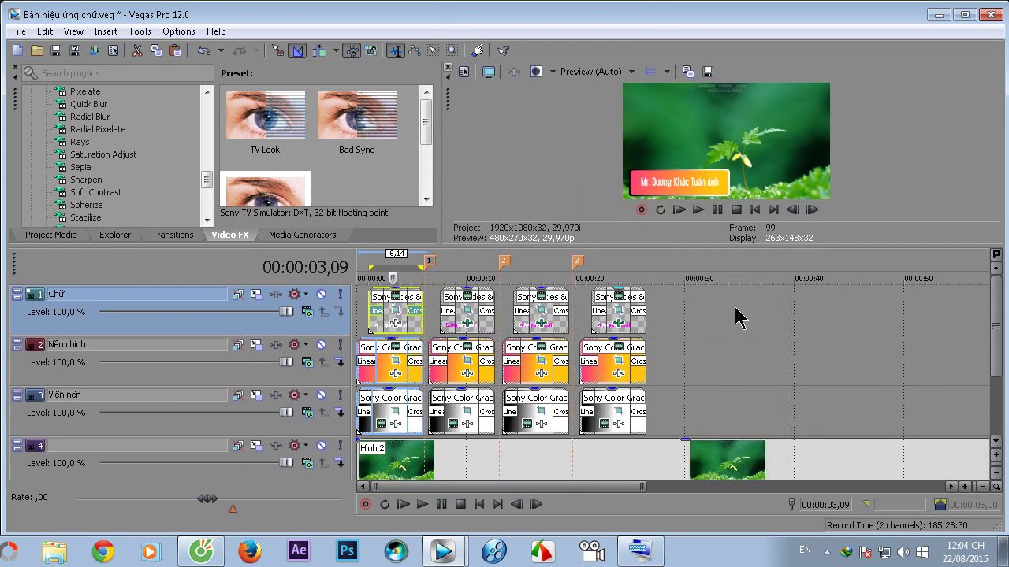
right_click(601, 307)
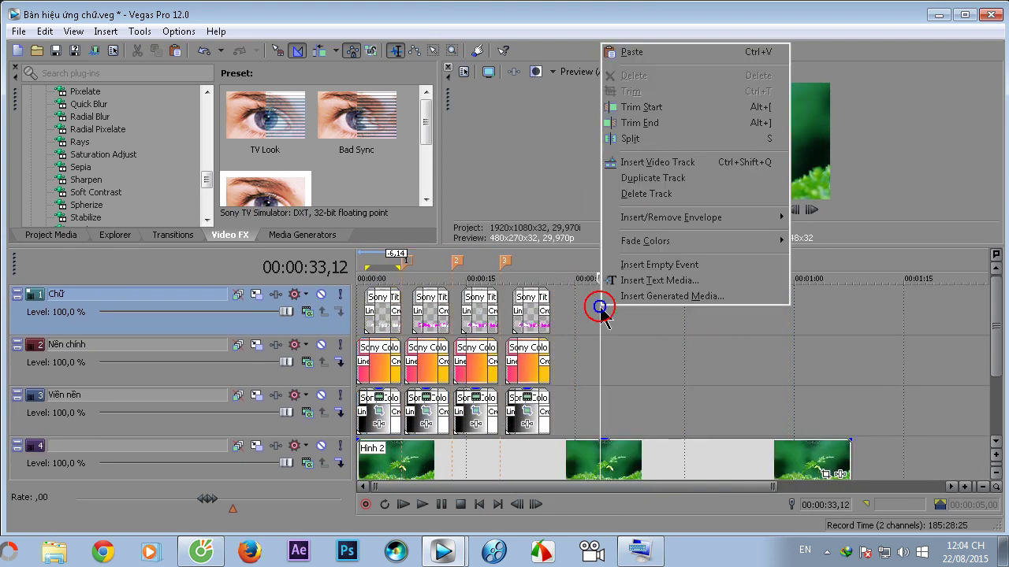
left_click(626, 51)
left_click(615, 257)
scroll(597, 357, "up", 3)
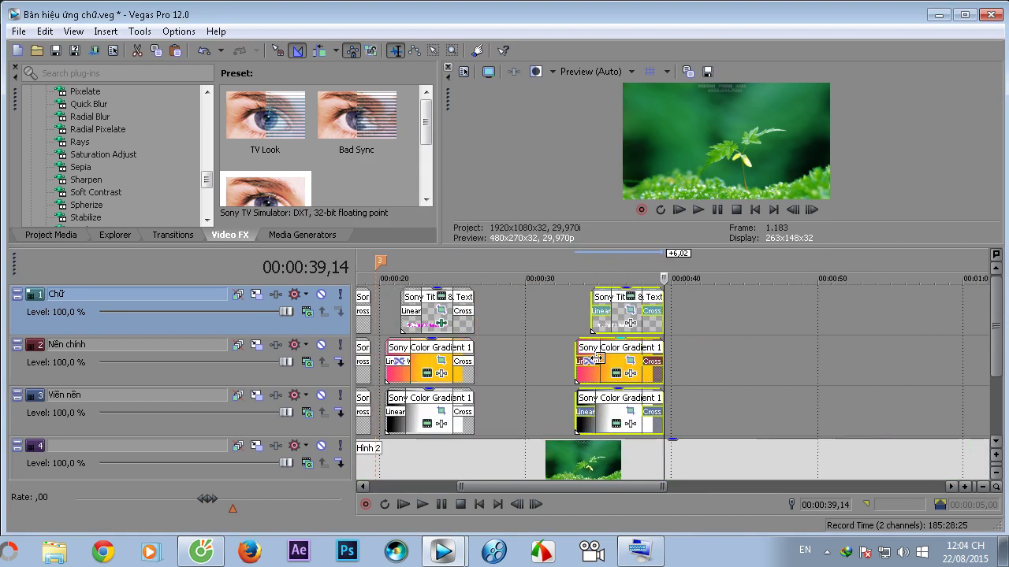
- Add a marker at 00:00:27,18, move the pasted title to start there, and enlarge the preview with the playhead at 00:00:30,16
left_click(490, 325)
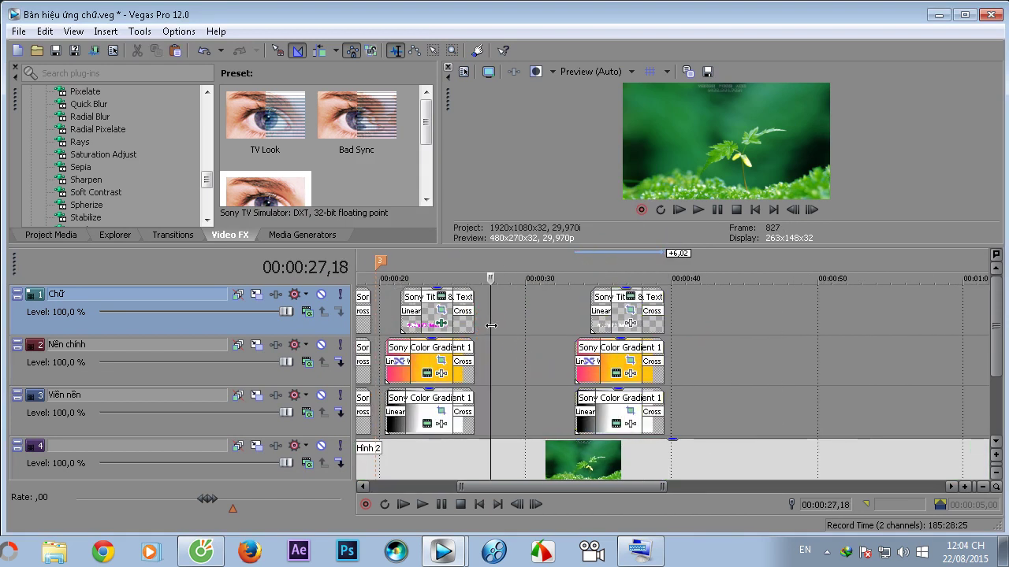
key("m")
left_click_drag(622, 319, 536, 318)
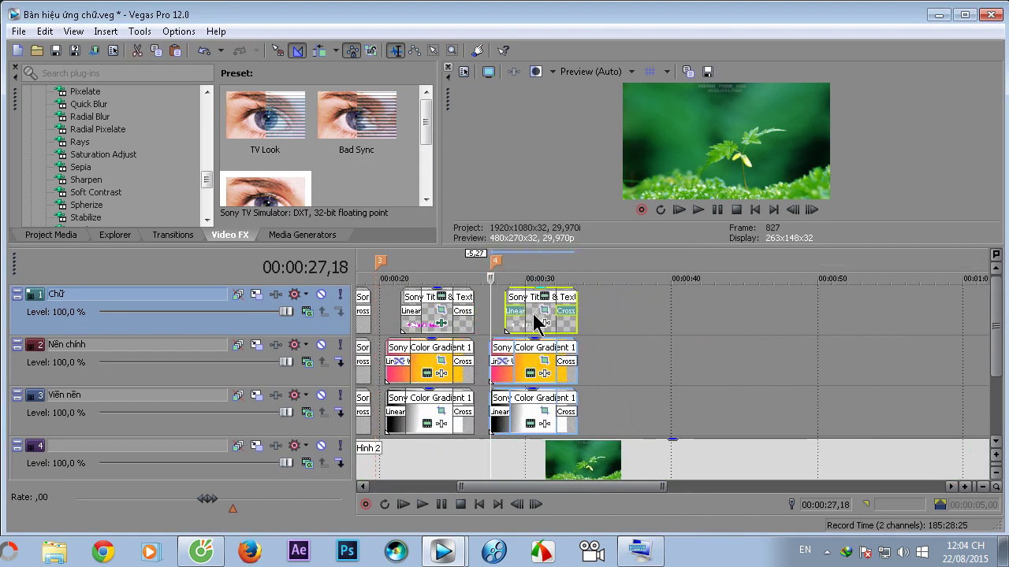
left_click_drag(678, 245, 677, 381)
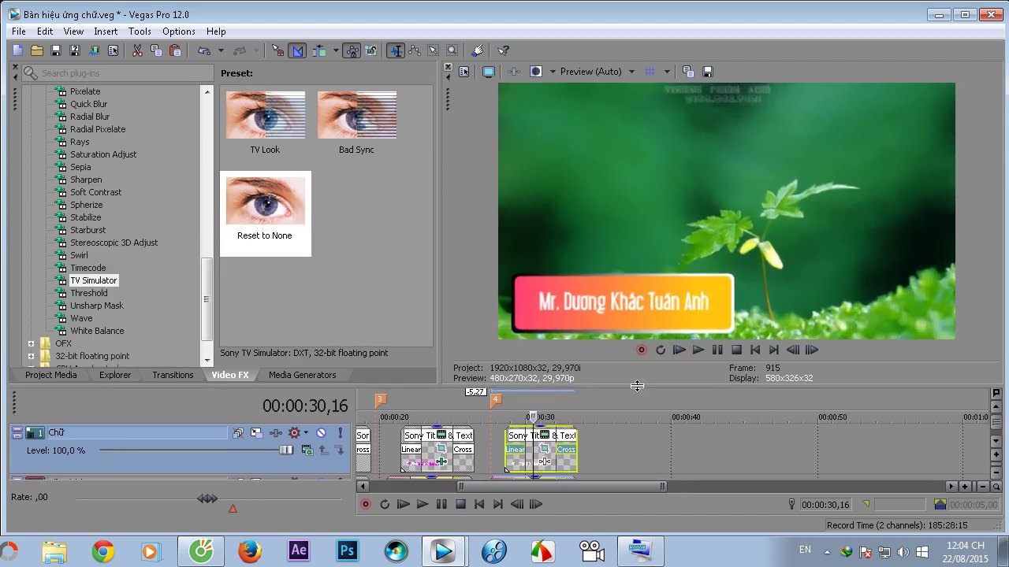
- Switch to the sample project Mẫu.veg and play its title between markers 3 and 4 from 00:00:37,04
left_click(444, 552)
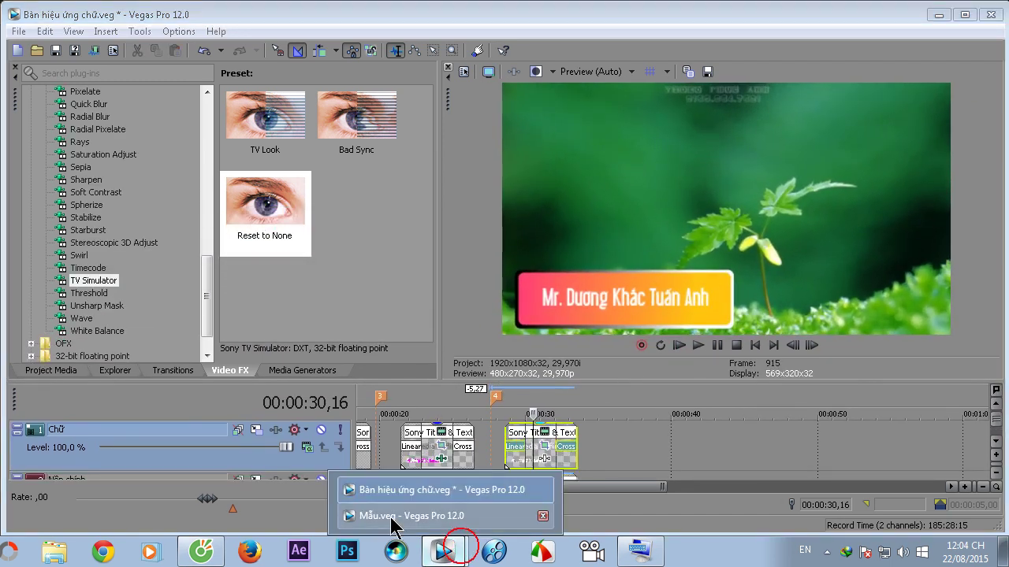
left_click(389, 513)
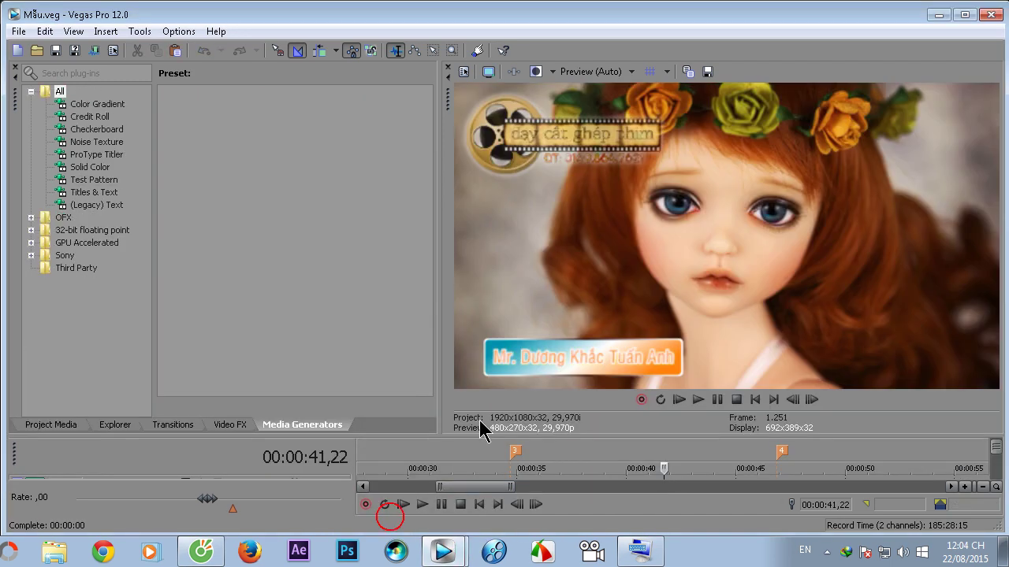
double_click(592, 435)
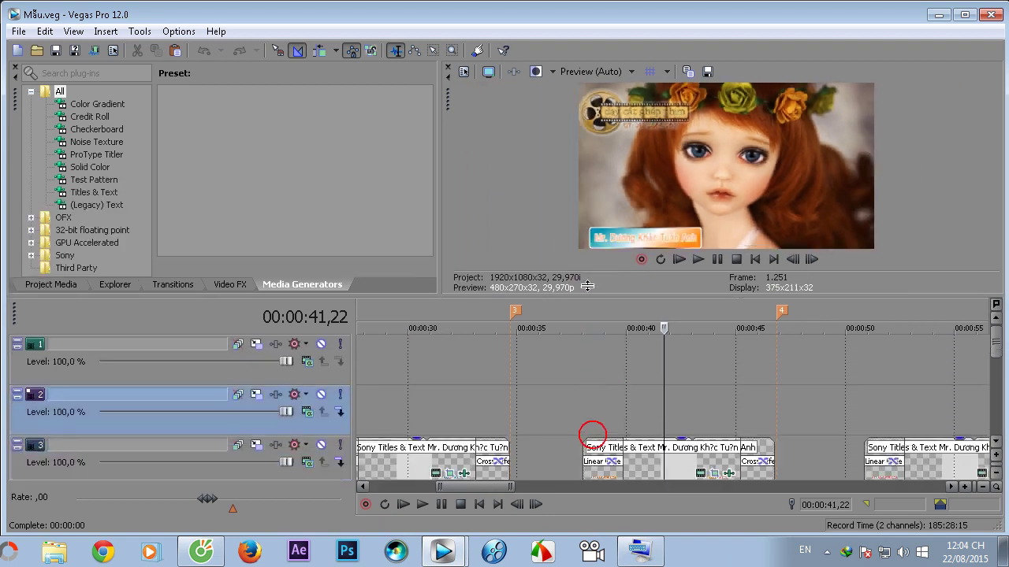
left_click(565, 410)
double_click(705, 260)
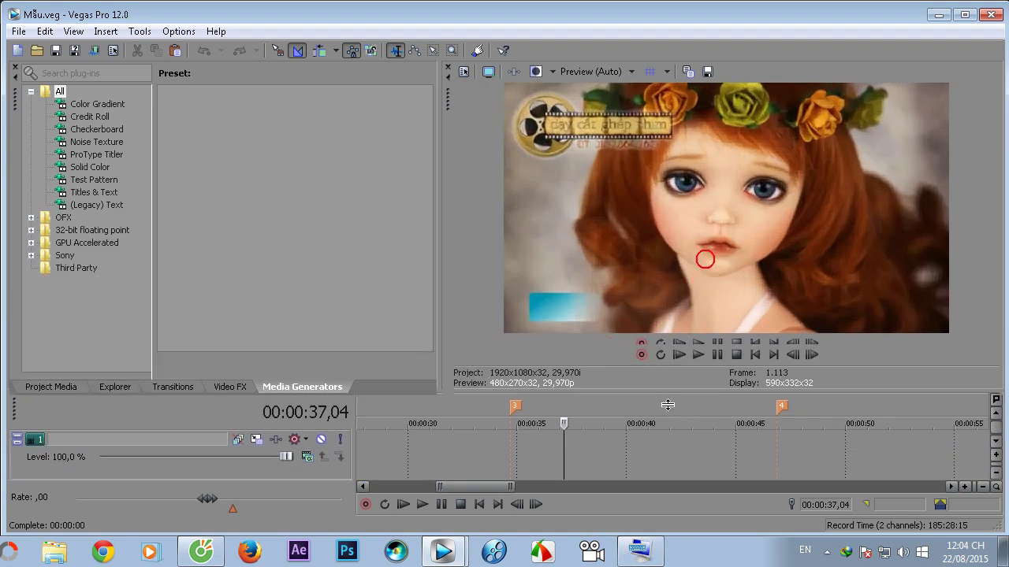
left_click(699, 397)
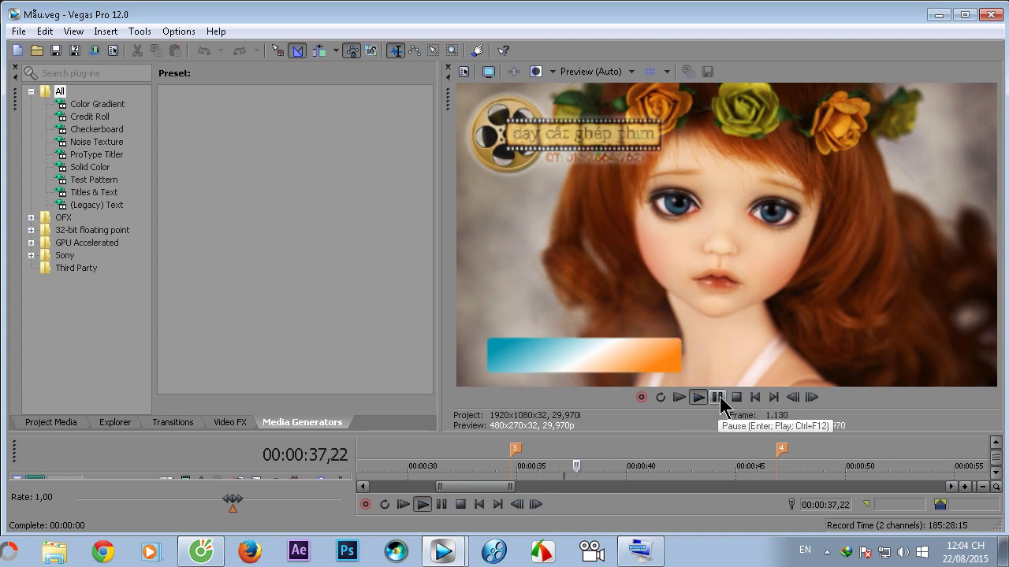
left_click(718, 398)
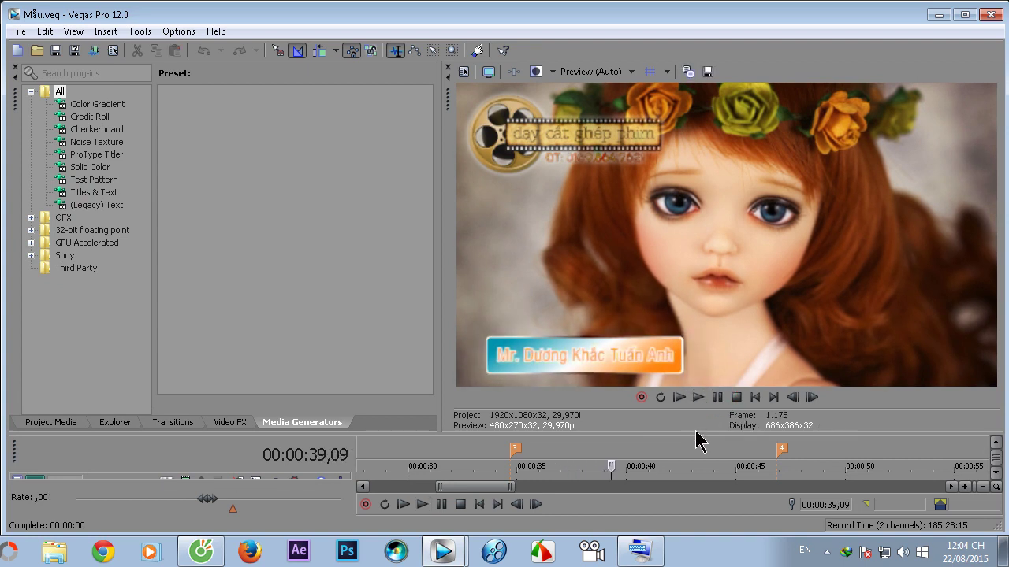
double_click(699, 431)
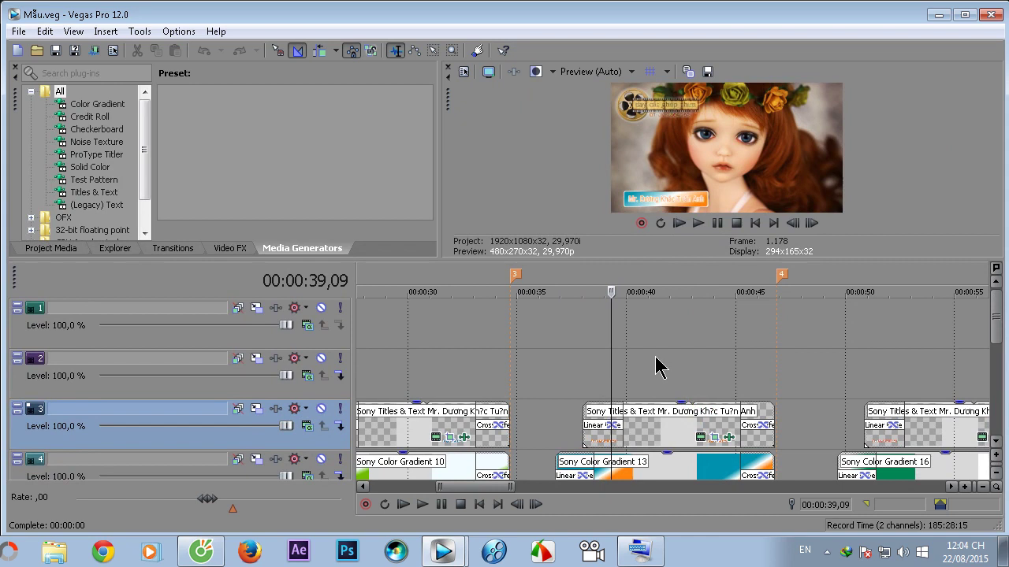
- Play the sample title following marker 4 from 00:00:49,14 and show more of the sample timeline
left_click_drag(613, 373, 797, 327)
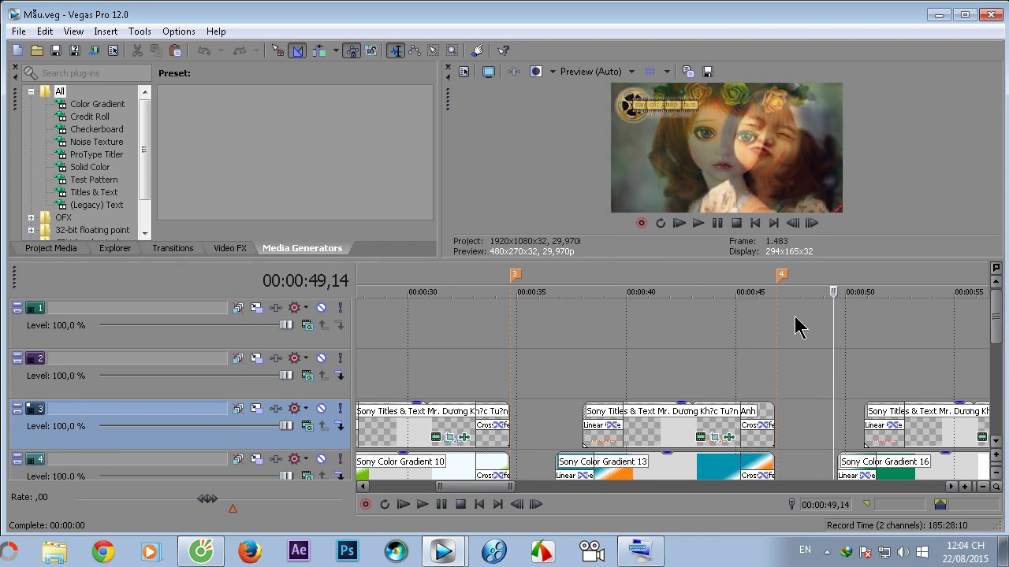
double_click(759, 263)
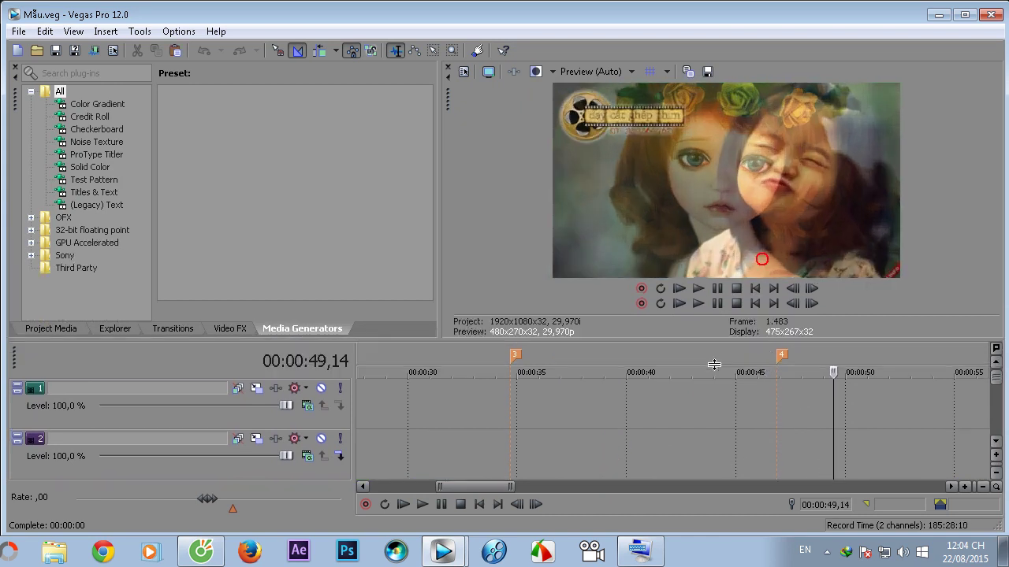
left_click(698, 401)
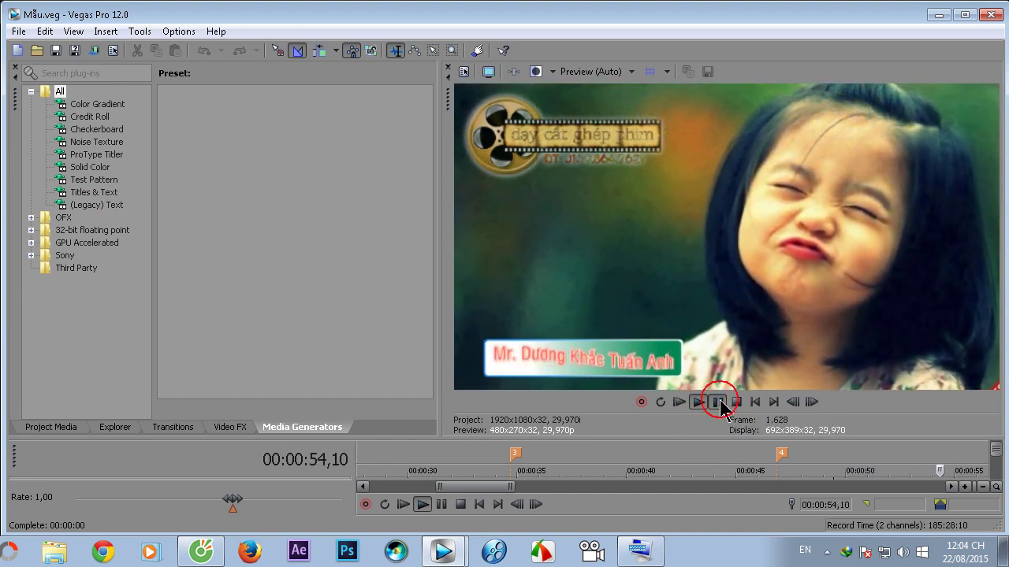
left_click(718, 402)
left_click_drag(700, 439, 698, 312)
scroll(693, 411, "down", 3)
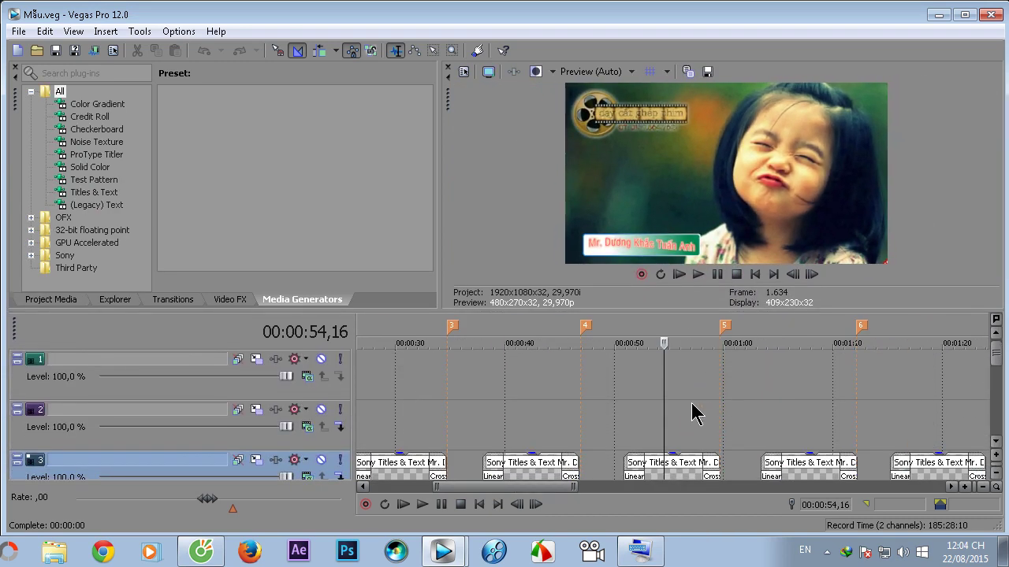
- Examine both Wave keyframes on the sample title text between markers 4 and 5, and return to the project Bàn hiệu ứng chữ.veg
left_click(995, 355)
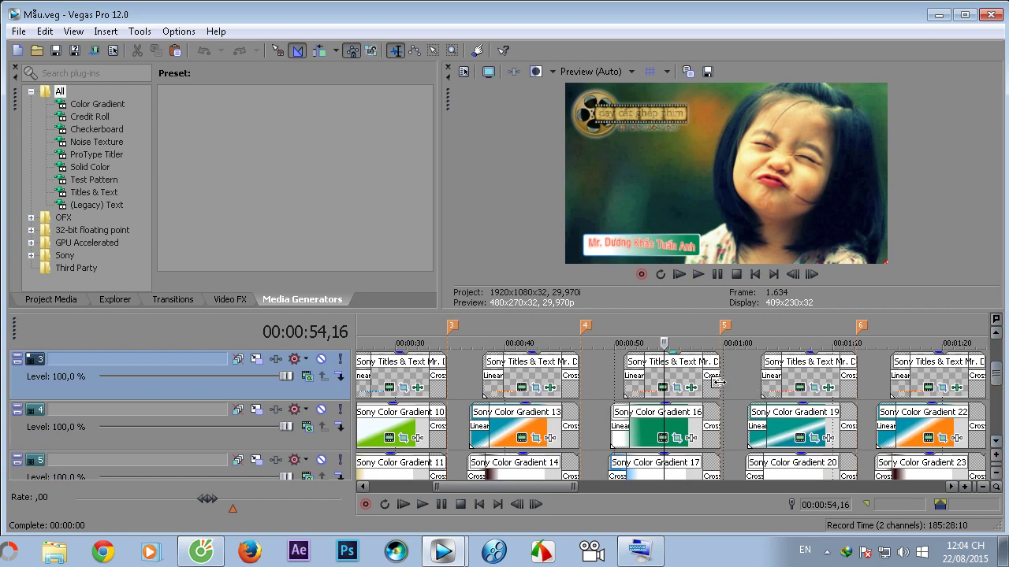
left_click(693, 388)
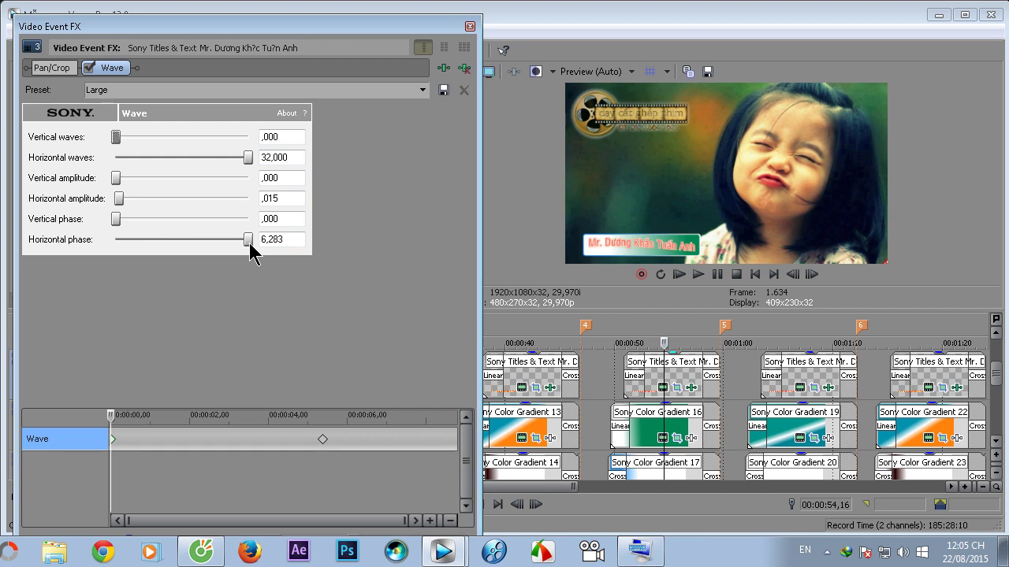
left_click(322, 439)
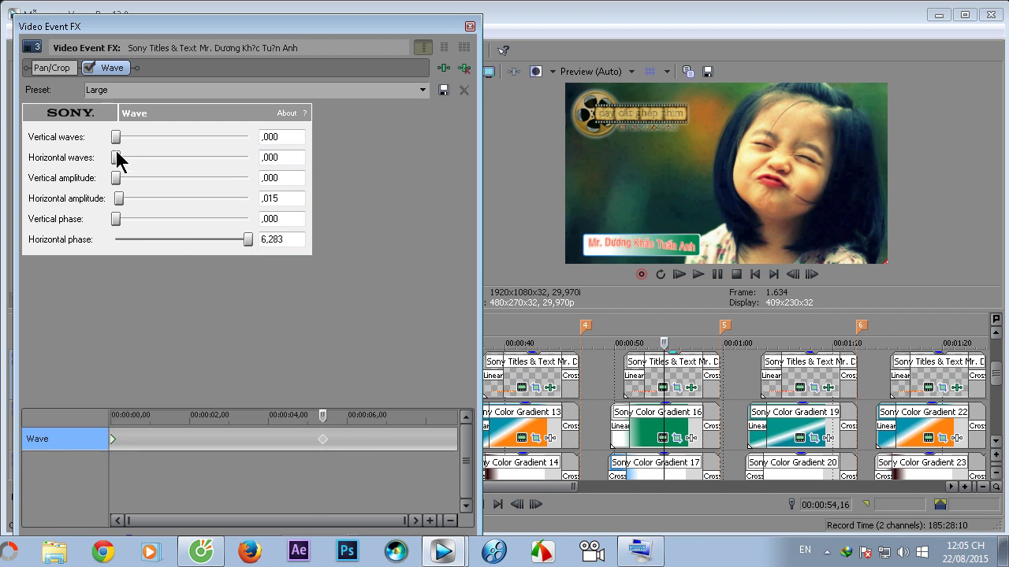
left_click(469, 26)
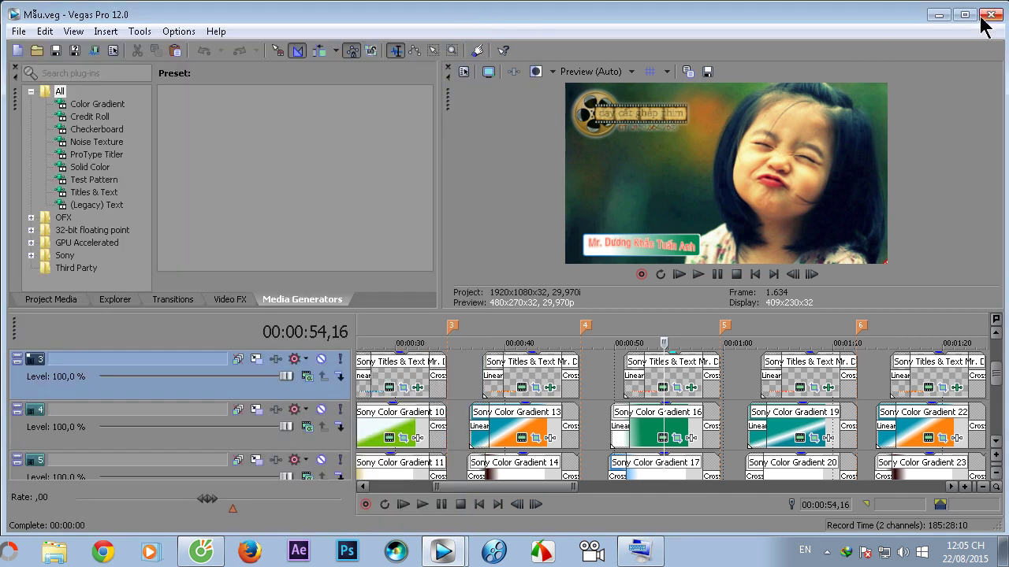
left_click(939, 16)
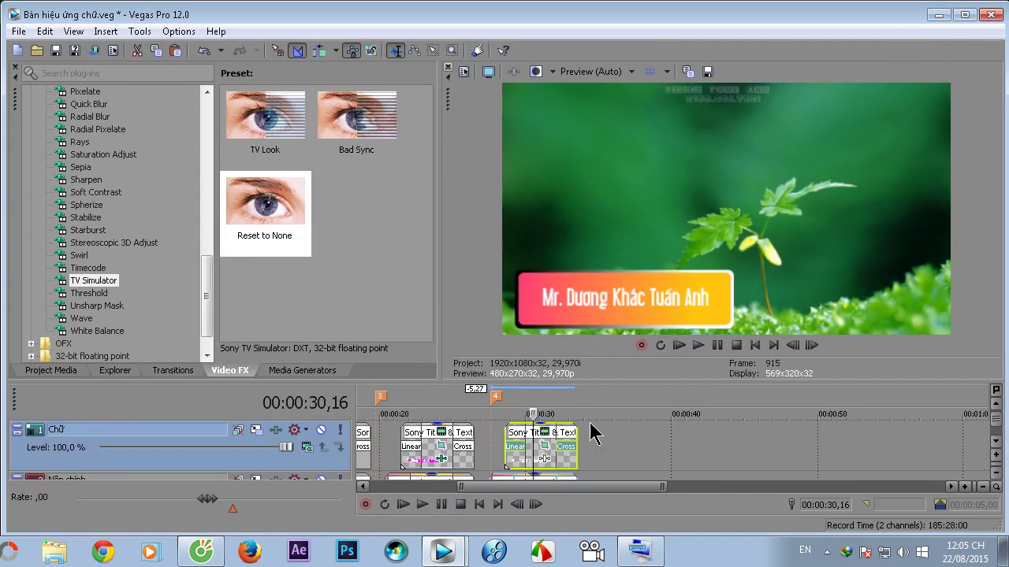
- Apply the Wave effect with the Reset to None preset to the fifth title's text and enable its keyframe animation
scroll(593, 432, "up", 3)
left_click(669, 449)
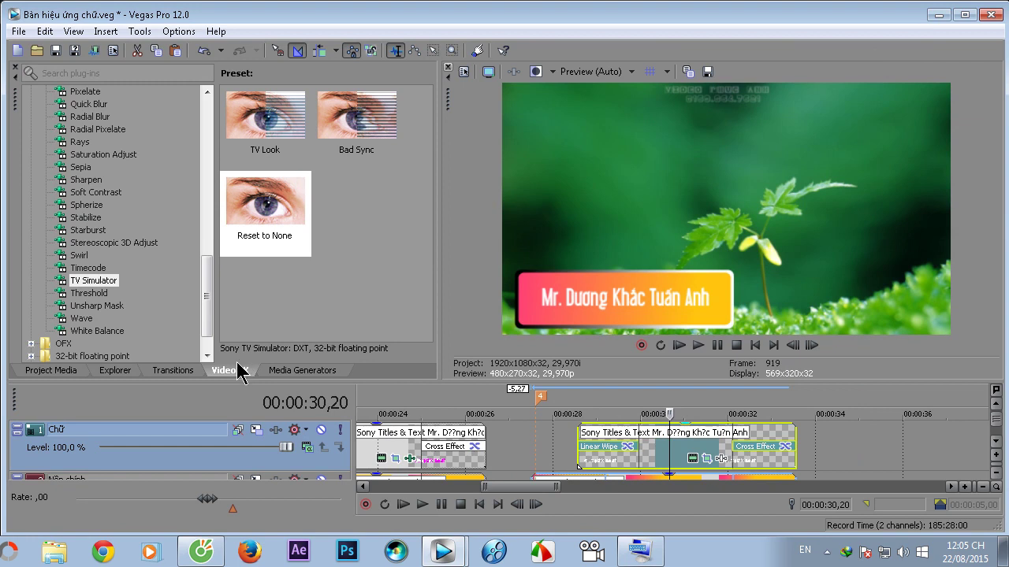
left_click_drag(208, 285, 208, 298)
left_click(82, 281)
left_click_drag(256, 106, 679, 449)
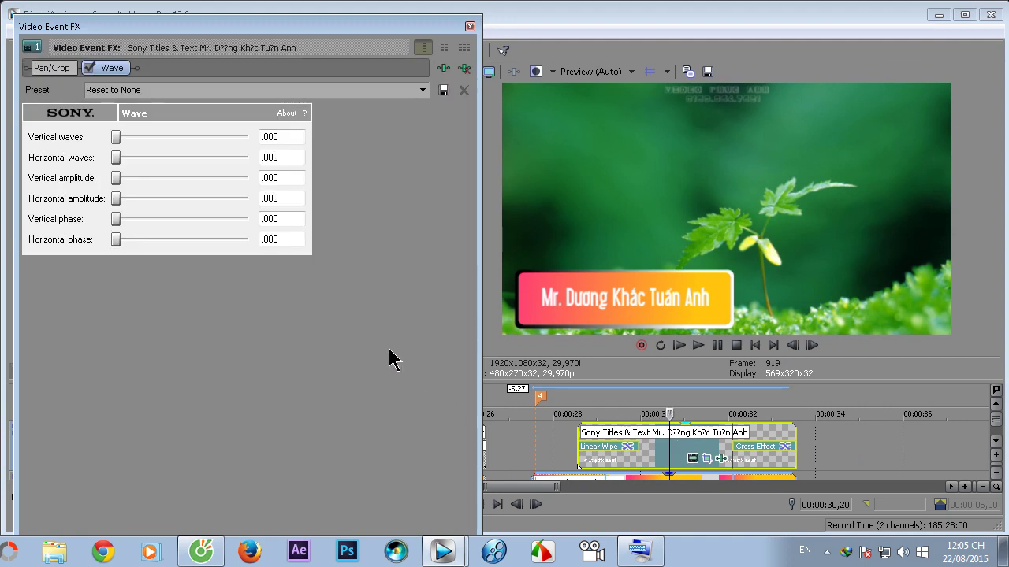
double_click(212, 20)
left_click(62, 274)
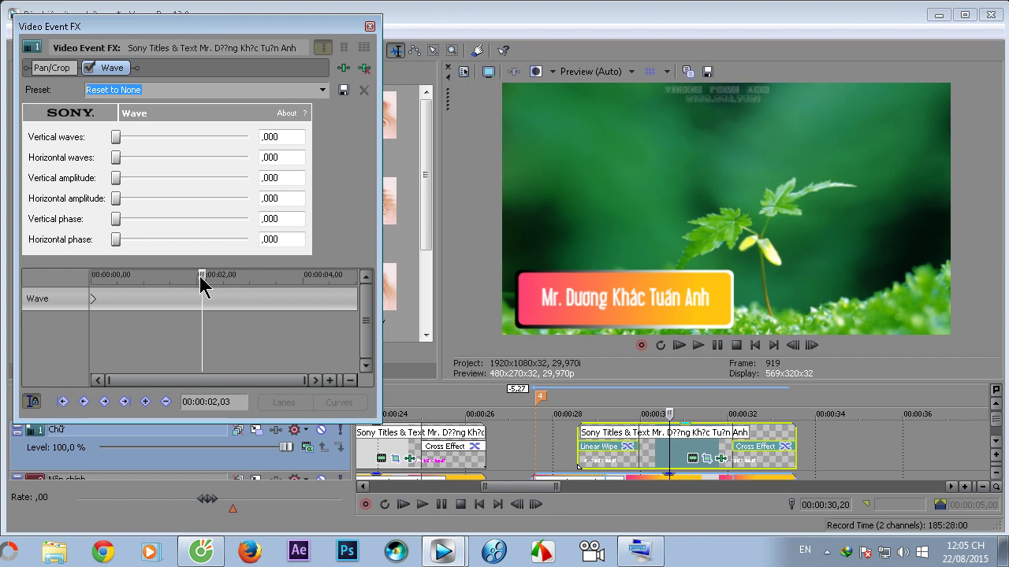
- Set the first Wave keyframe at 00:00:00,00 to horizontal waves 32,000 and horizontal phase 6,283
left_click(90, 299)
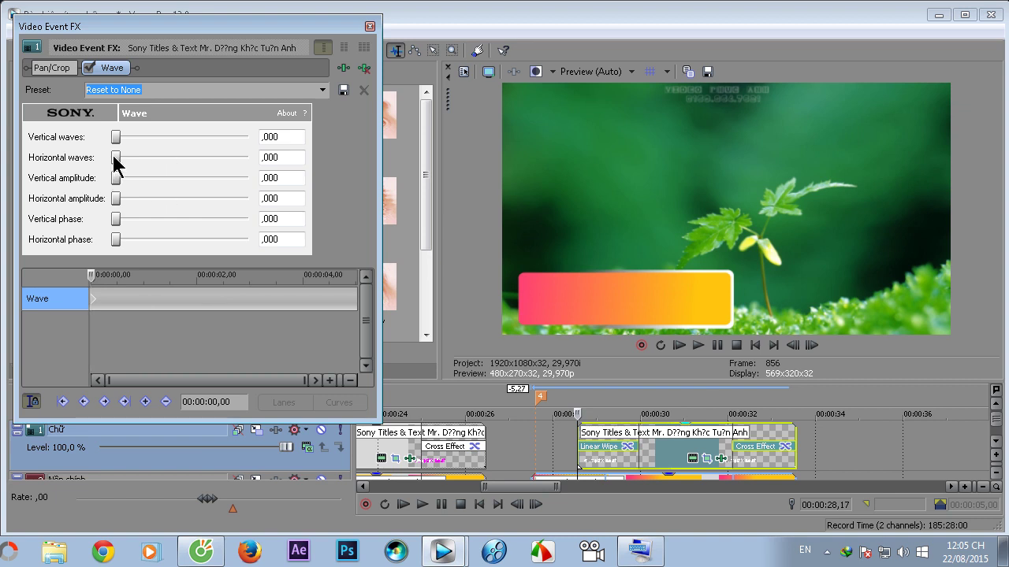
left_click_drag(116, 158, 286, 146)
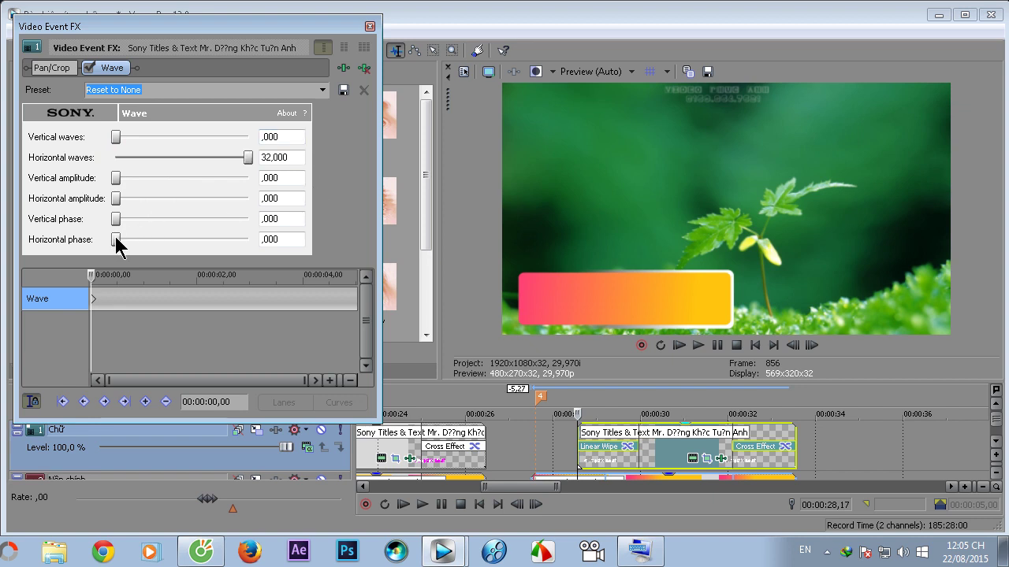
left_click_drag(116, 239, 387, 244)
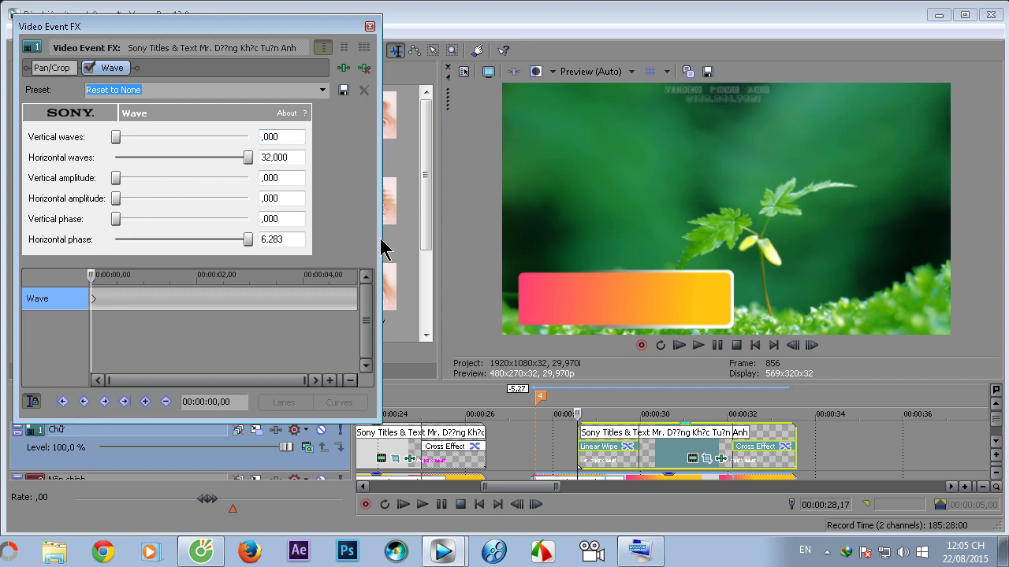
- Add a Wave keyframe at 00:00:03,24 with horizontal waves at 0 and preview the effect at 00:00:02,11
left_click(94, 280)
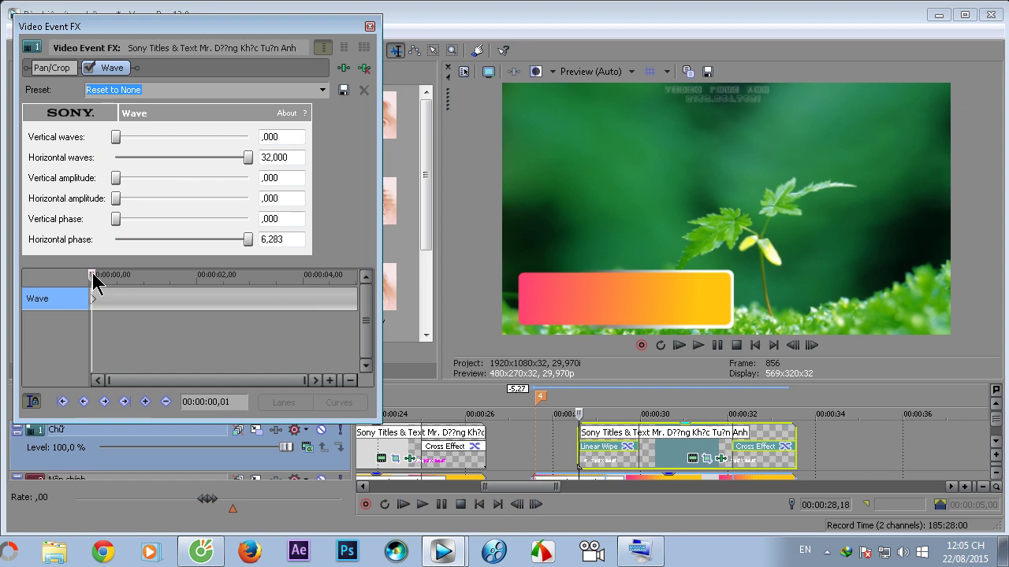
left_click_drag(93, 275, 293, 290)
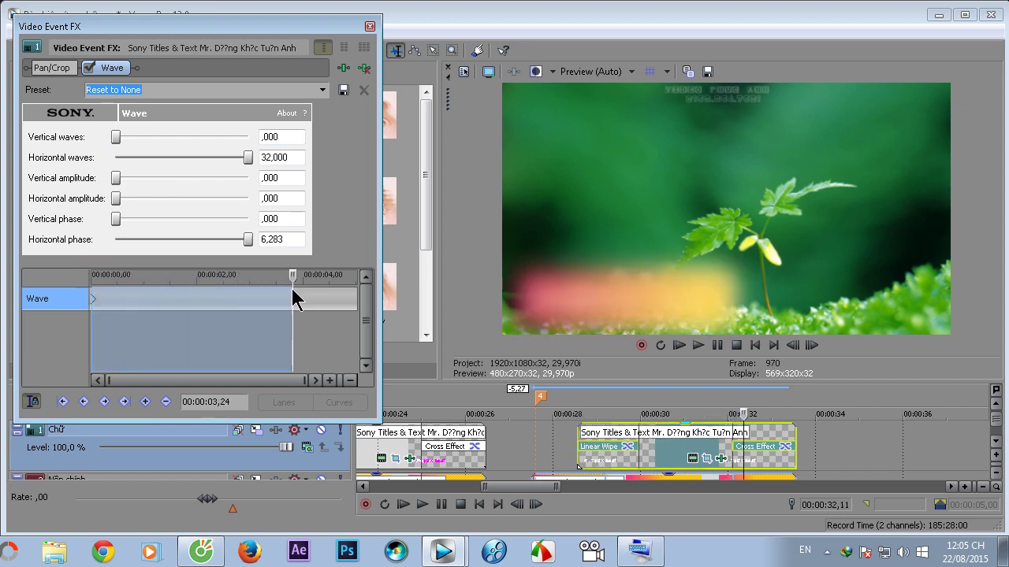
left_click(292, 299)
left_click_drag(249, 158, 87, 168)
left_click_drag(292, 285, 216, 277)
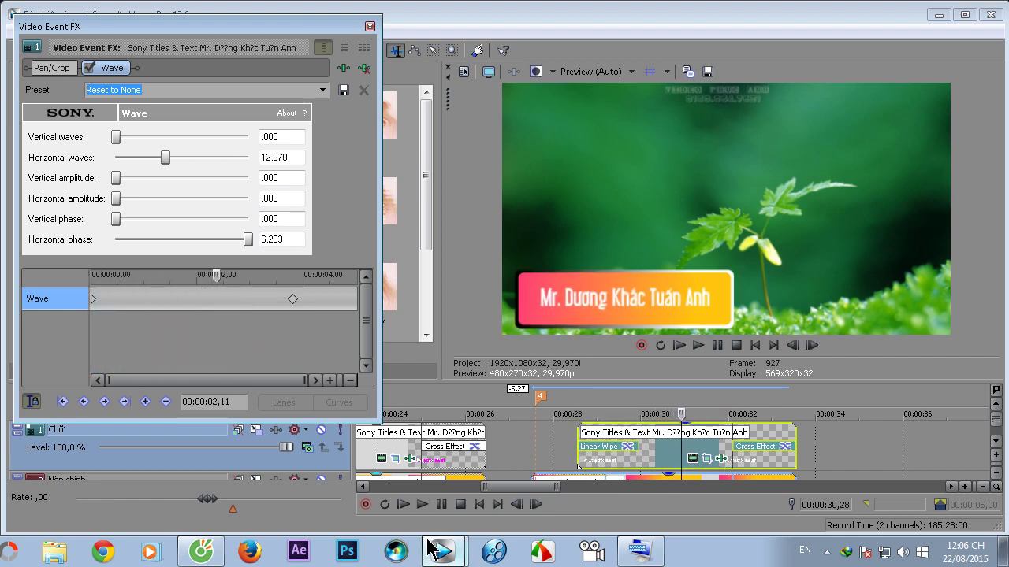
- Switch to the sample project Mẫu.veg and check the horizontal amplitude in its title's Wave effect
left_click(429, 550)
left_click(417, 515)
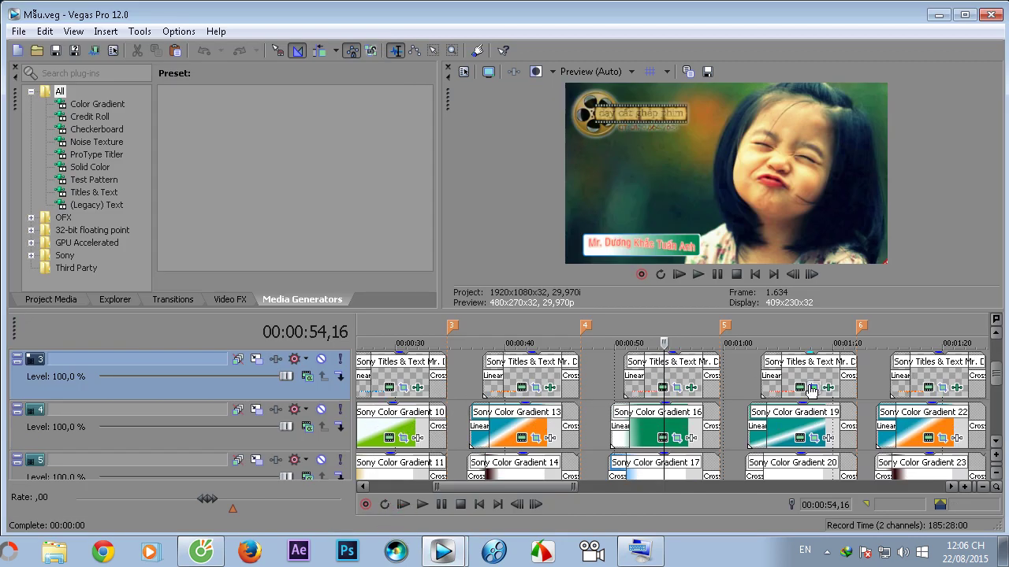
left_click(690, 387)
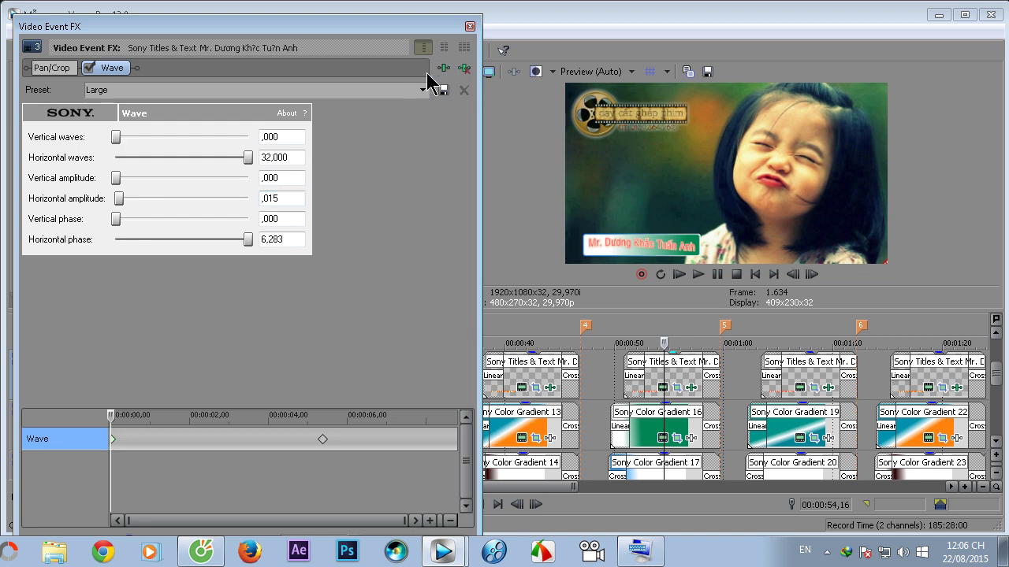
double_click(284, 198)
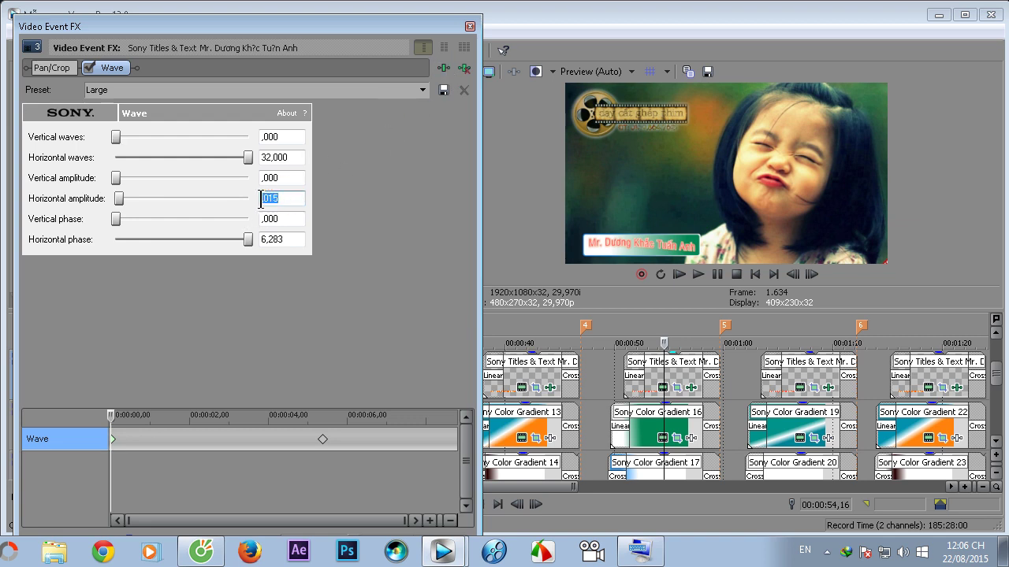
left_click(470, 26)
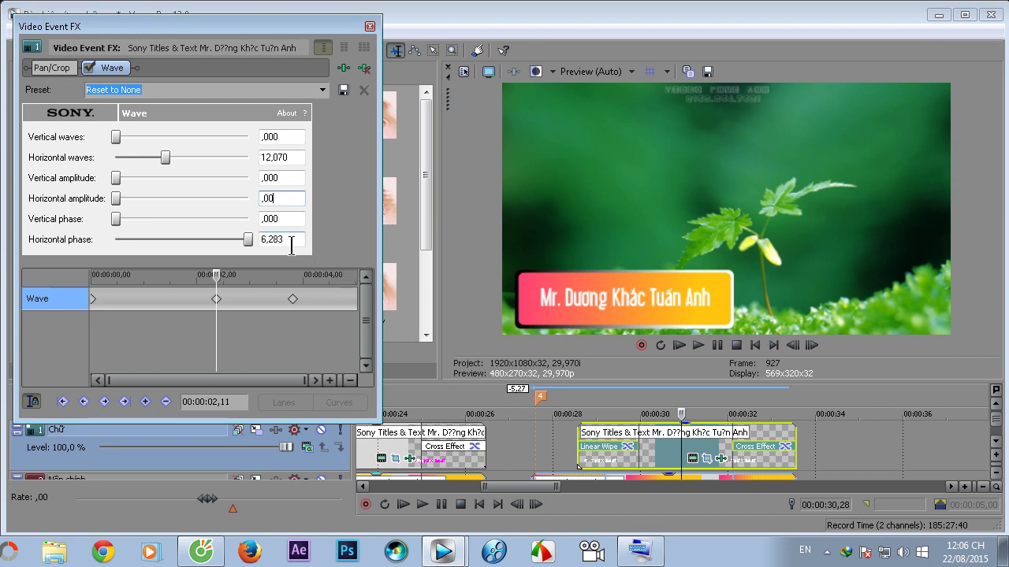
- Set the Wave's horizontal amplitude to ,015 at 00:00:02,11 with the help of the On-Screen Keyboard
left_click(634, 552)
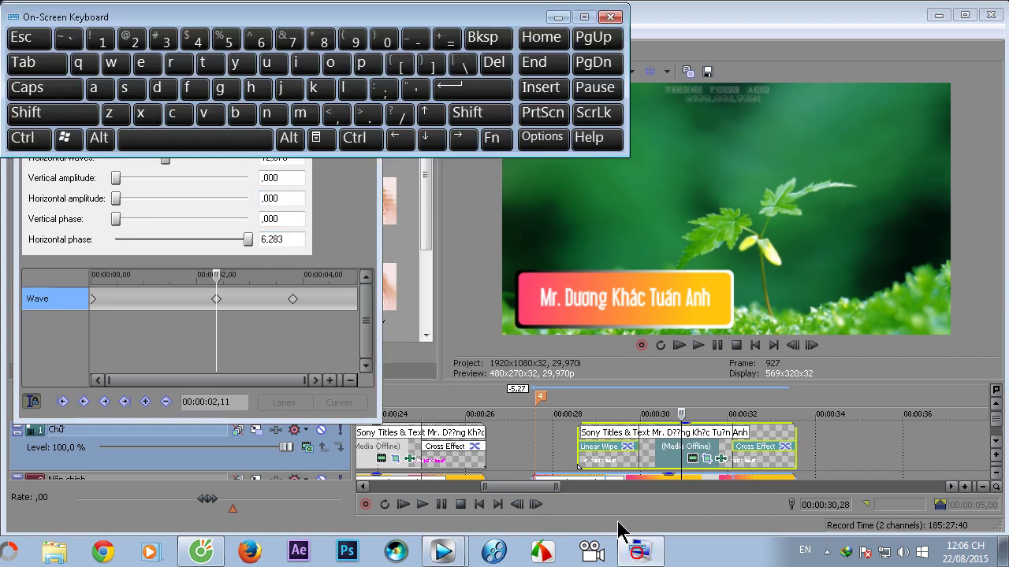
left_click(290, 198)
left_click(38, 63)
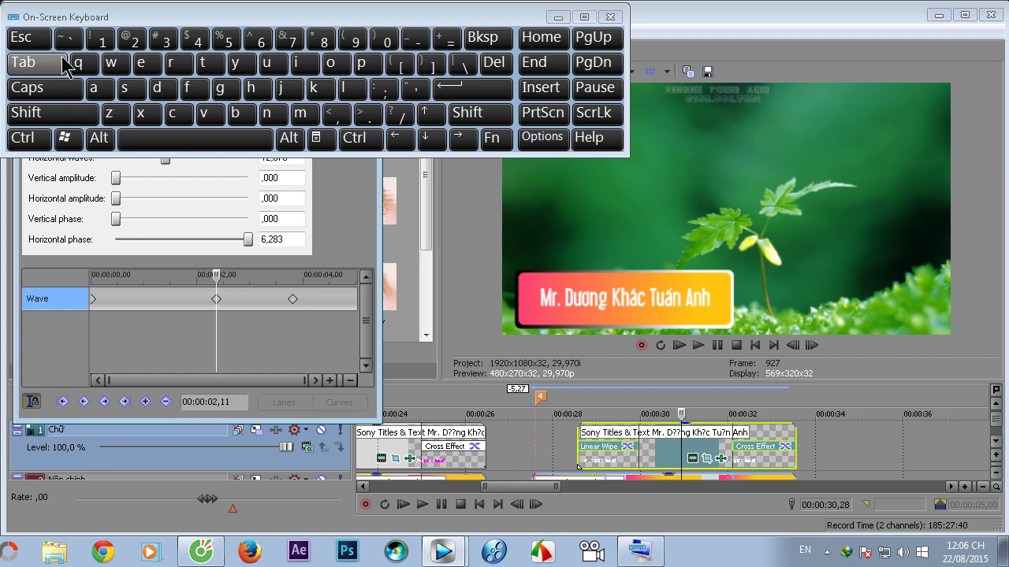
left_click(226, 46)
left_click(286, 202)
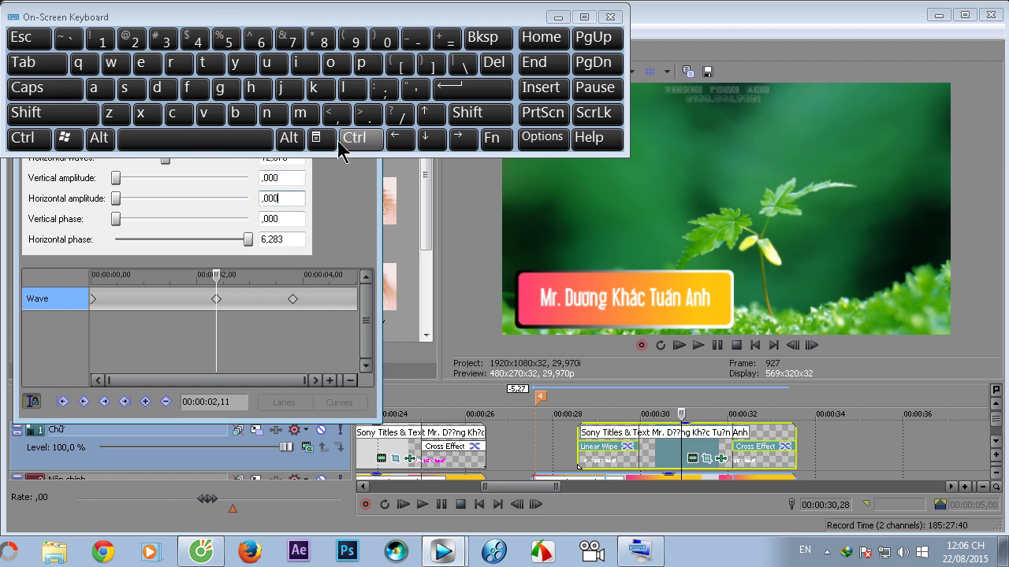
left_click(481, 64)
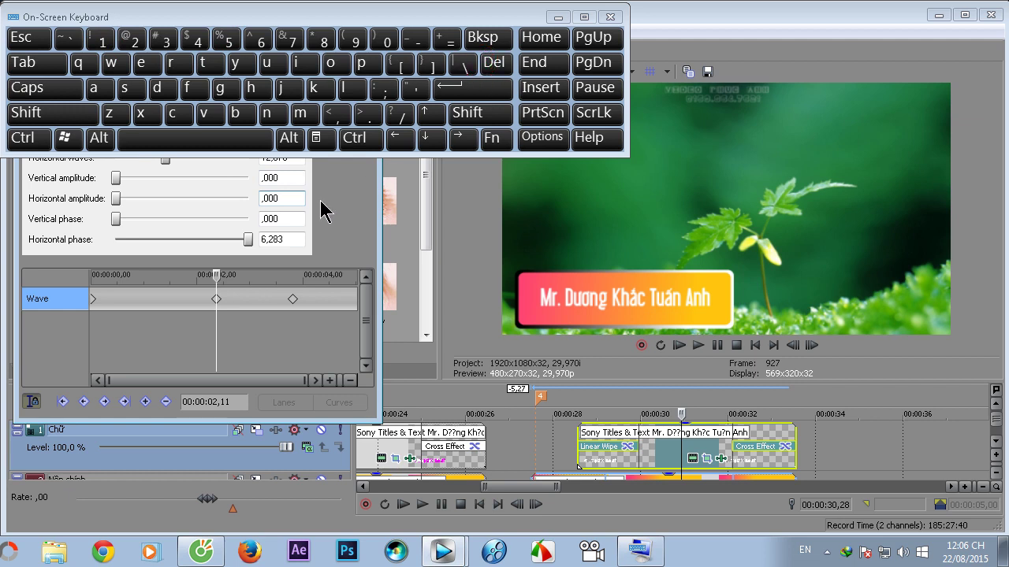
left_click_drag(284, 198, 269, 200)
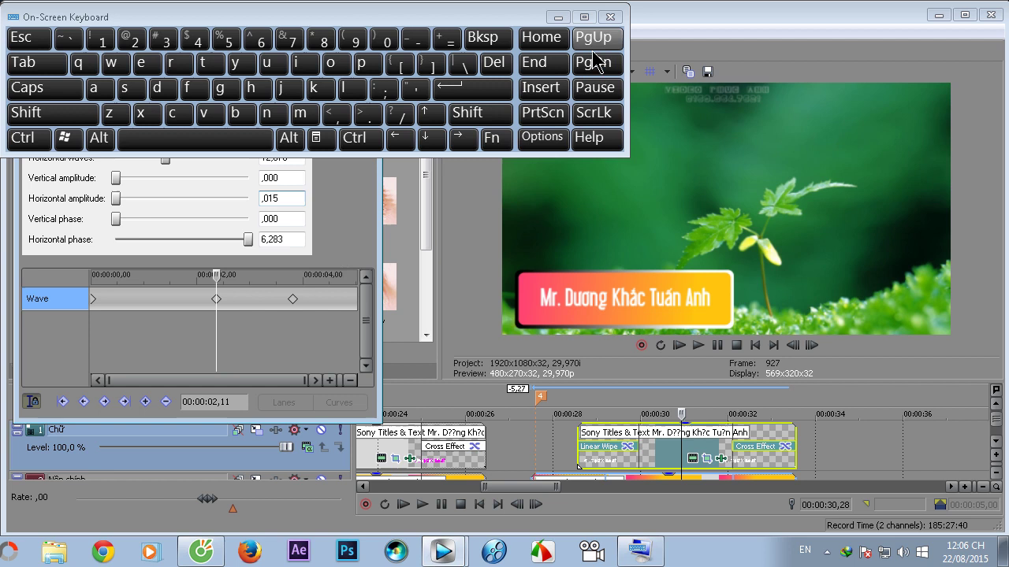
left_click(610, 16)
left_click(216, 299)
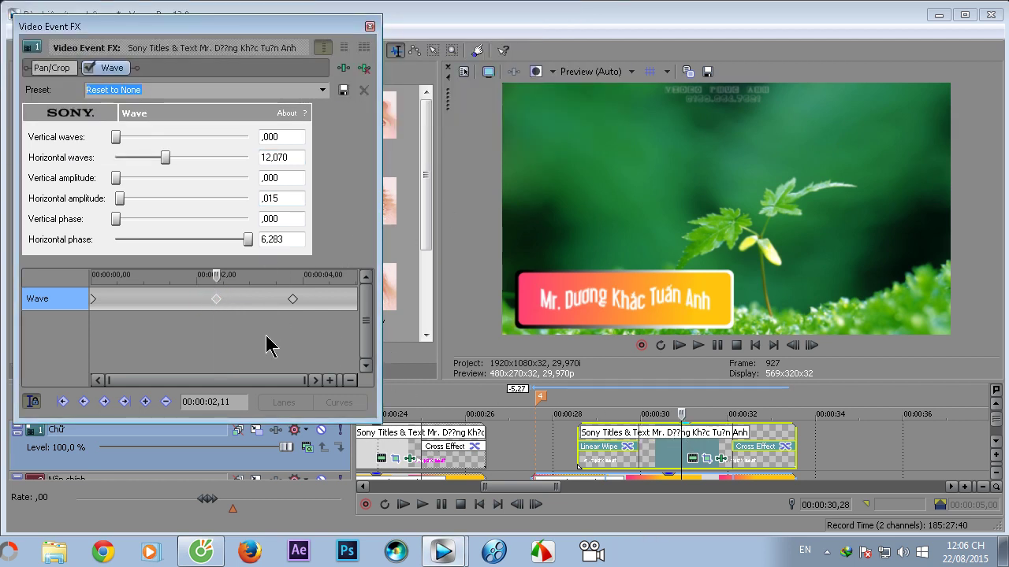
- Delete the Wave keyframe at 00:00:02,11
left_click(216, 300)
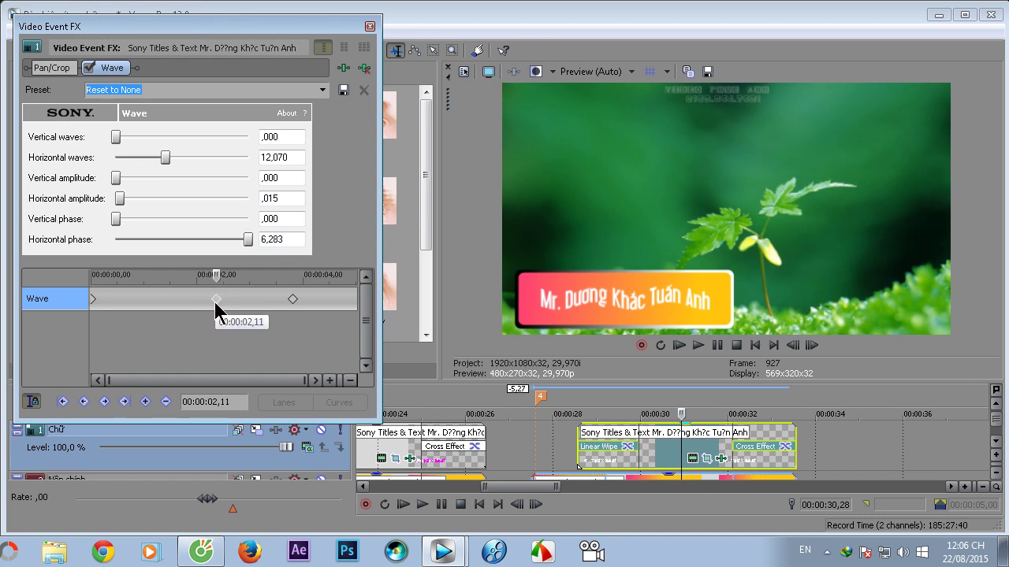
right_click(215, 300)
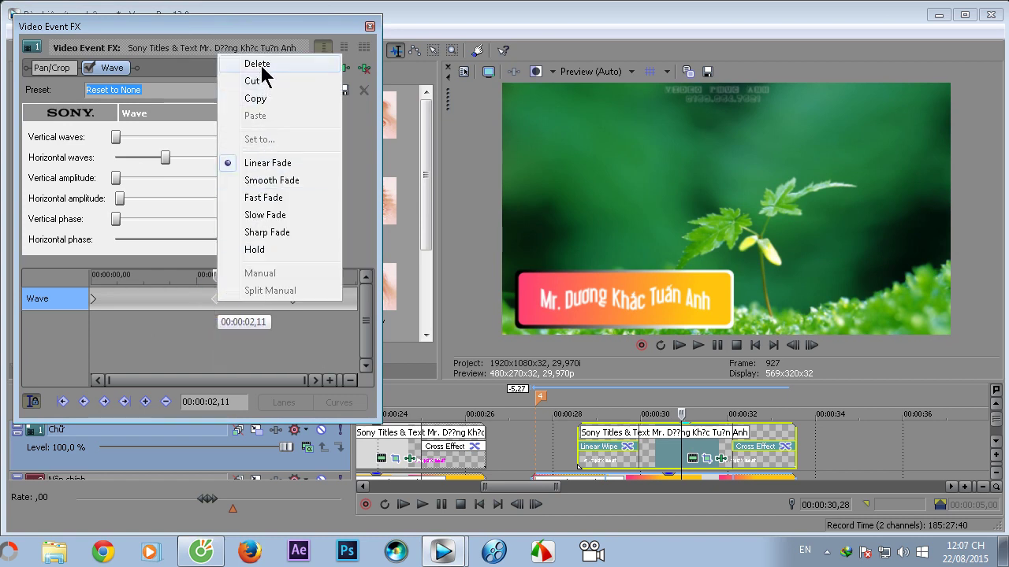
left_click(260, 68)
- Set the first Wave keyframe's horizontal amplitude to ,015 and its interpolation to Fast Fade, and close the effect settings
left_click_drag(216, 278, 100, 300)
left_click(91, 305)
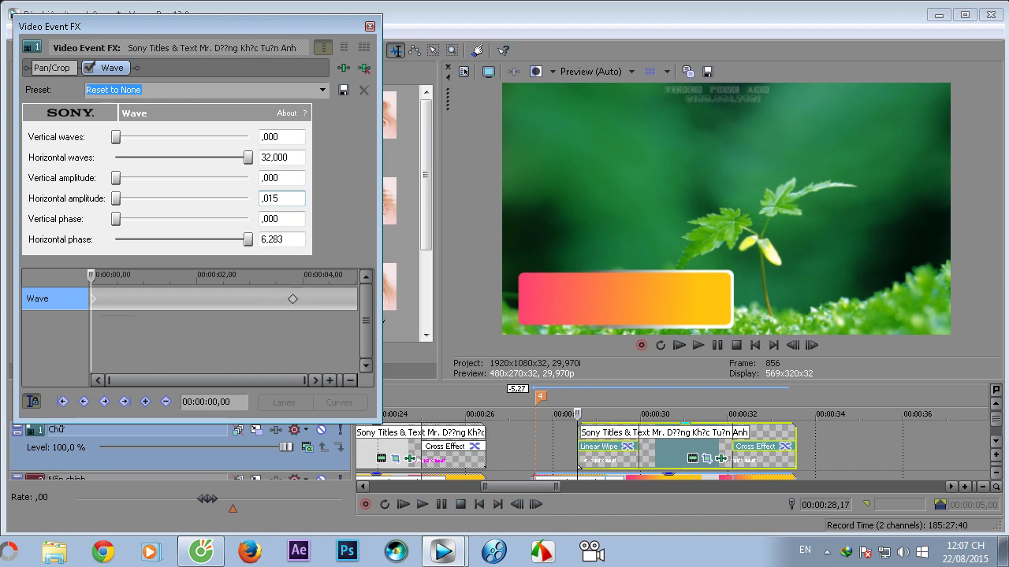
left_click_drag(91, 274, 93, 308)
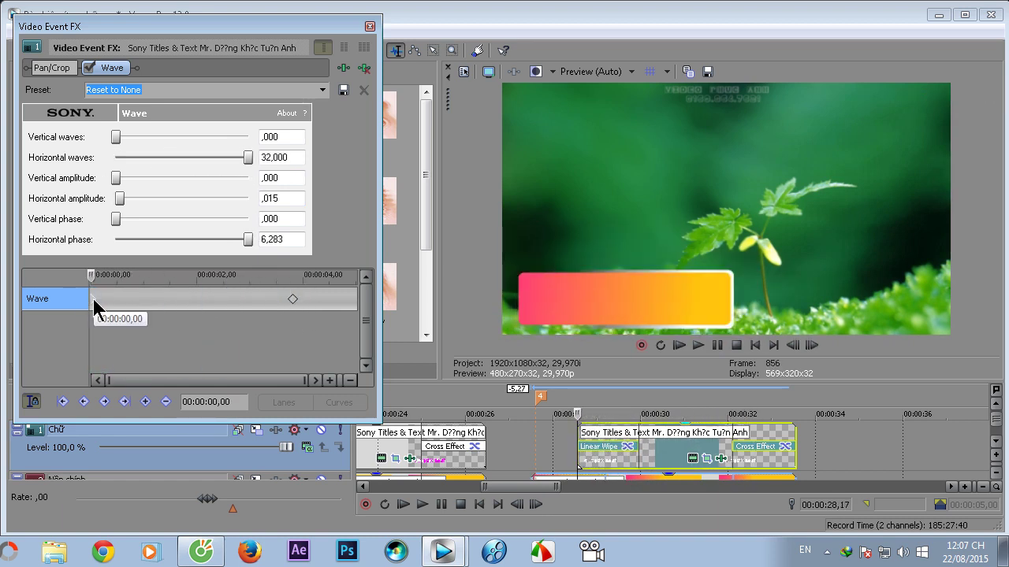
right_click(94, 301)
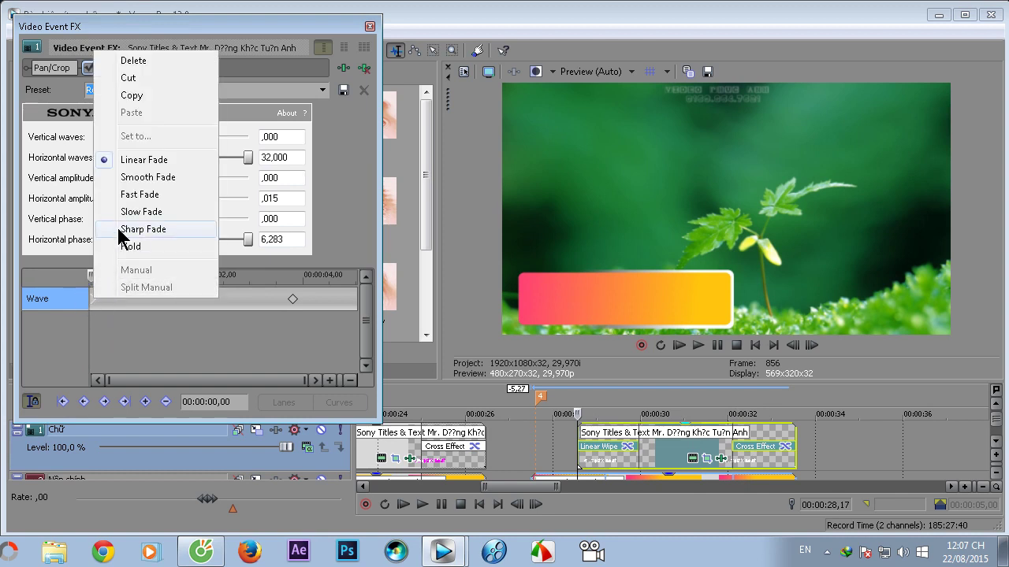
left_click(130, 196)
left_click_drag(91, 276, 307, 299)
left_click(370, 26)
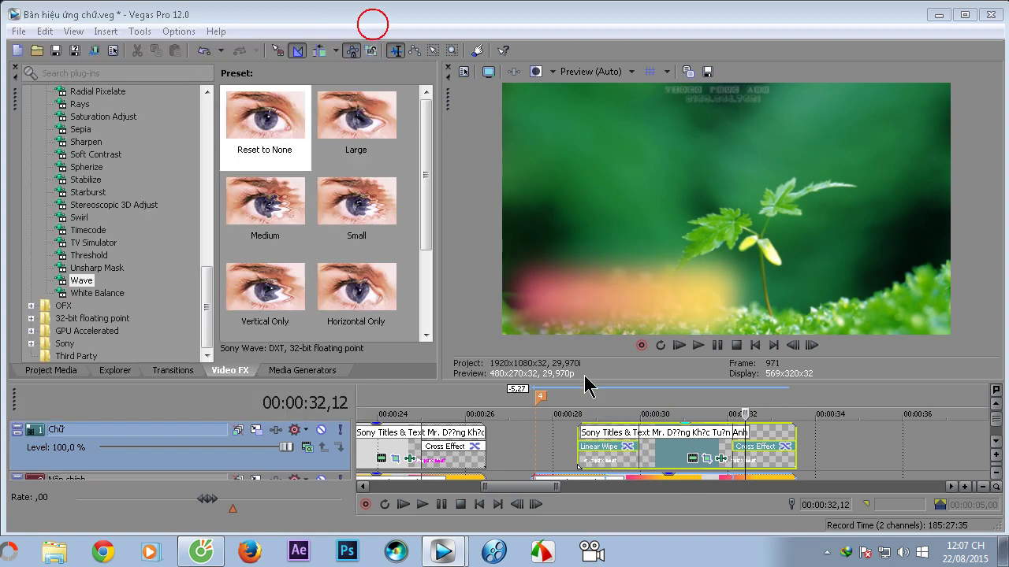
- Play the fifth title from just after marker 4 and pause at 00:00:31,28
left_click(541, 430)
left_click(693, 345)
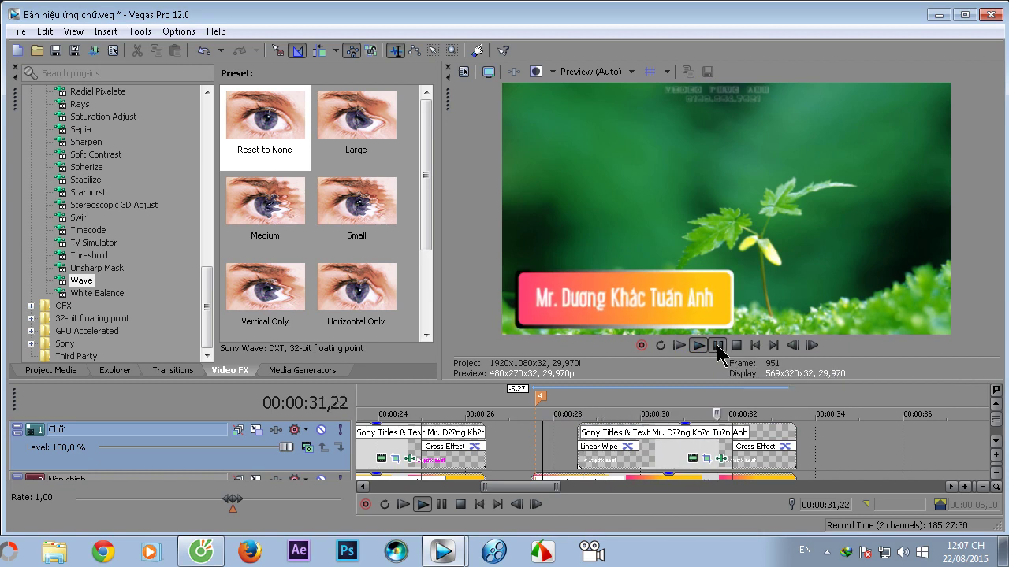
left_click(717, 345)
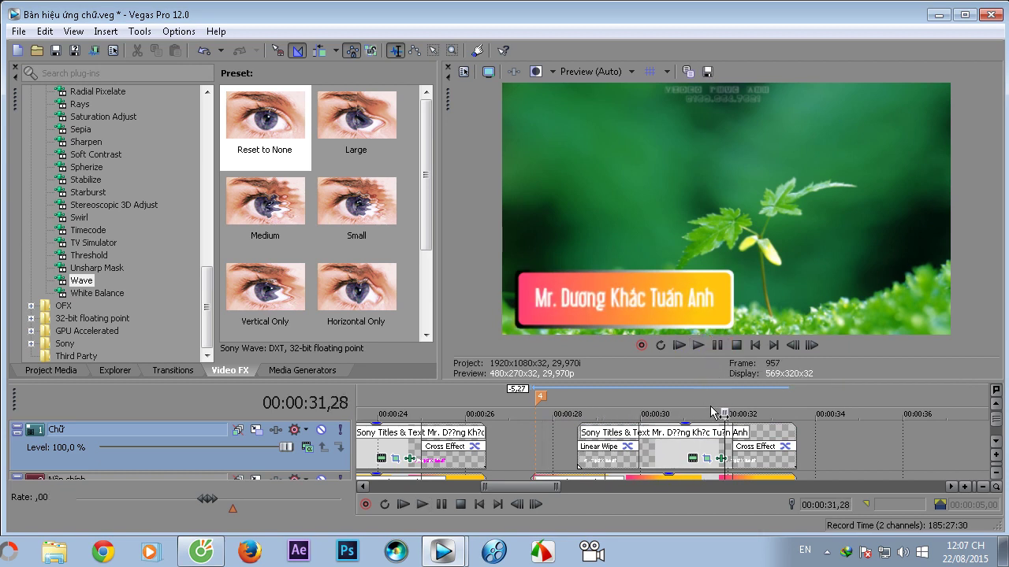
- Remove the Wave effect from the fifth title's text and apply it afresh with the Reset to None preset
left_click(721, 461)
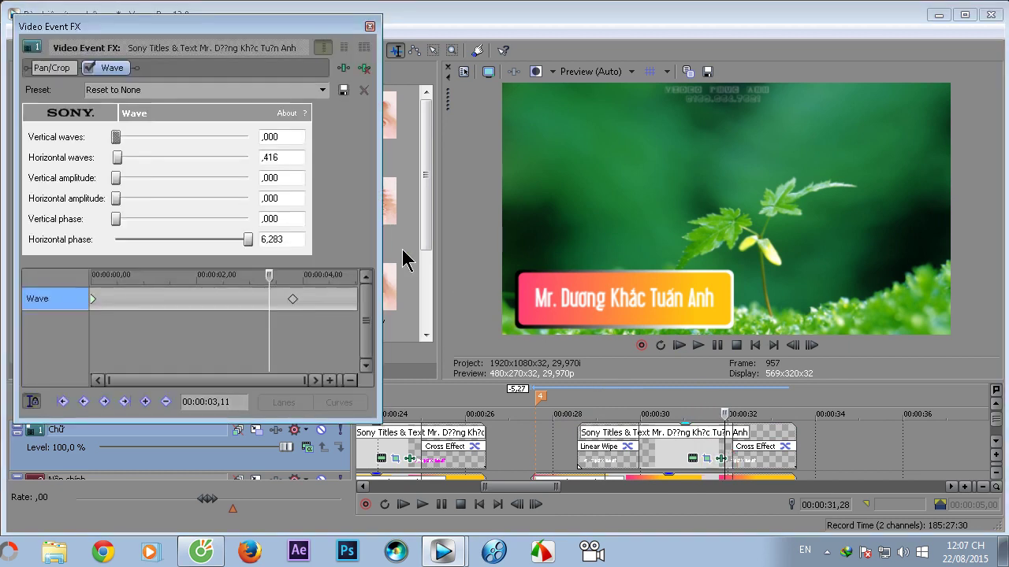
left_click(364, 68)
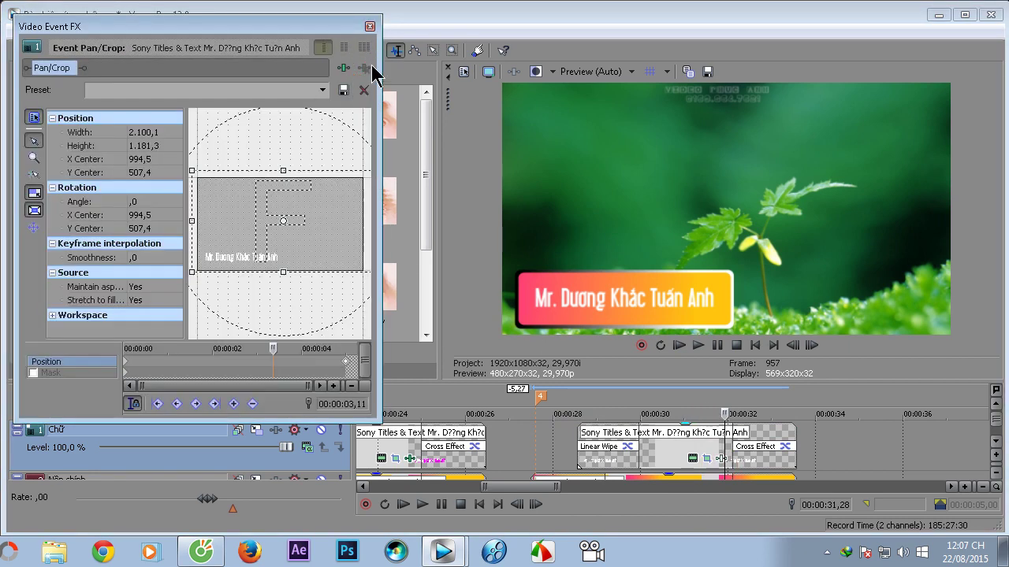
left_click(370, 26)
left_click(72, 282)
left_click_drag(265, 118, 597, 461)
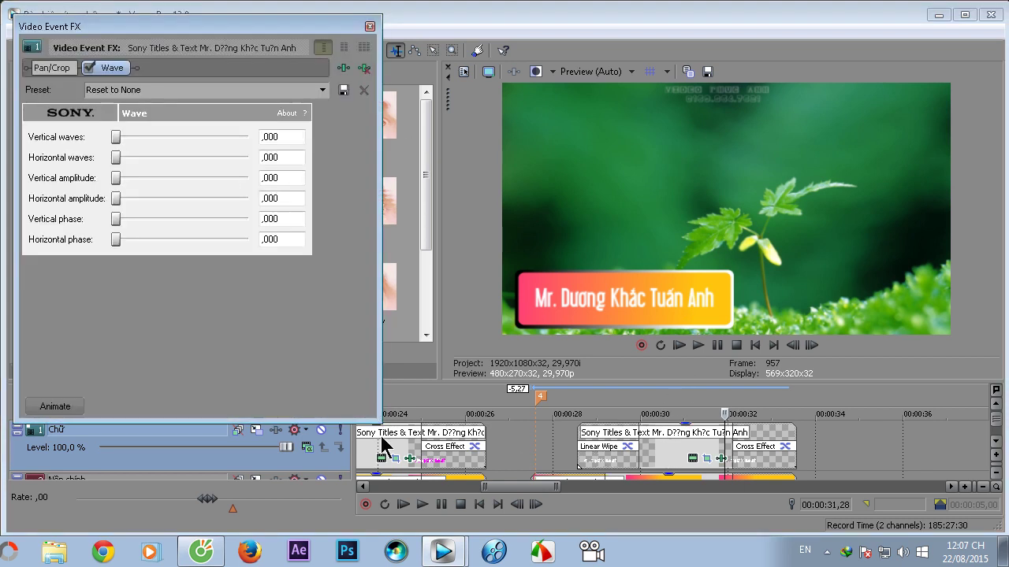
- Show the Wave keyframes and set the first keyframe's horizontal phase to 6,283, horizontal waves to 32,000 and horizontal amplitude to ,015
left_click(63, 408)
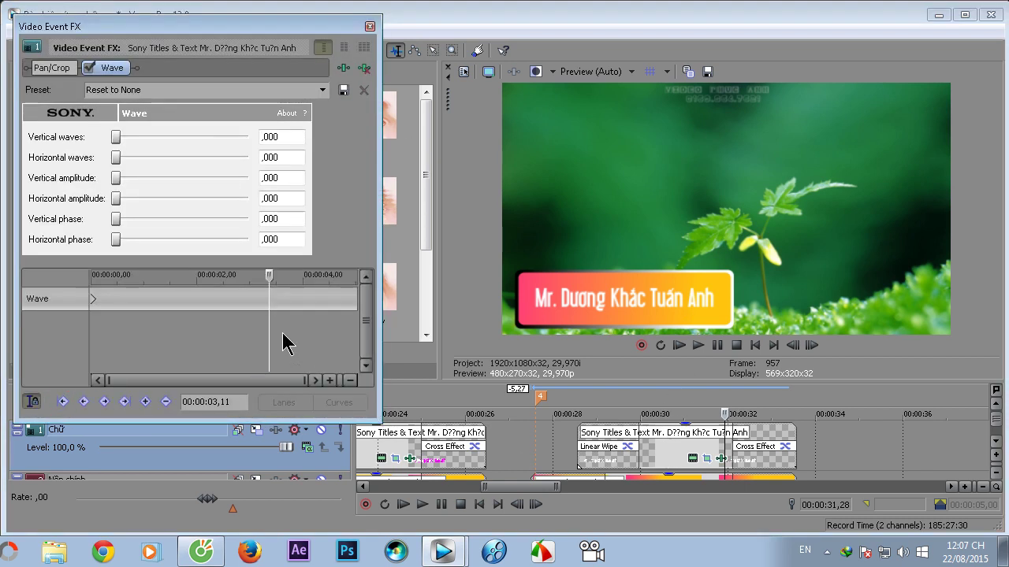
left_click(97, 297)
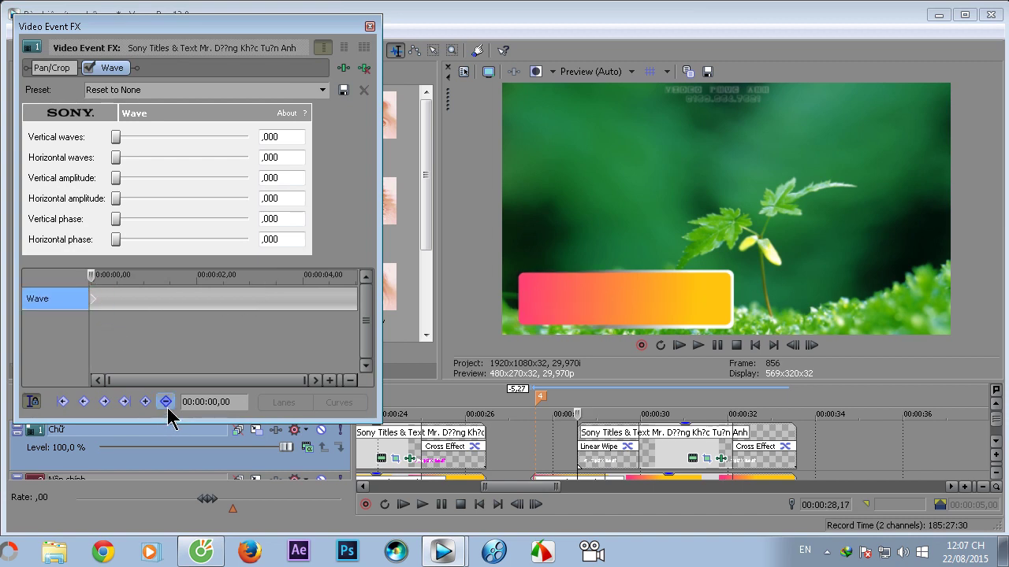
left_click(115, 238)
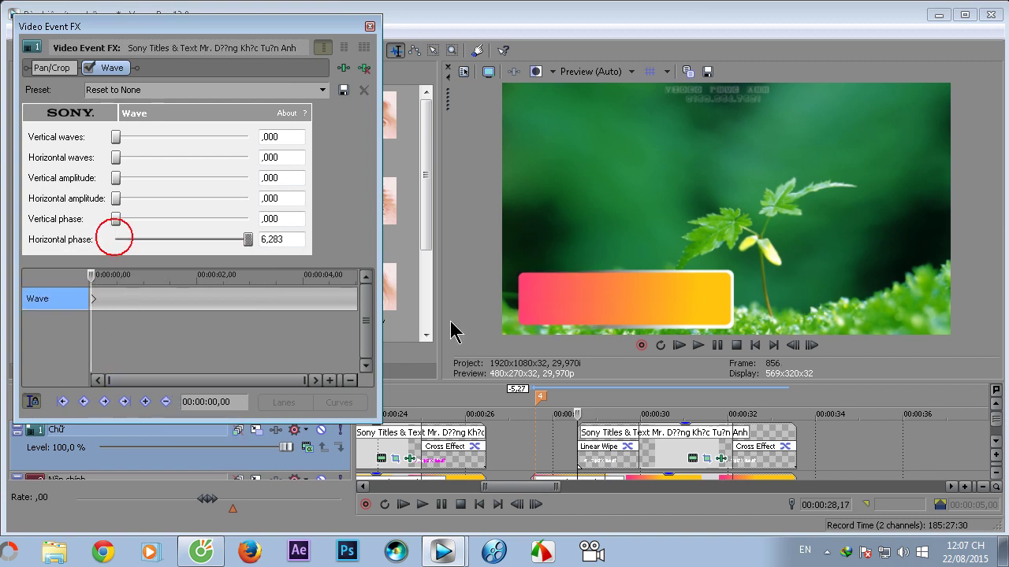
left_click_drag(115, 157, 394, 198)
left_click_drag(114, 201, 119, 202)
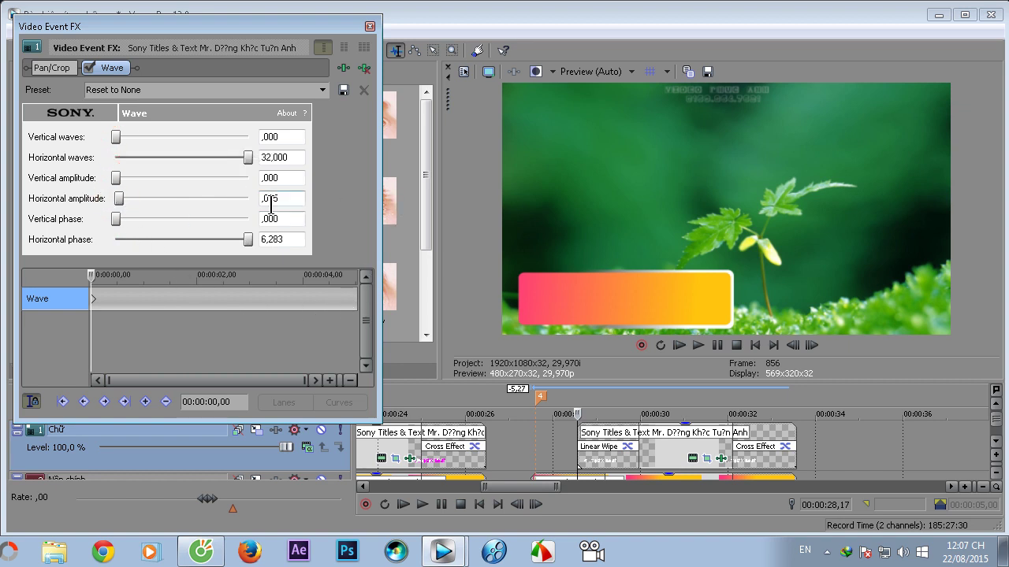
- Add a Wave keyframe at 00:00:03,26 with horizontal waves set to ,000 and scrub back to preview the effect
mouse_move(92, 273)
left_mouse_down()
mouse_move(308, 282)
mouse_move(296, 293)
left_mouse_up()
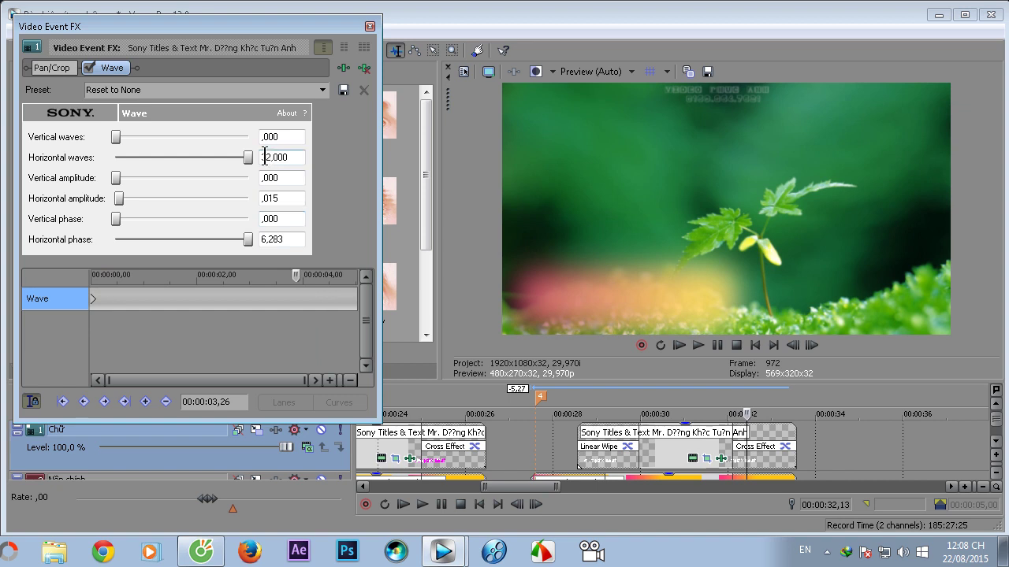
left_click_drag(248, 162, 68, 168)
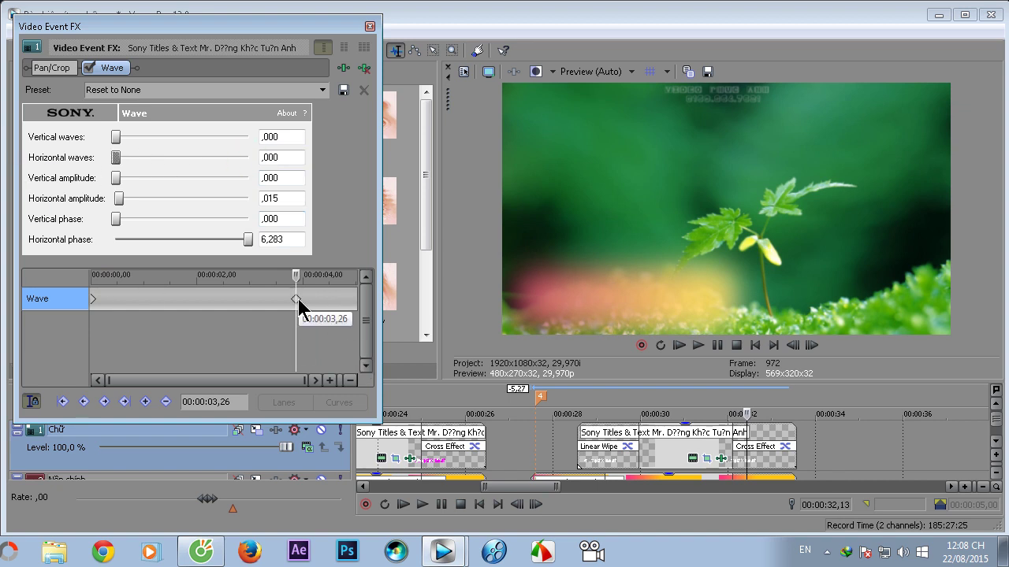
mouse_move(296, 280)
left_mouse_down()
mouse_move(110, 287)
mouse_move(198, 266)
mouse_move(286, 263)
mouse_move(259, 278)
left_mouse_up()
- Open the interpolation options of the first Wave keyframe and close the effect settings
left_click(92, 299)
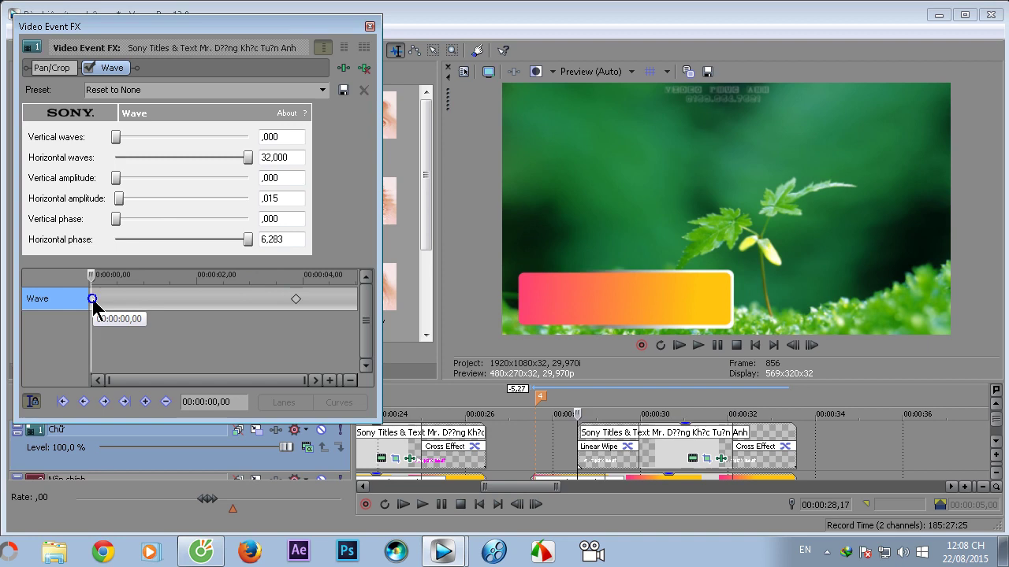
right_click(92, 299)
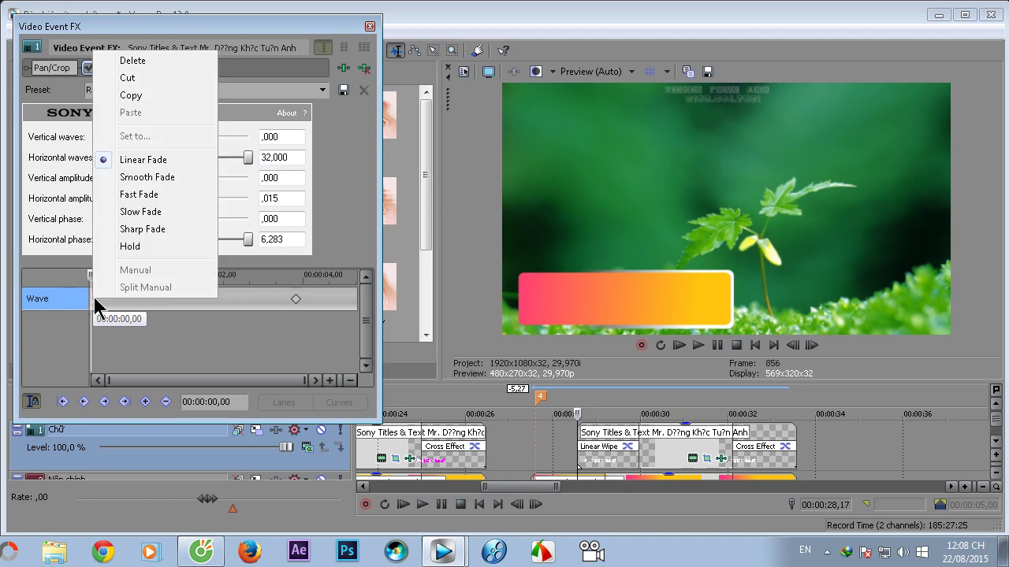
left_click(370, 26)
- Play the fifth title into its closing Cross Effect, pause at 00:00:32,25 and scrub on to 00:00:33,07
left_click(716, 346)
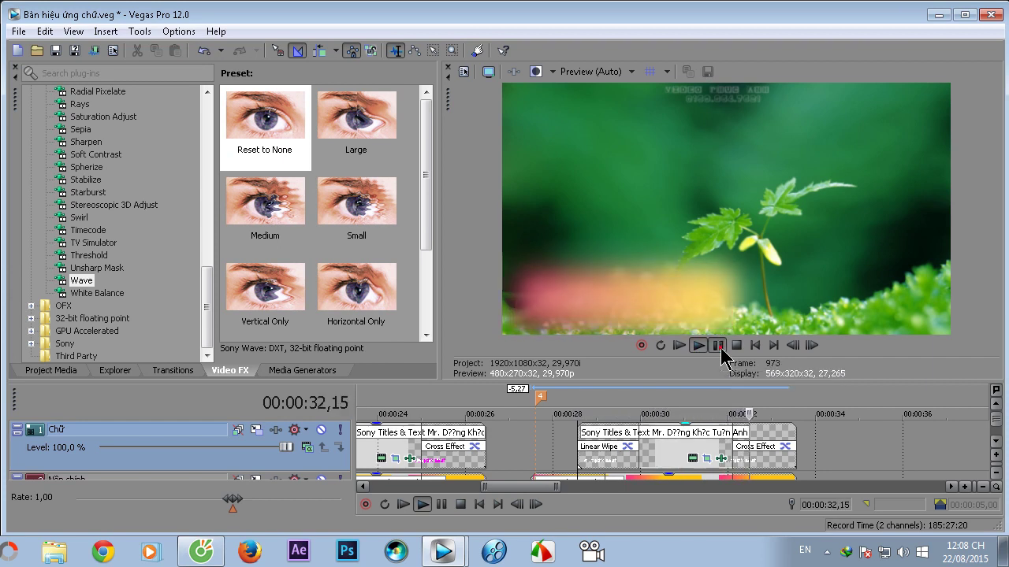
left_click(717, 345)
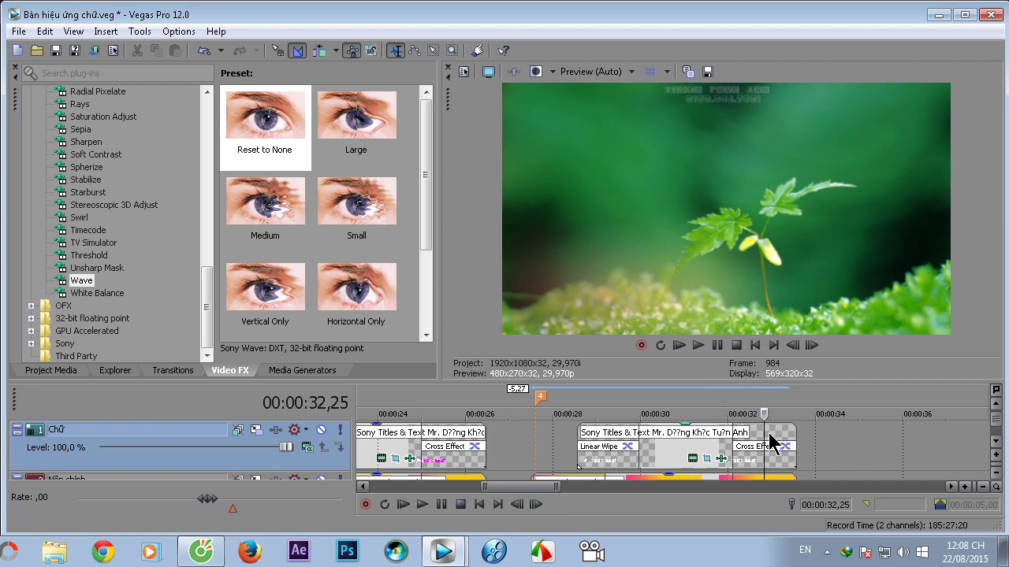
left_click_drag(762, 433, 781, 433)
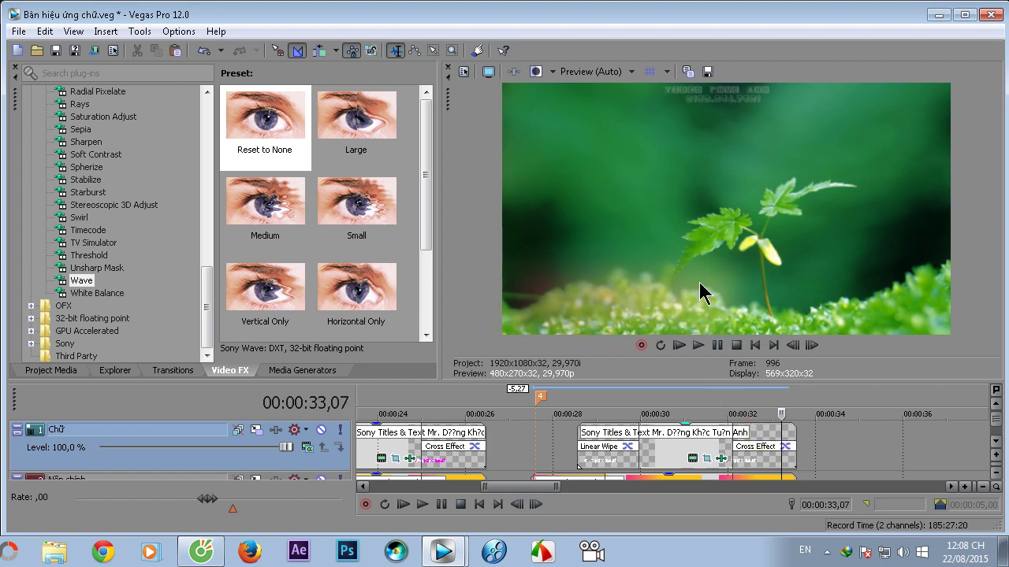